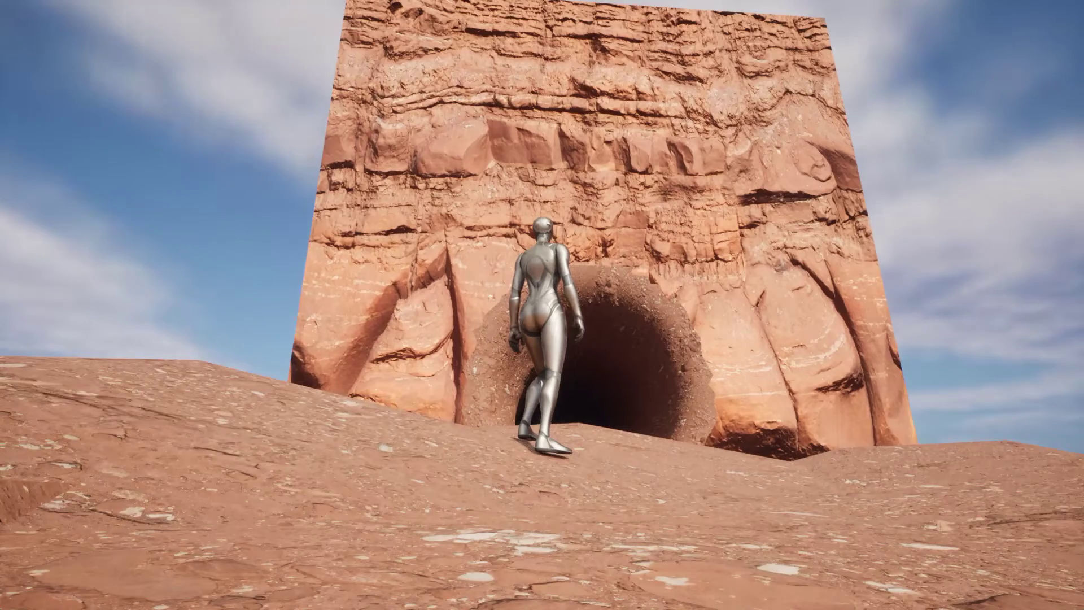
Step: Import the Canyon Rocky Ground surface from Quixel Bridge Favorites into the project
key(shift)
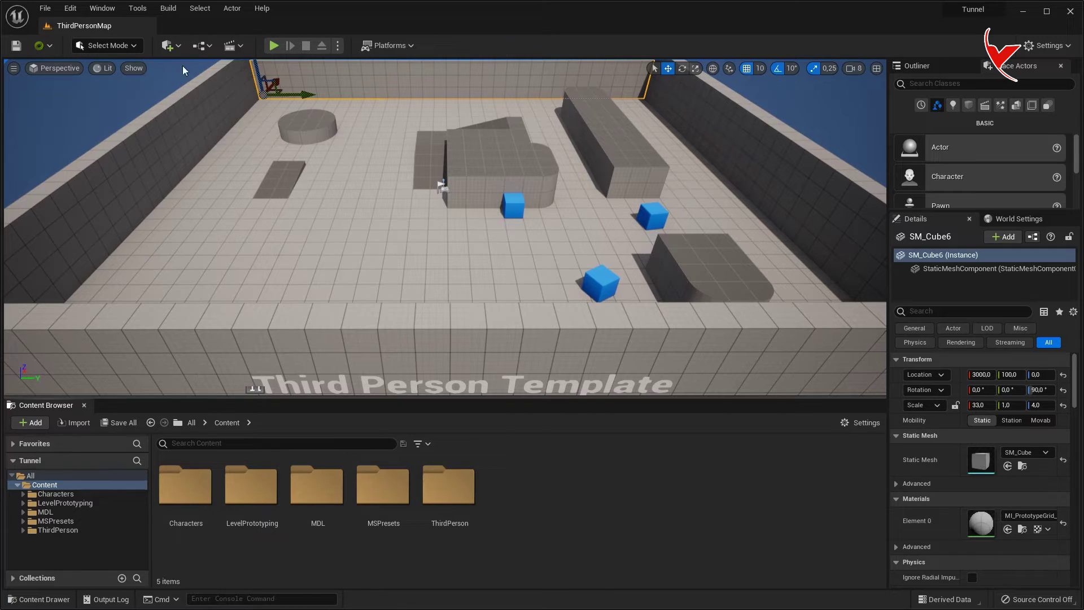
click(169, 45)
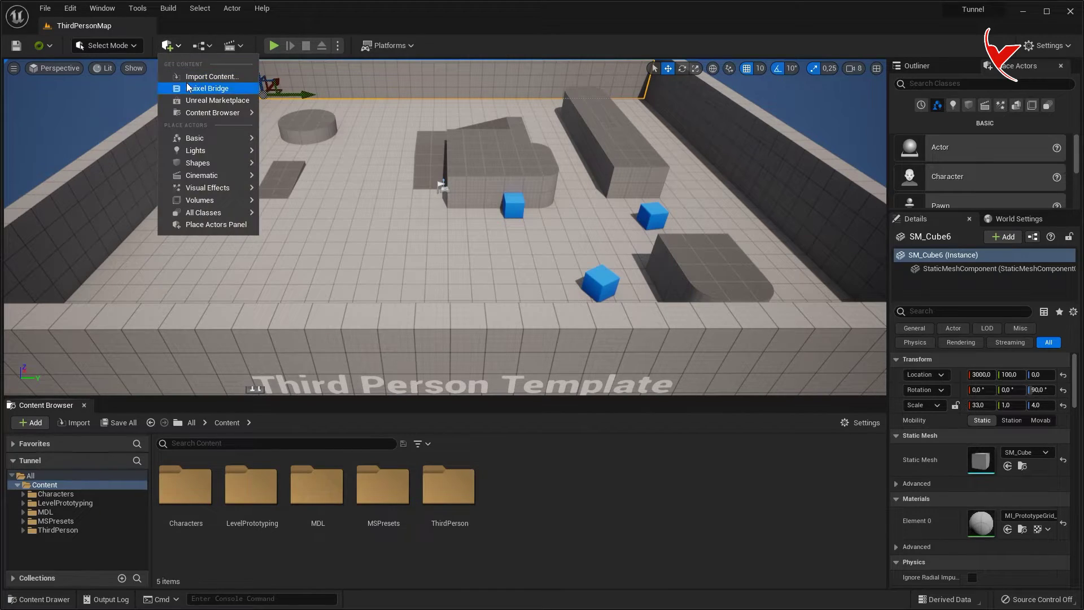
click(229, 87)
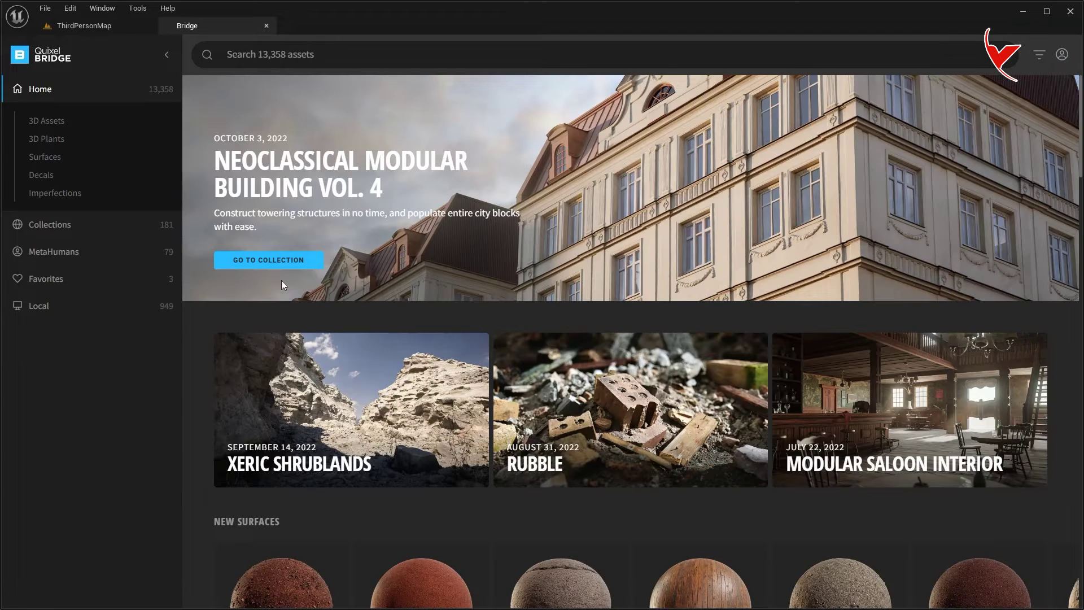
click(87, 291)
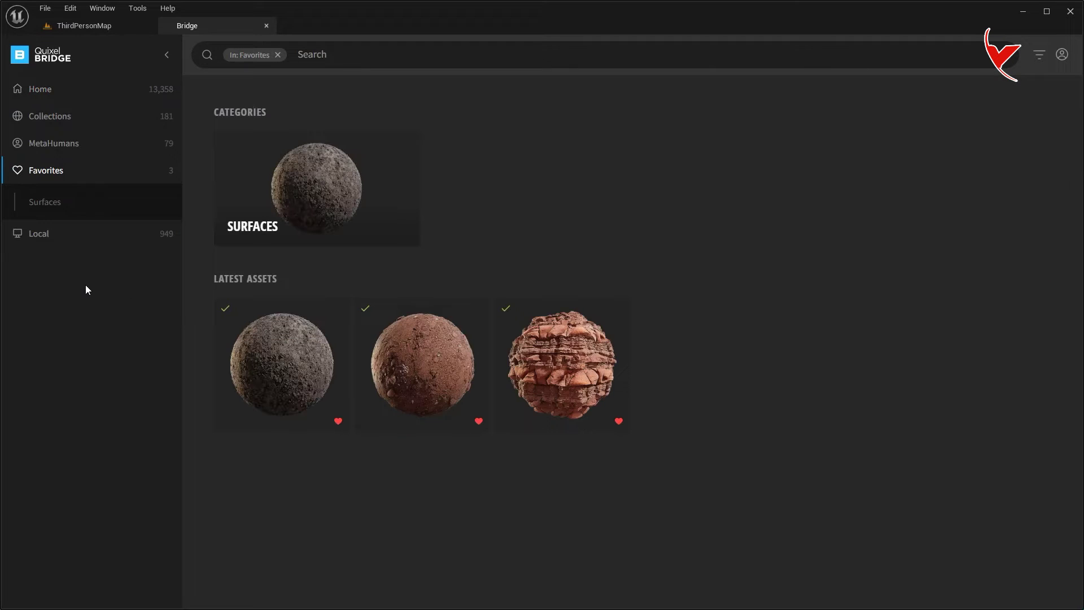
click(442, 349)
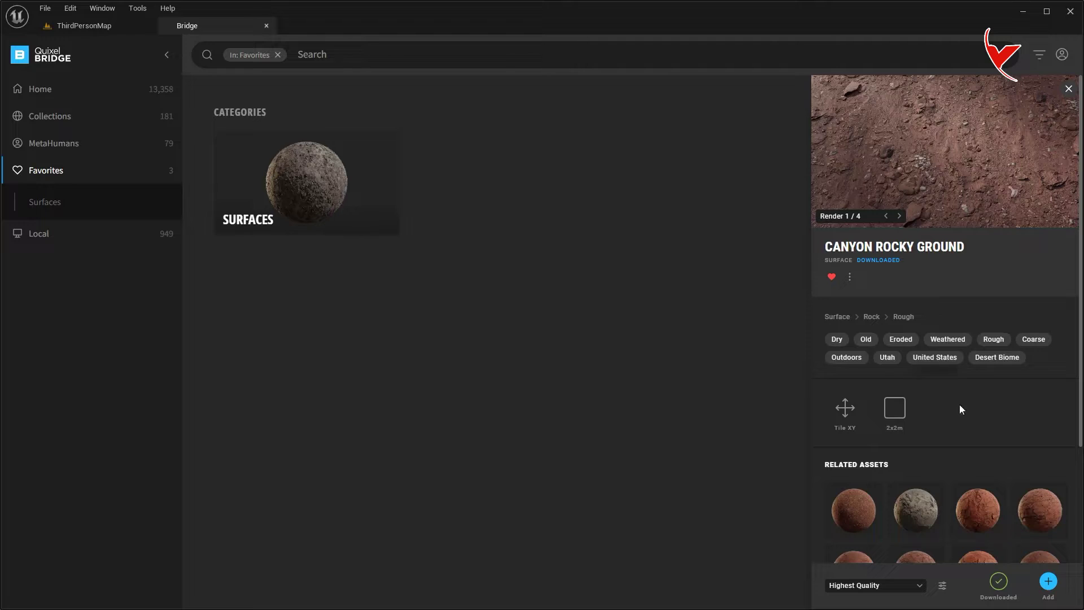
scroll(999, 480, down, 1)
click(1050, 585)
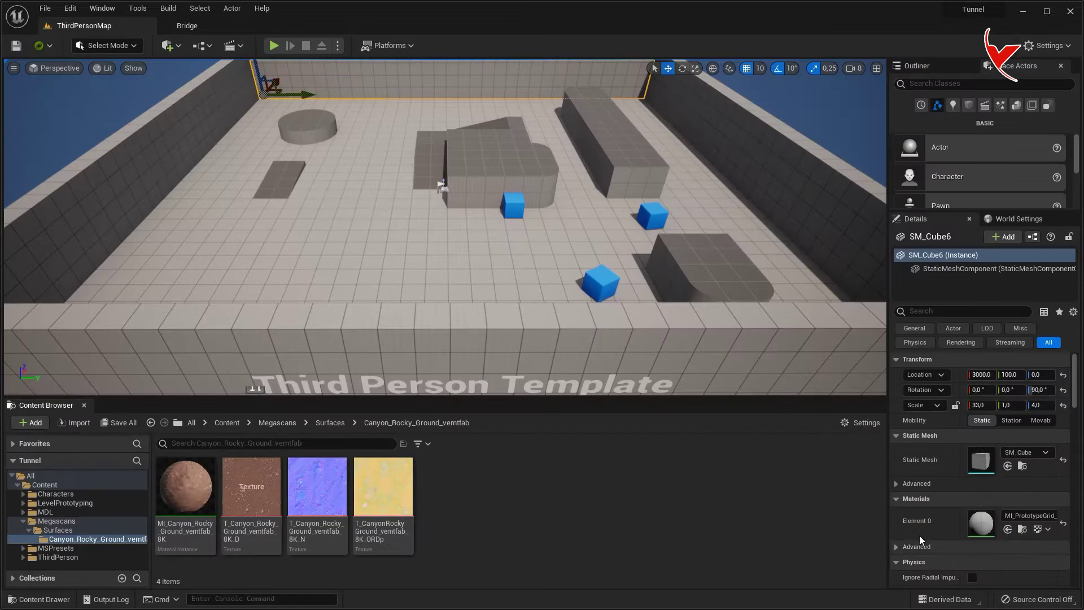
Step: Create a new Basic level
click(45, 8)
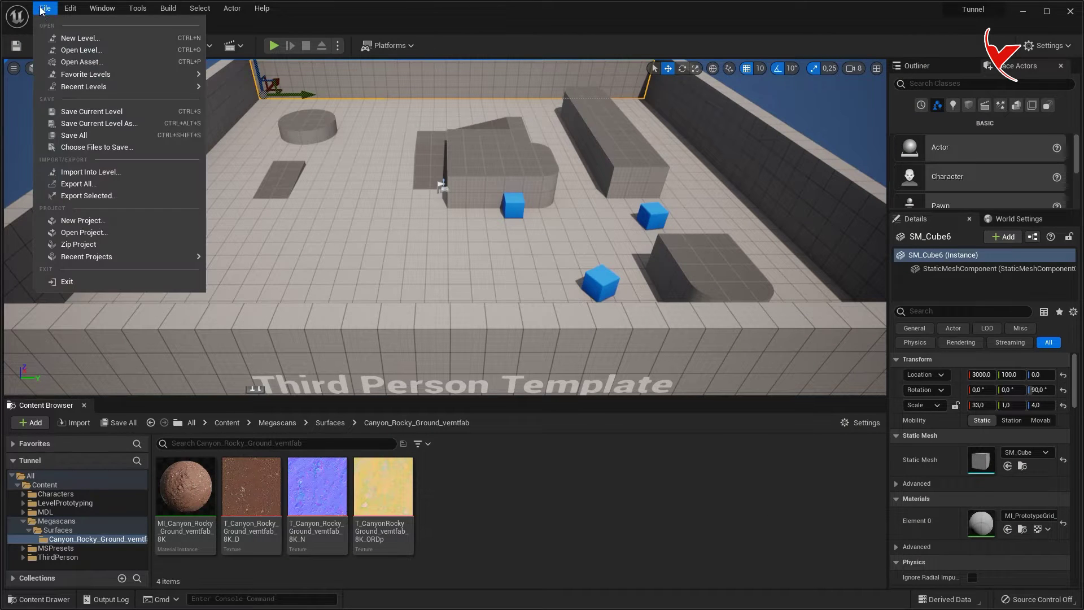
click(65, 42)
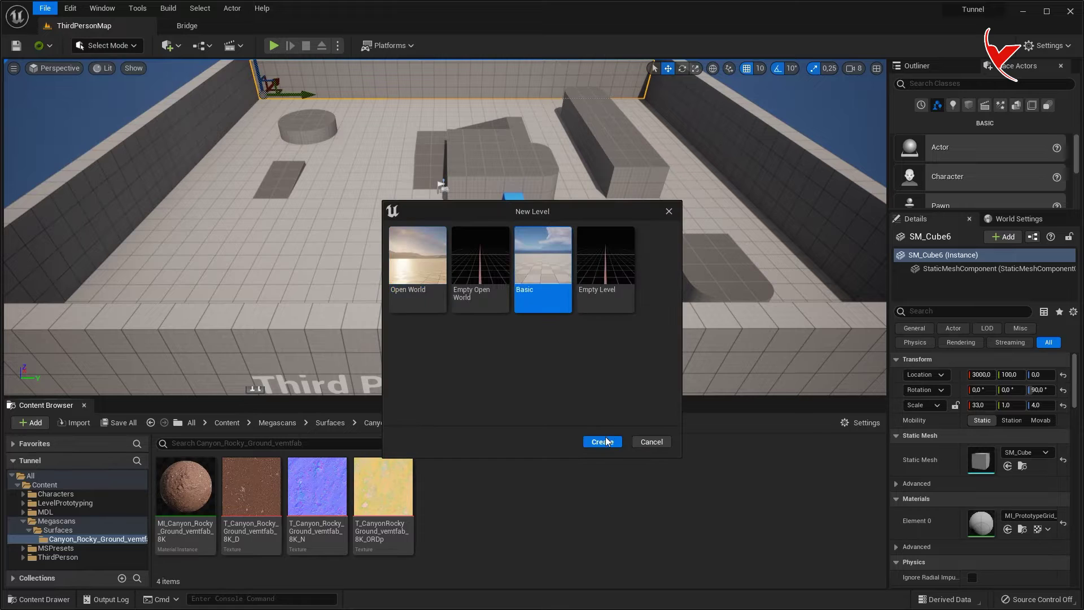
click(605, 441)
Step: In Modeling Mode, create a 2000×2000×100 box floor slab
click(107, 45)
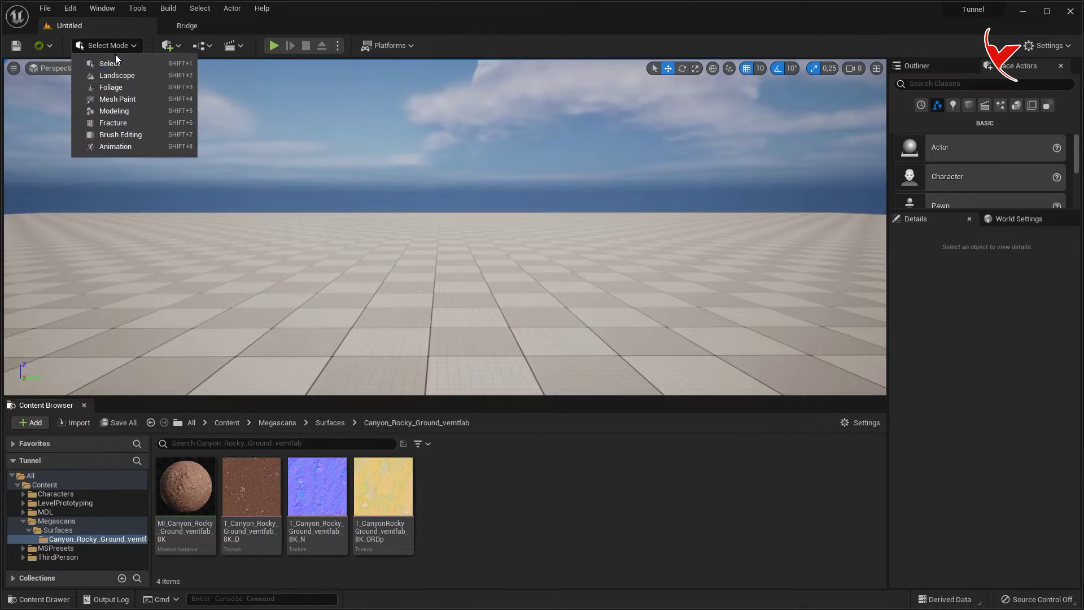
click(111, 106)
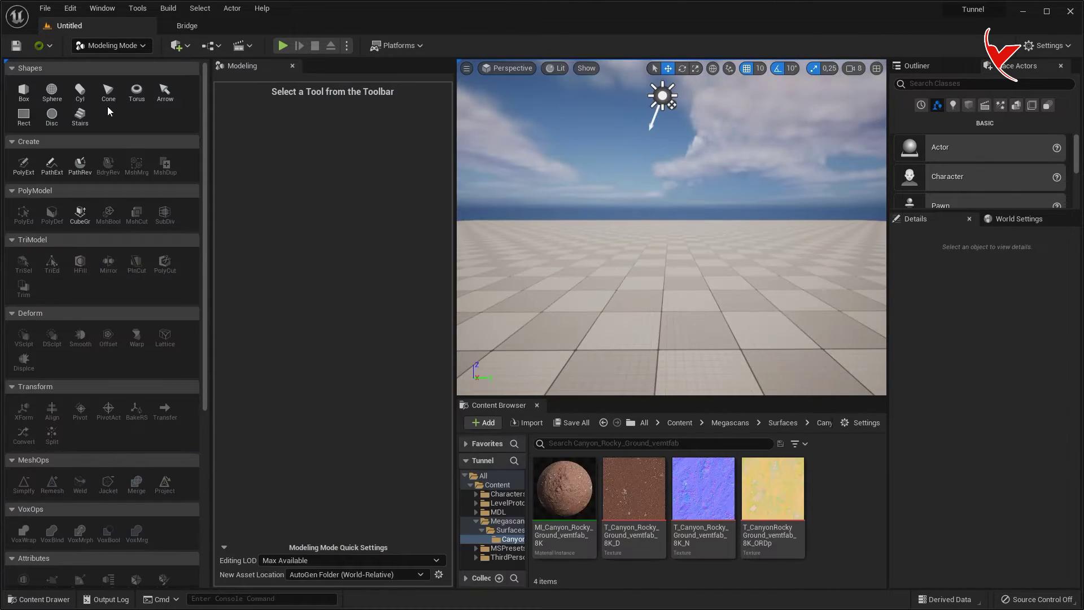
click(32, 97)
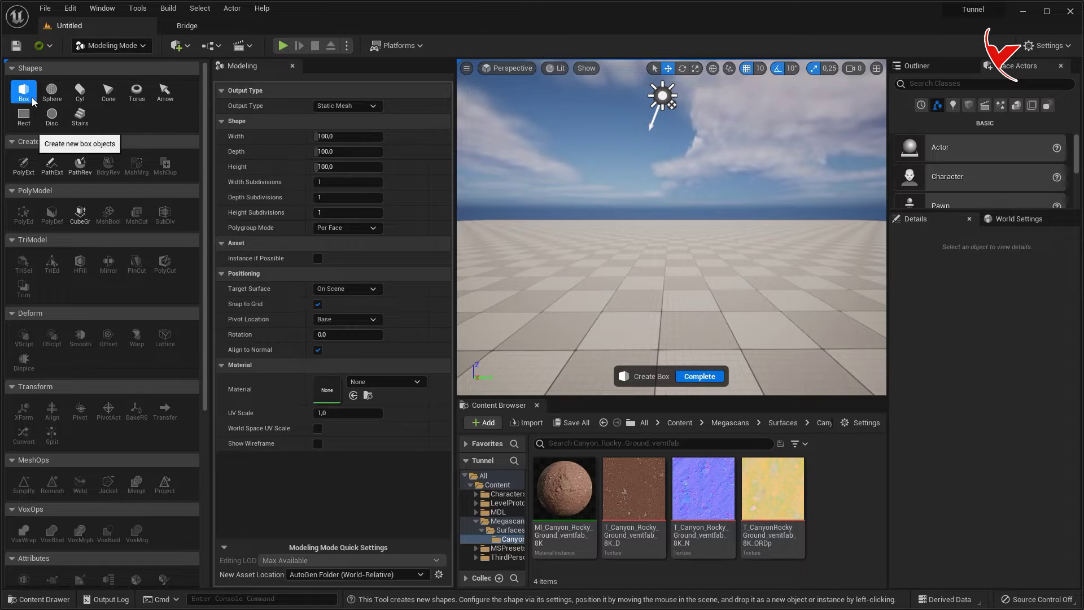
text(200)
key(Tab)
text(2000)
key(Return)
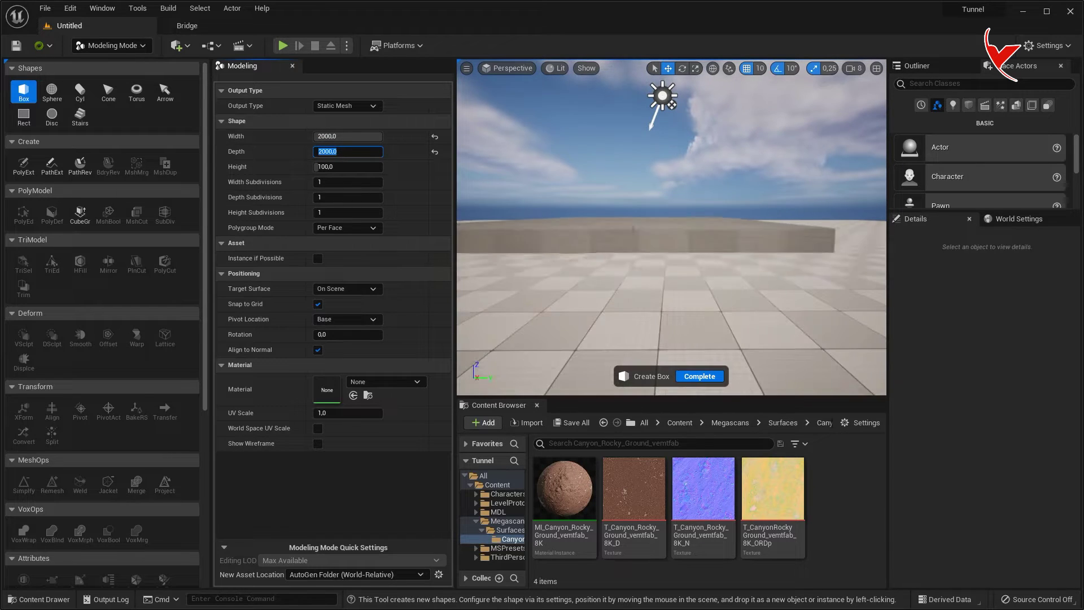
click(662, 300)
click(700, 376)
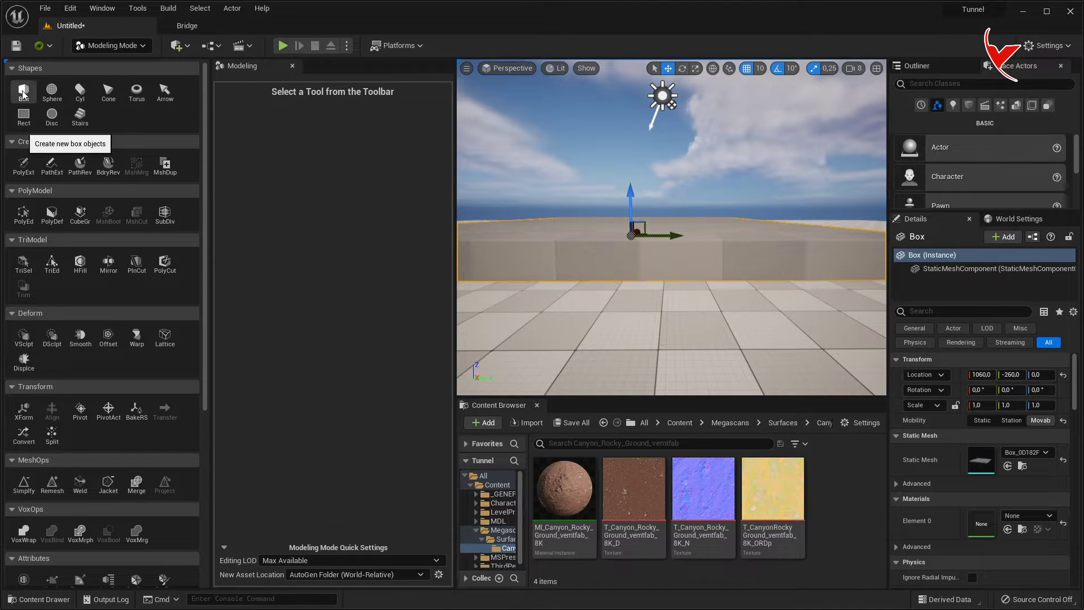
Step: Add a 2000-unit cube box on the slab and return to Select Mode
click(23, 93)
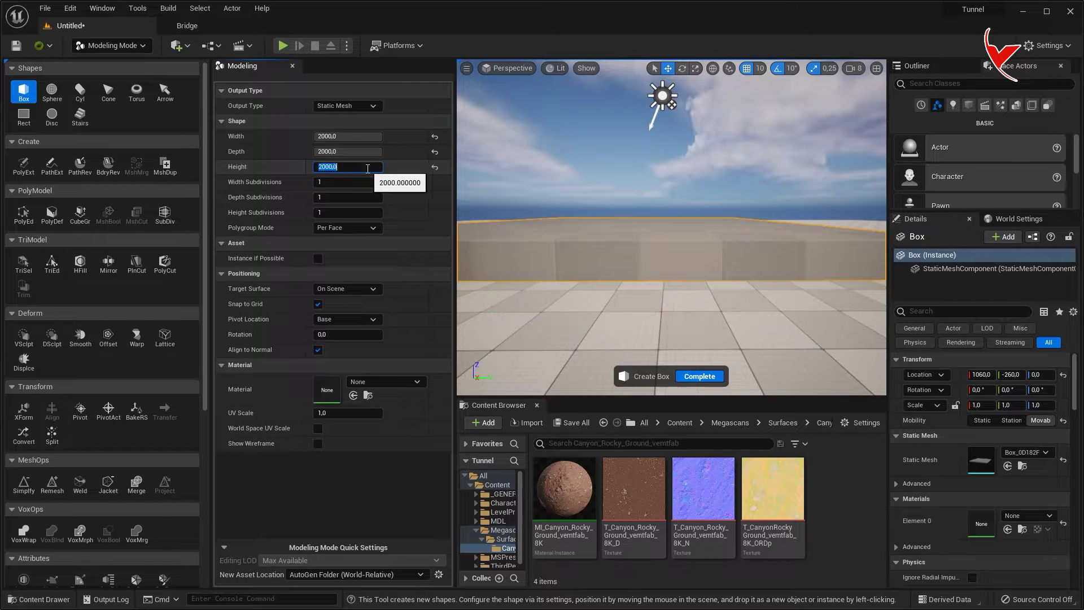
scroll(653, 254, up, 5)
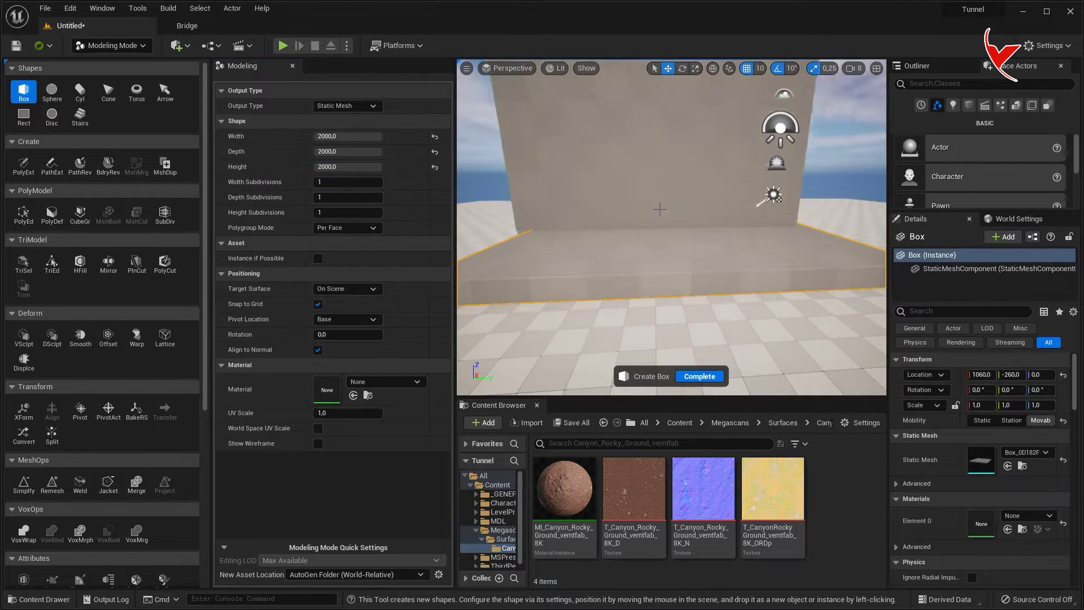
scroll(660, 211, down, 2)
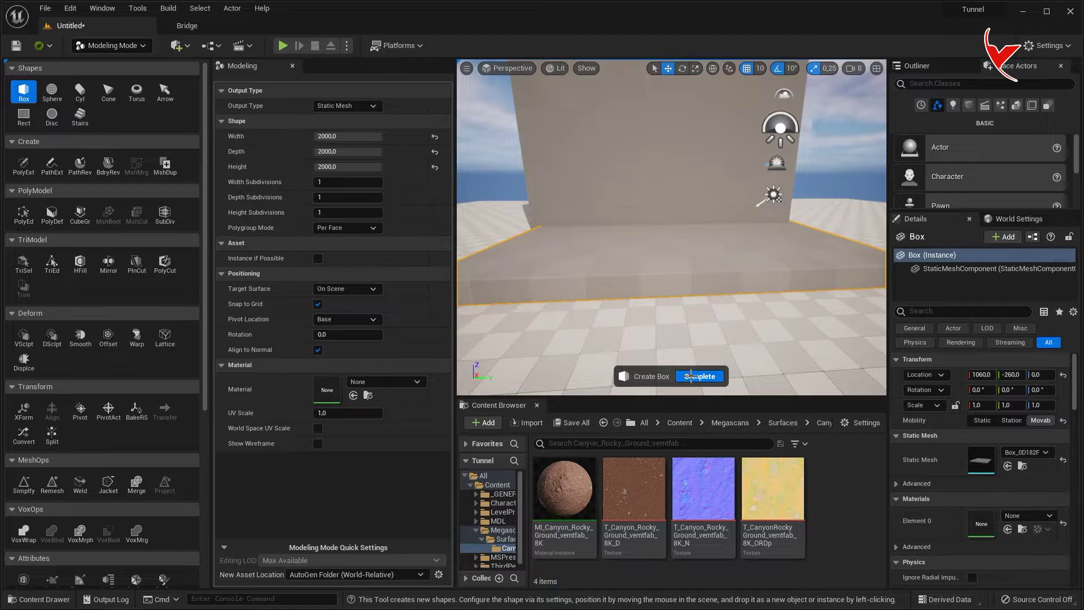
click(691, 376)
click(111, 45)
click(113, 63)
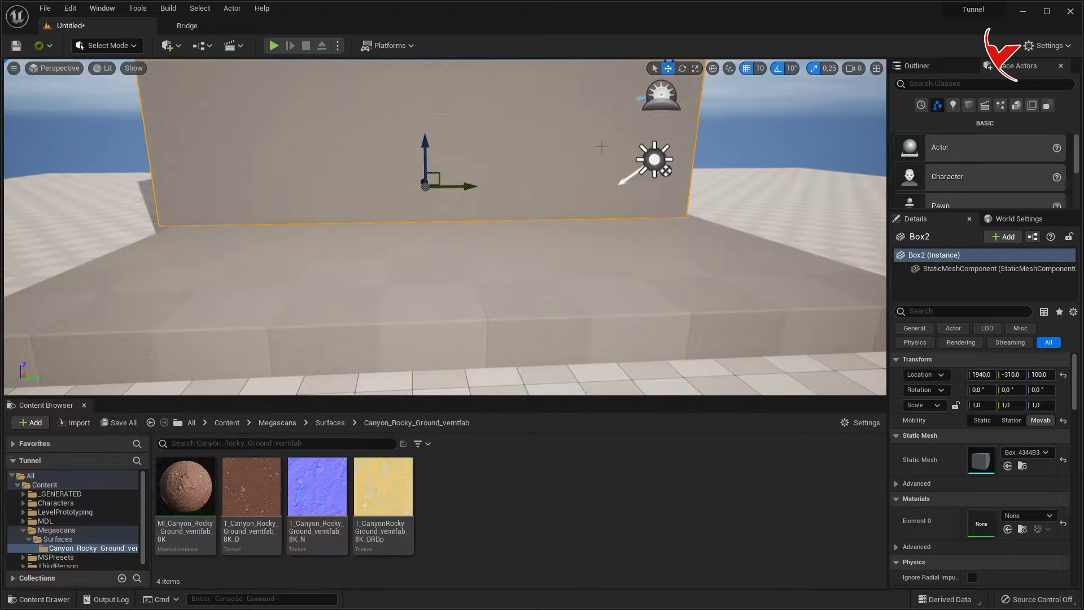
Step: Frame the cube, set camera speed to 4, and raise it off the slab
key(f)
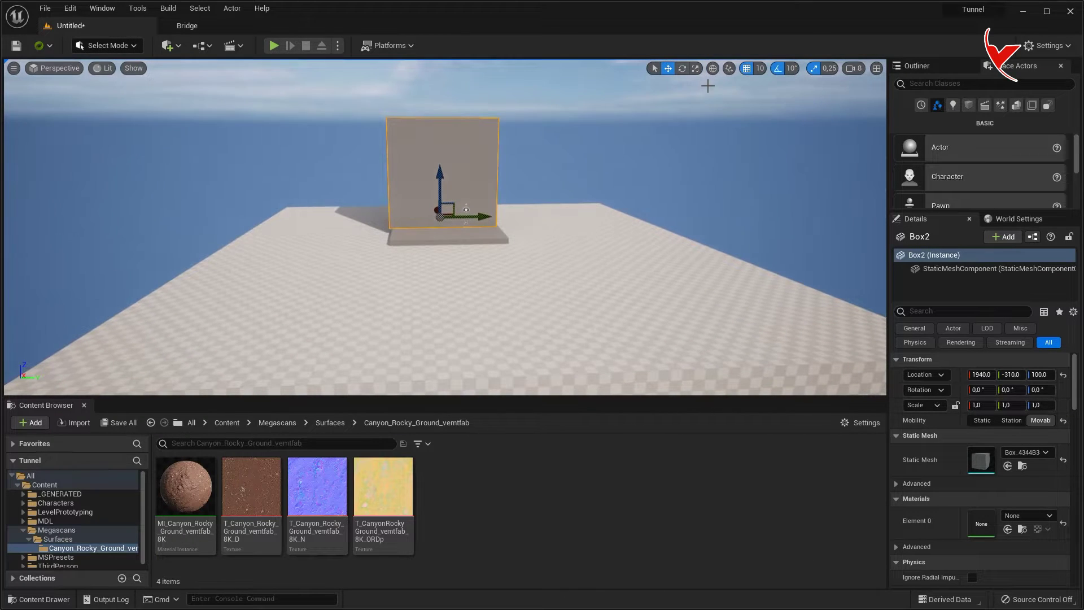
click(860, 71)
drag(895, 94, 888, 94)
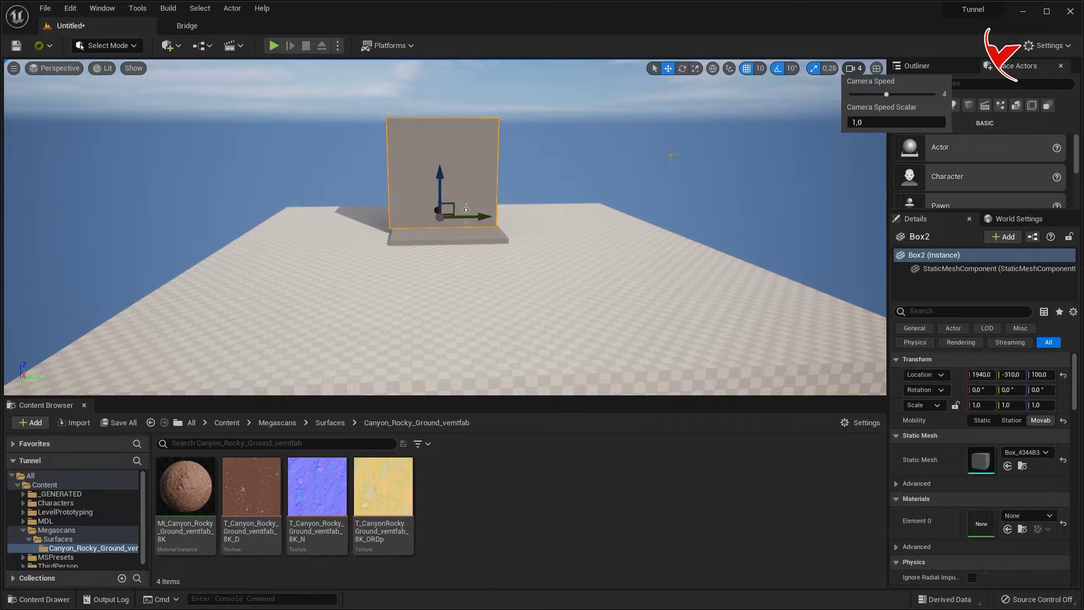
right_drag(446, 226, 508, 237)
drag(563, 220, 562, 129)
Step: Apply MI_Canyon_Rocky_Ground to both boxes and save the level
ctrl+click(461, 333)
click(186, 491)
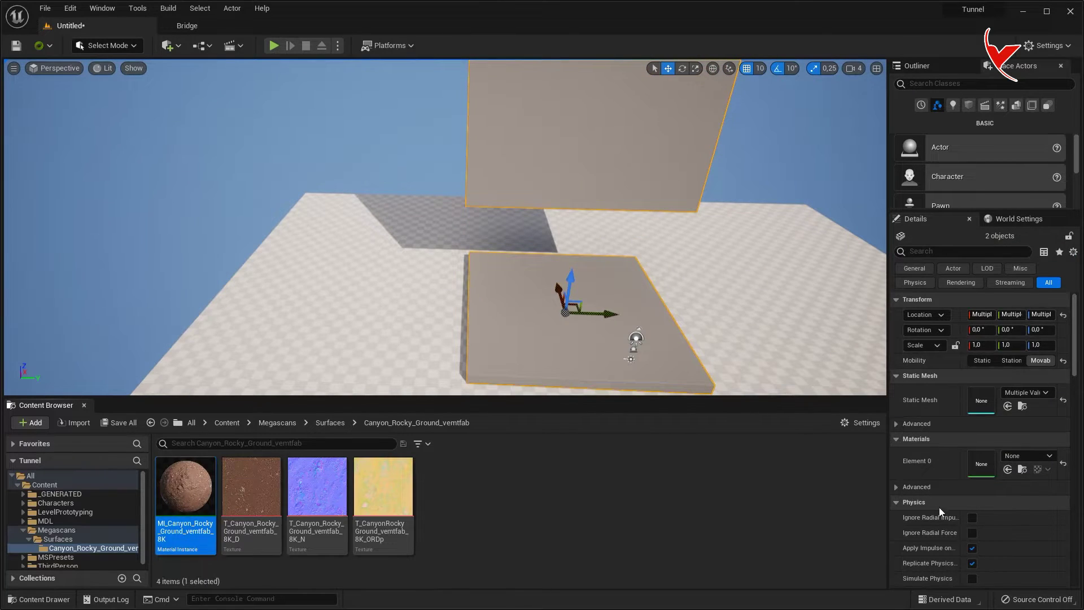
click(1008, 470)
key(ctrl+s)
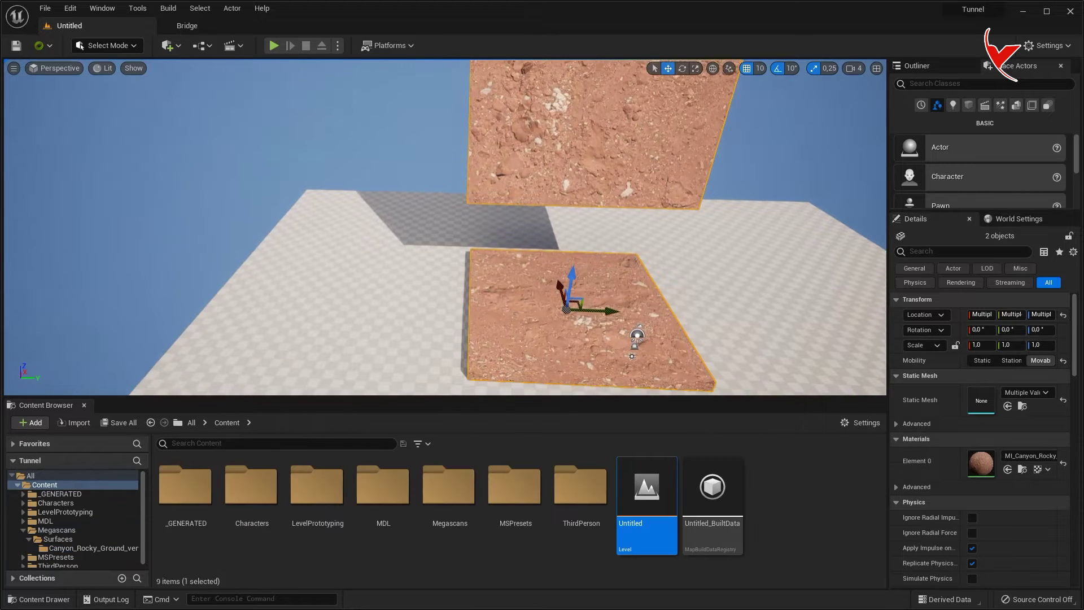
Step: Move the floor slab aside to X −1220 and focus on it
right_drag(452, 226, 485, 237)
click(429, 259)
mouse_move(403, 229)
mouse_down()
mouse_move(511, 328)
mouse_move(162, 126)
mouse_up()
key(f)
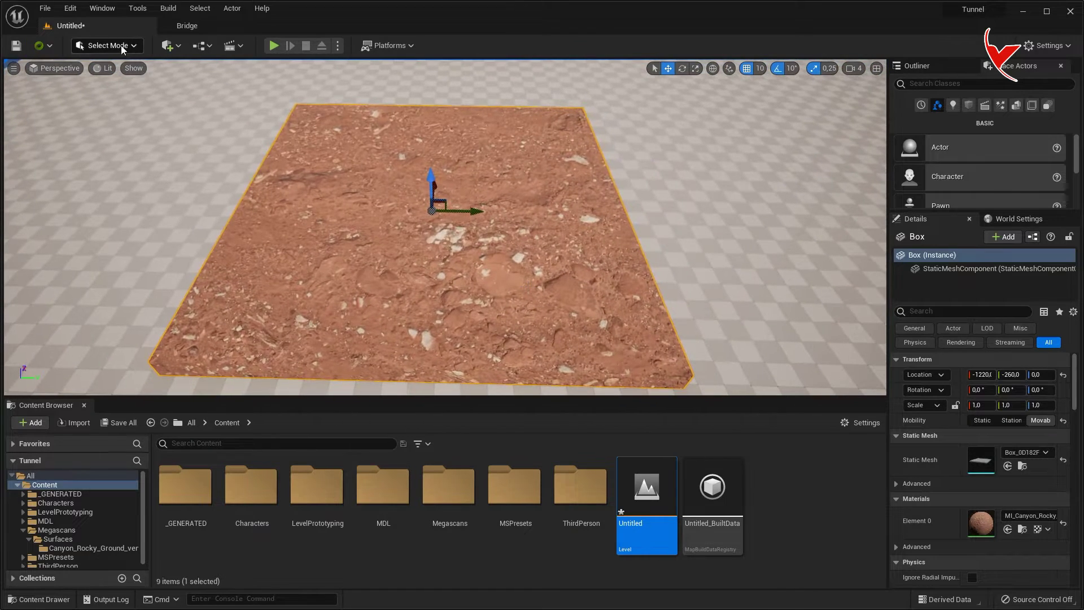
click(121, 45)
Step: Displace the slab with Perlin Noise at intensity 100 and accept
click(117, 111)
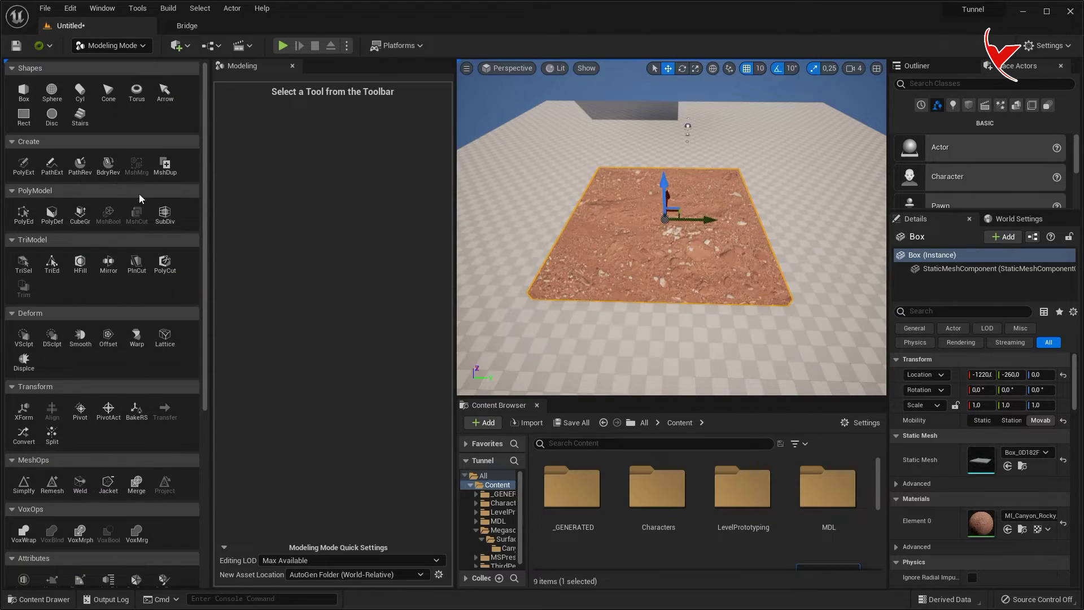
click(23, 362)
drag(539, 276, 539, 215)
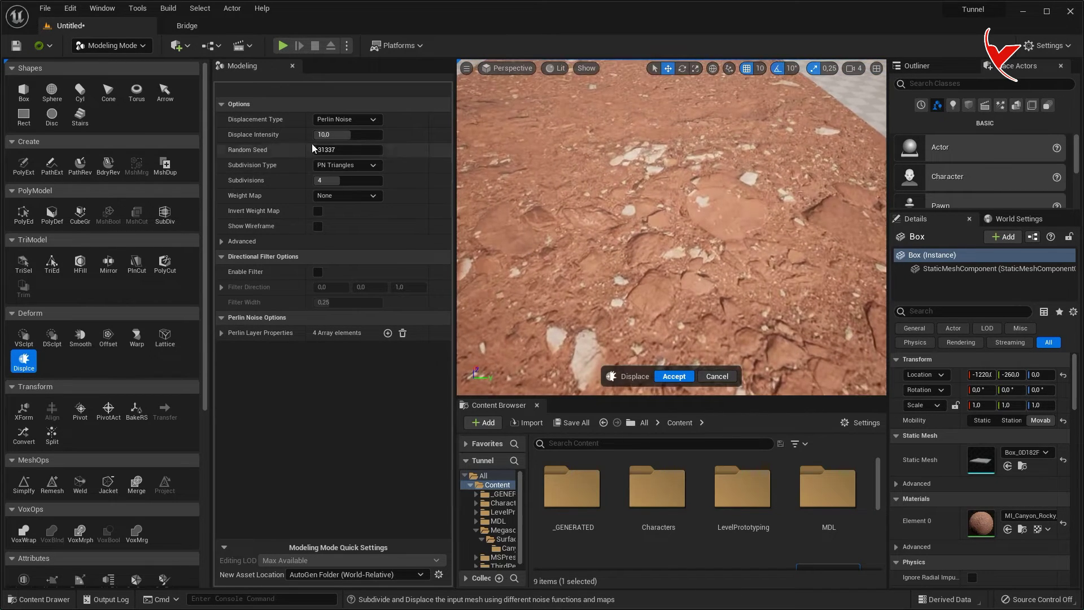
click(348, 119)
click(340, 163)
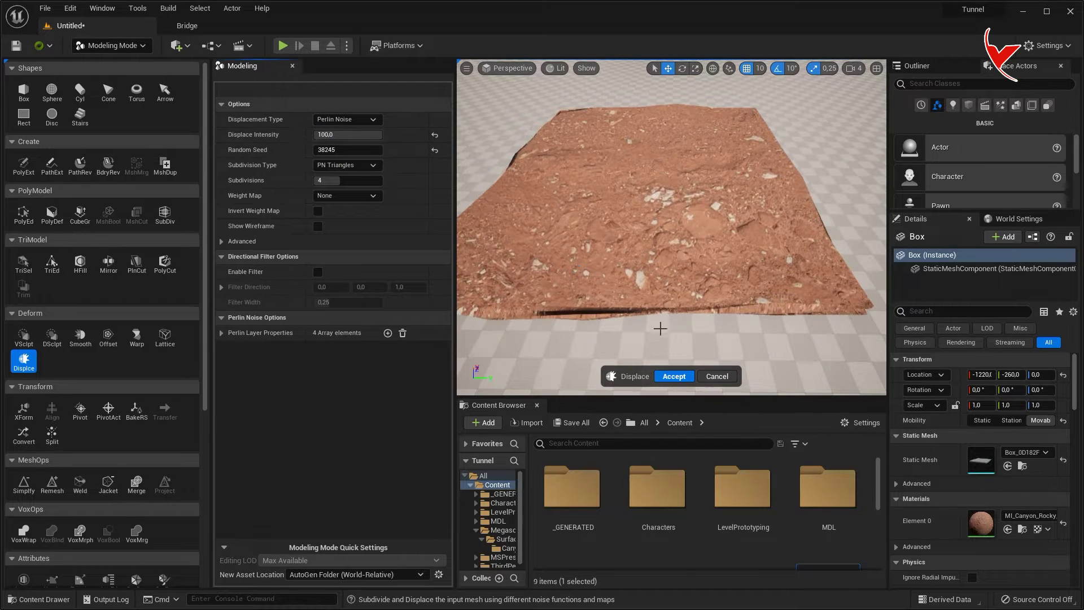
click(674, 376)
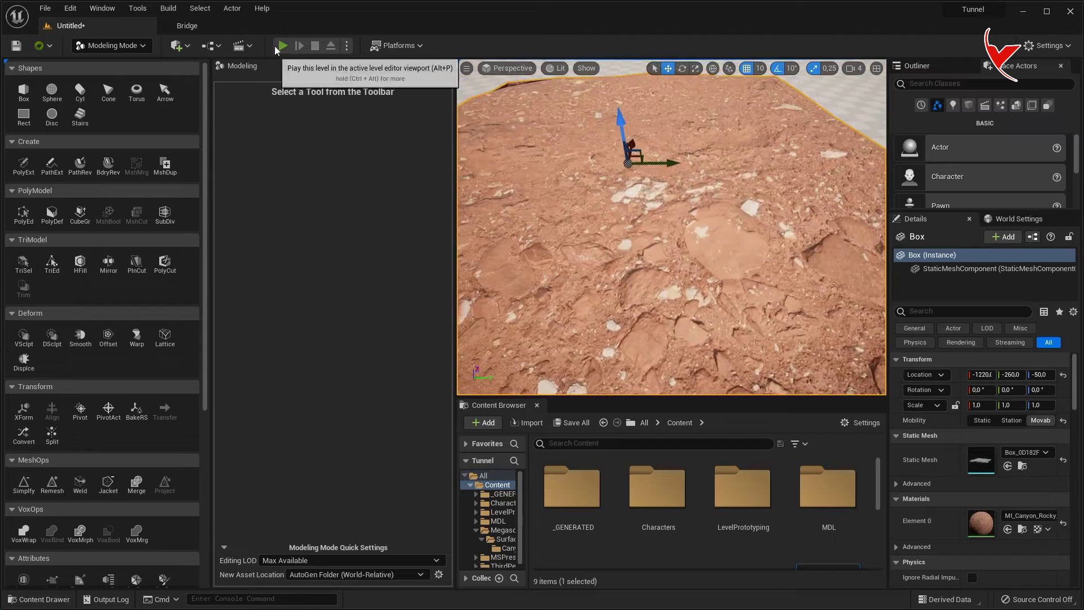
Step: Play-test walking across the bumpy terrain, then return to Select Mode
click(283, 45)
key(w)
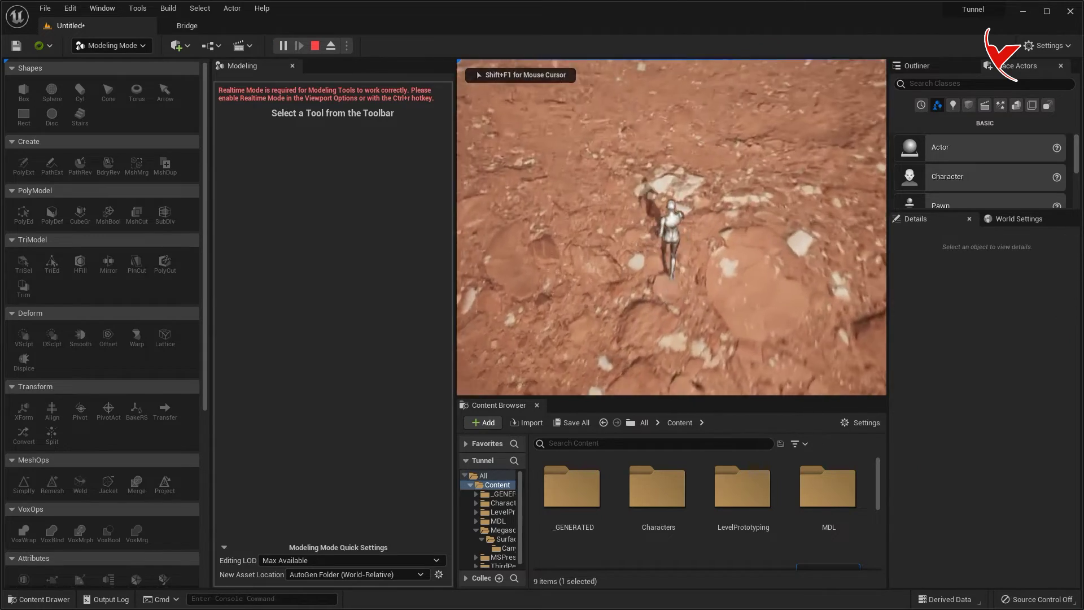
key(w)
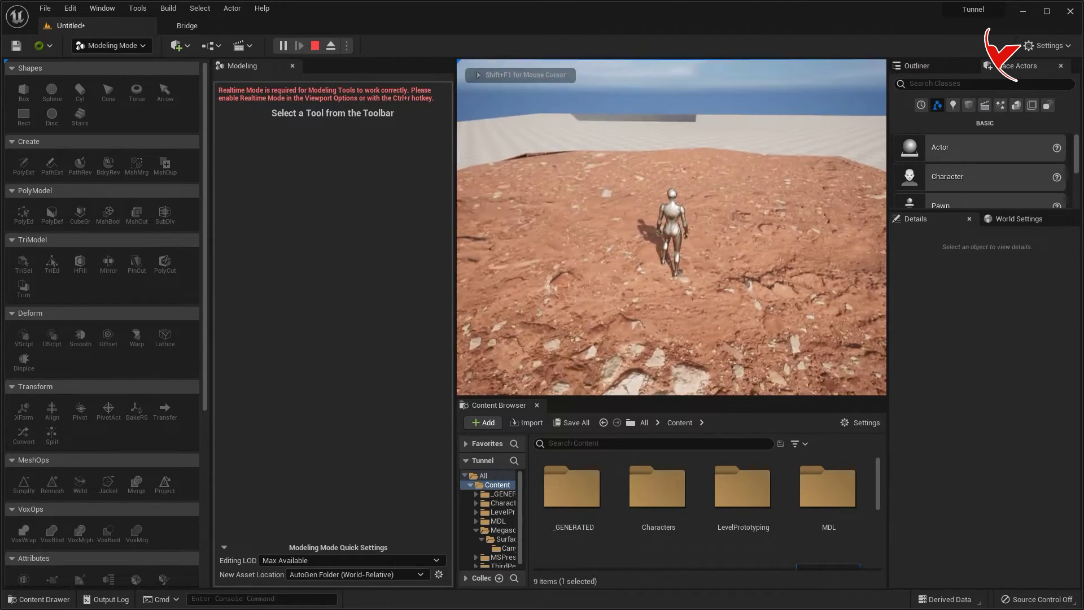
key(Escape)
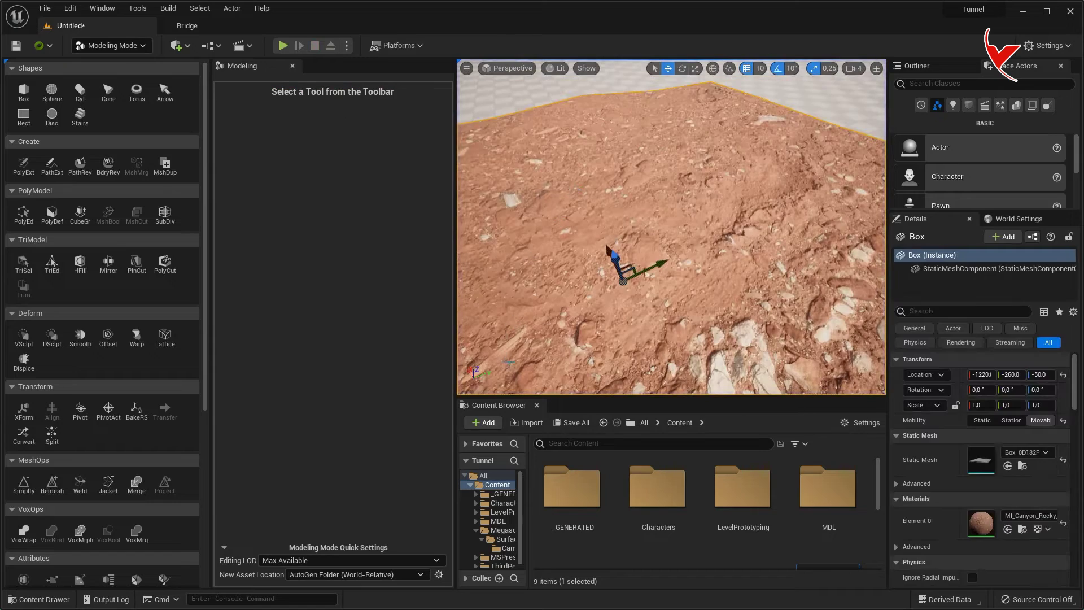
click(138, 47)
click(109, 64)
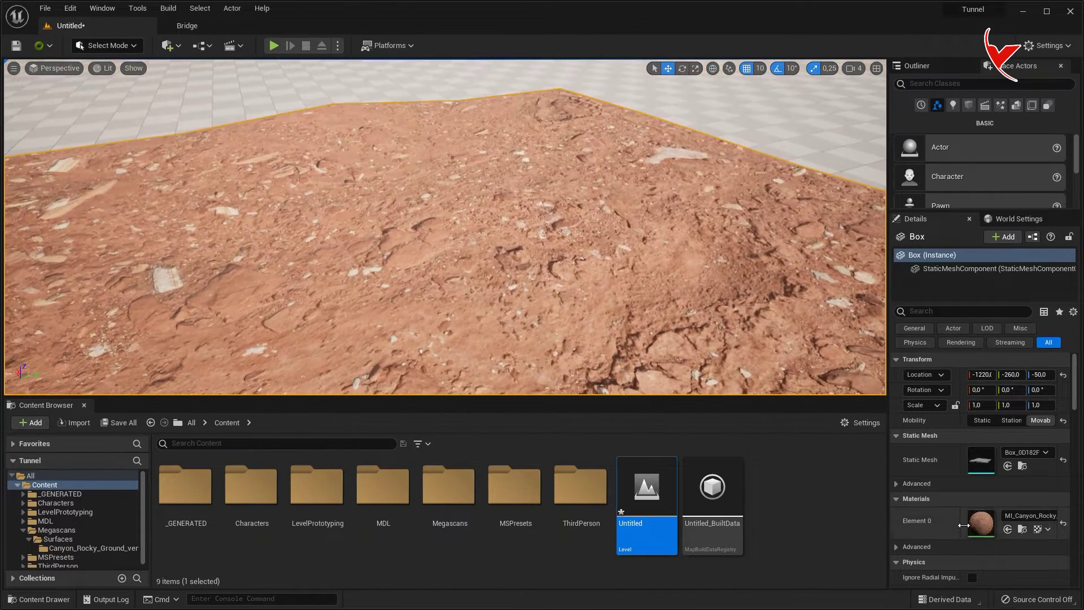
Step: In MI_Canyon_Rocky_Ground, enable Tiling/Offset and set both tiling values to 5.0
click(1023, 529)
double_click(186, 489)
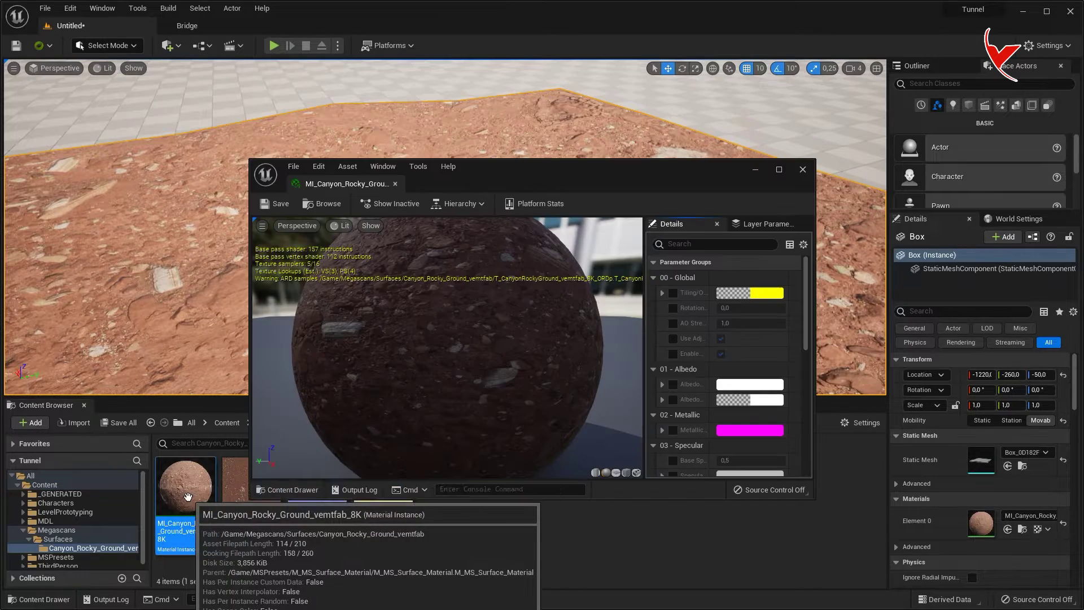
drag(340, 186, 667, 86)
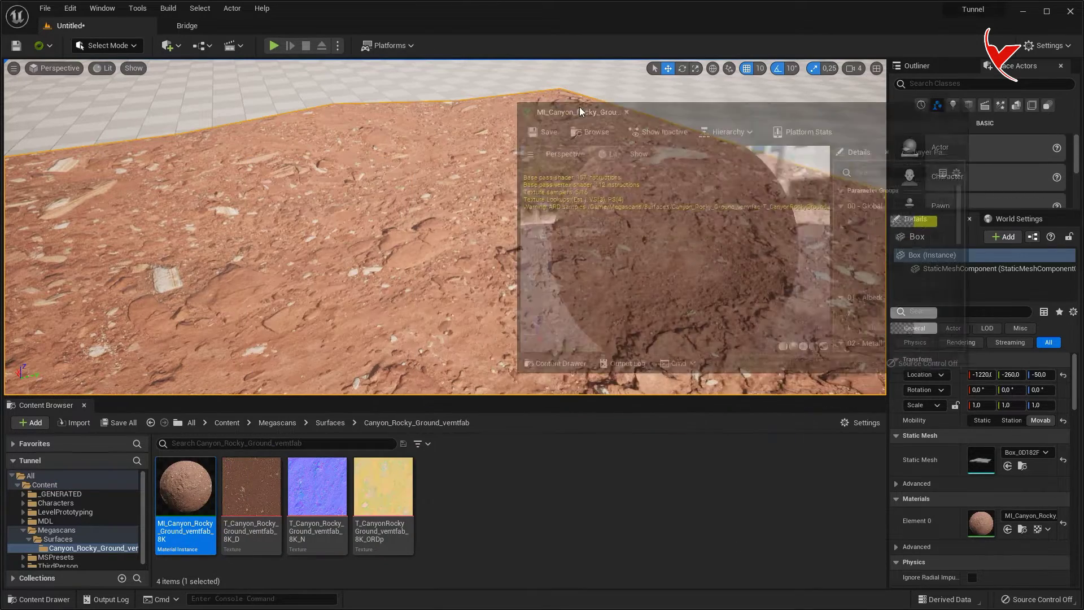
drag(578, 334, 552, 564)
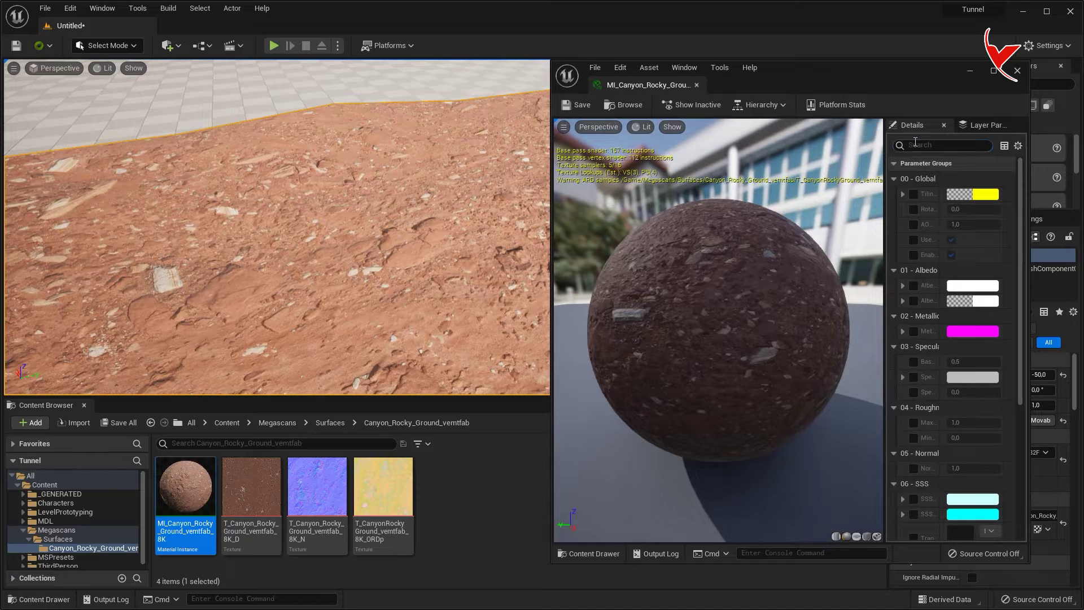
text(til)
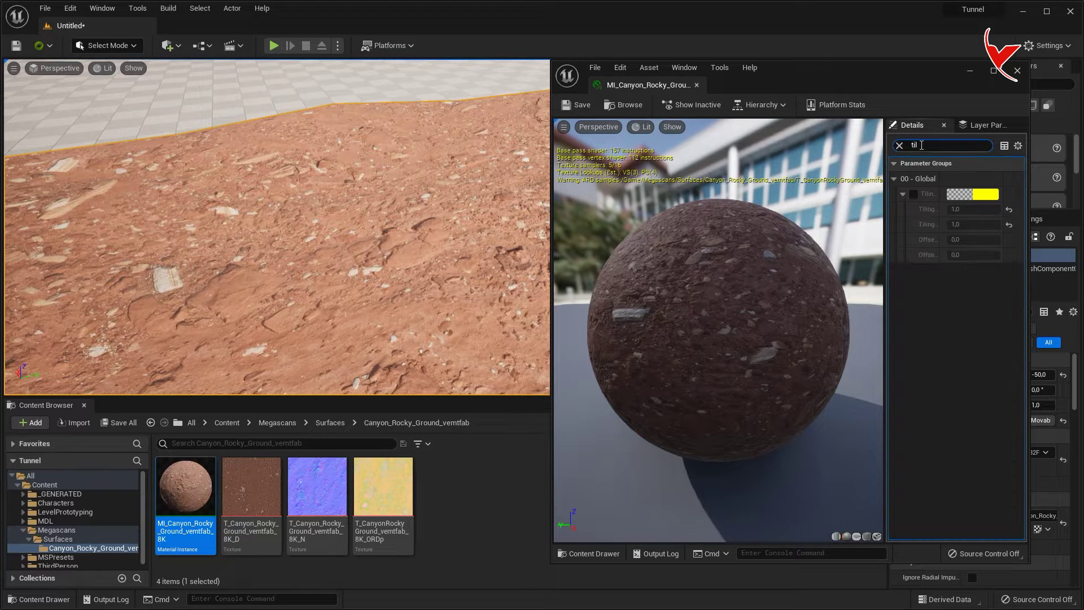
click(915, 194)
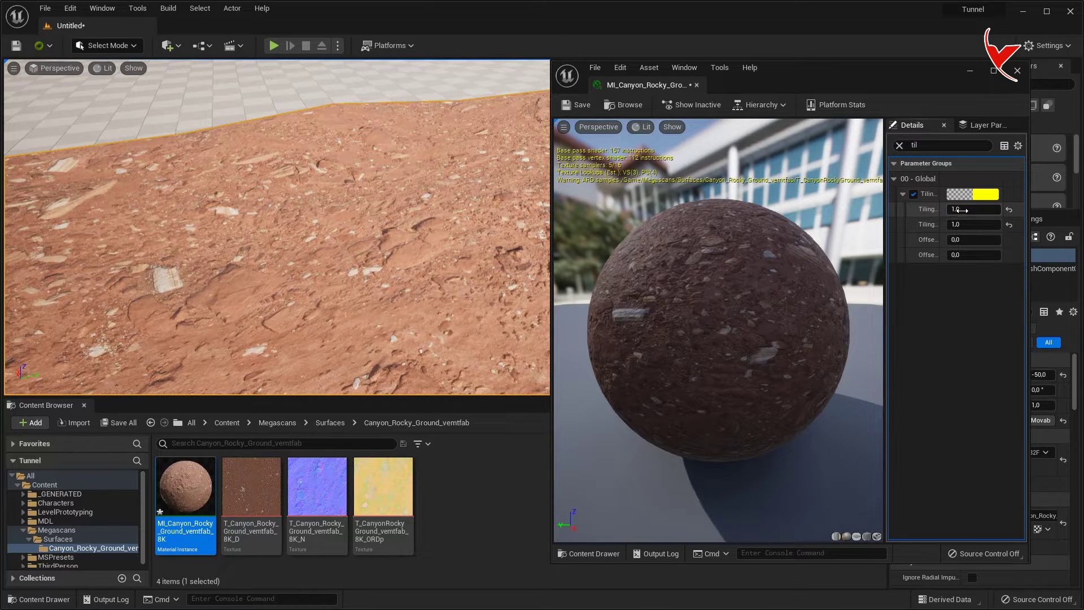
text(5)
key(Return)
click(969, 225)
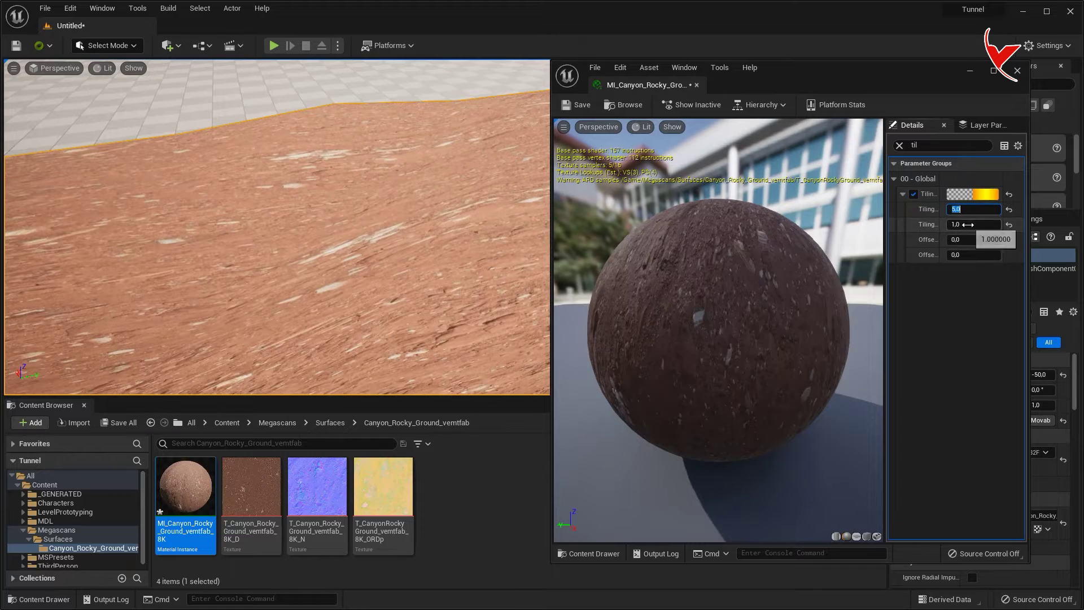
text(5)
key(Return)
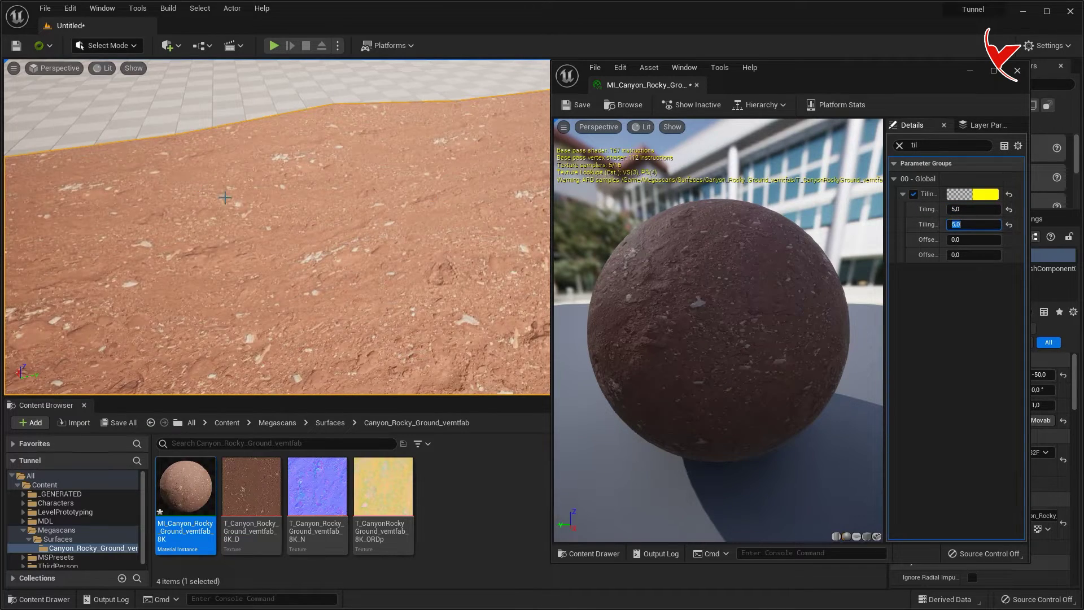
Step: Play-test the retiled ground, then close the material editor and frame the ground box
drag(224, 198, 129, 69)
click(274, 46)
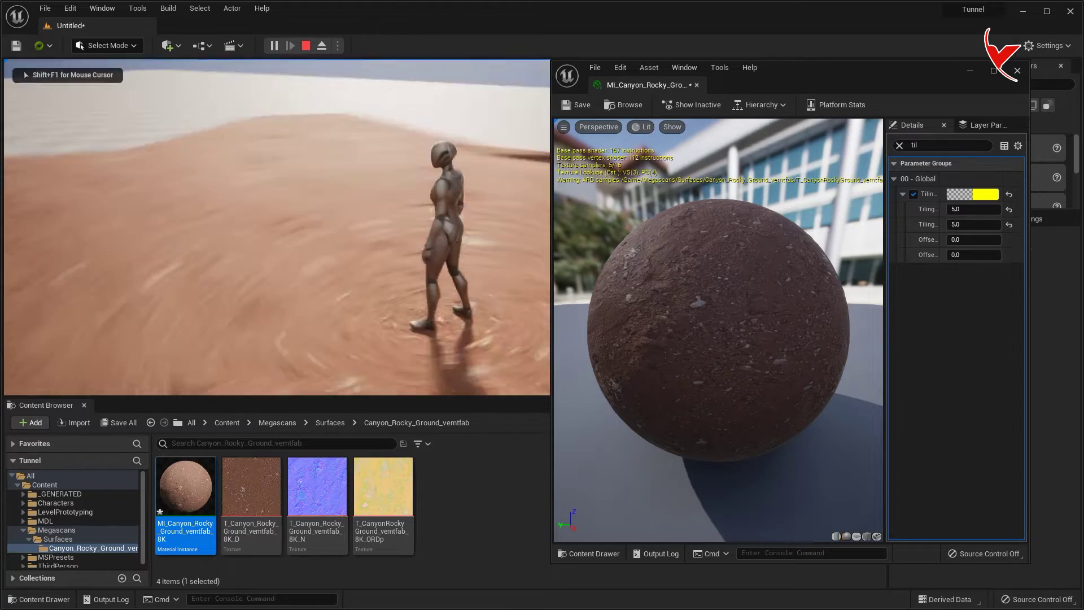
key(w)
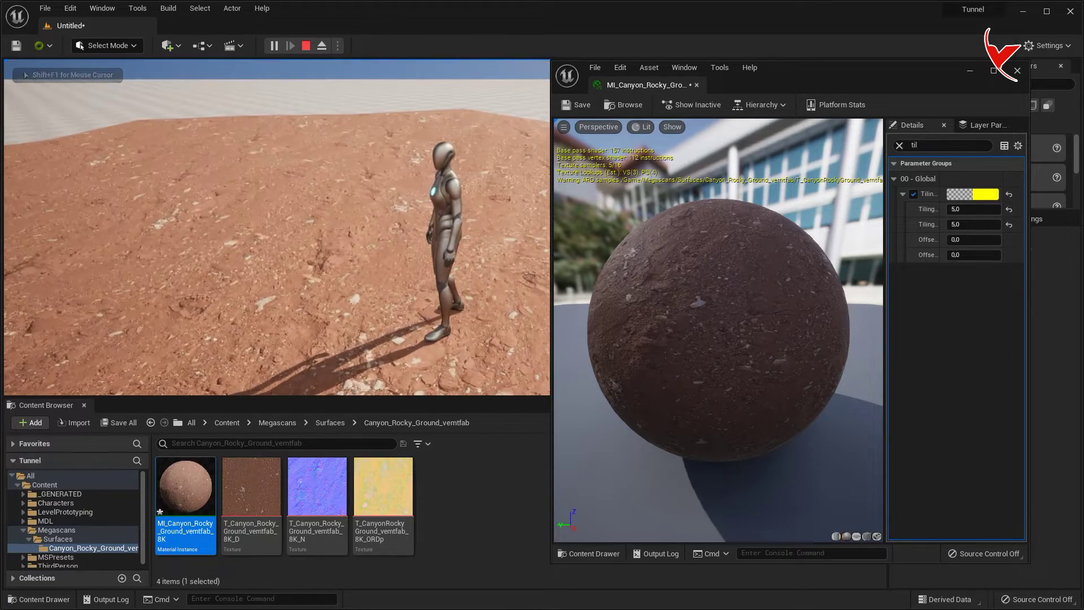
key(Escape)
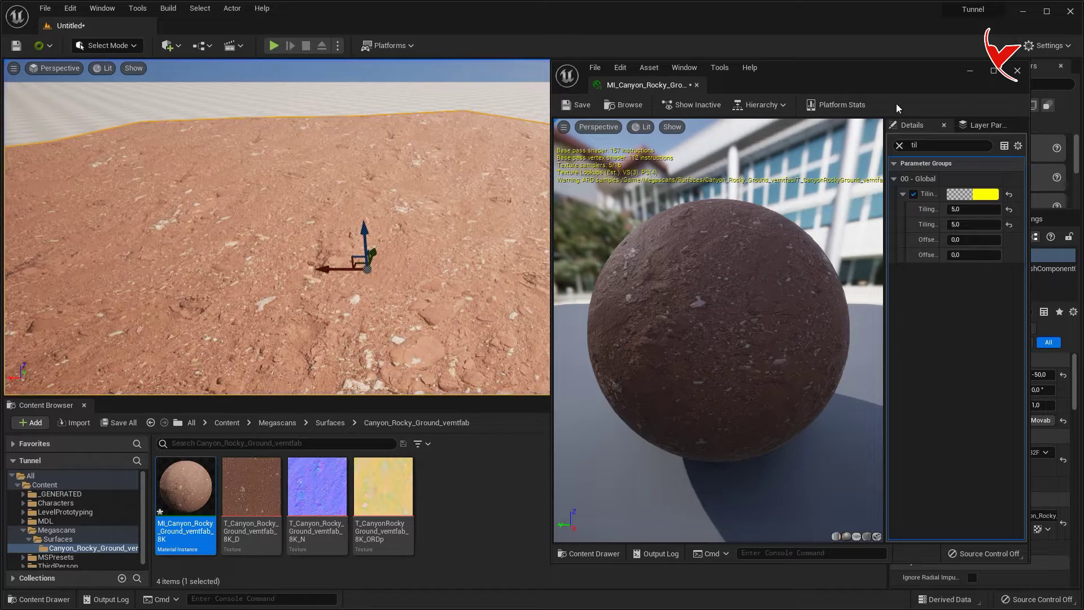
click(1018, 71)
key(f)
right_drag(513, 284, 514, 284)
Step: Sculpt uneven ridges into the ground slab with VSculpt in Modeling Mode and accept
click(114, 48)
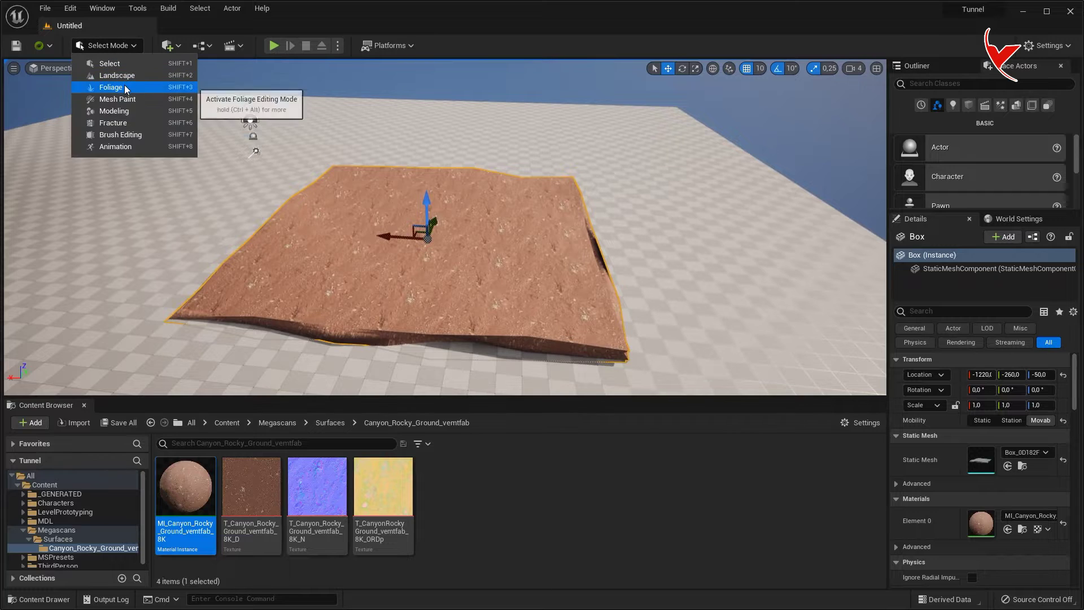
click(121, 111)
scroll(144, 277, down, 2)
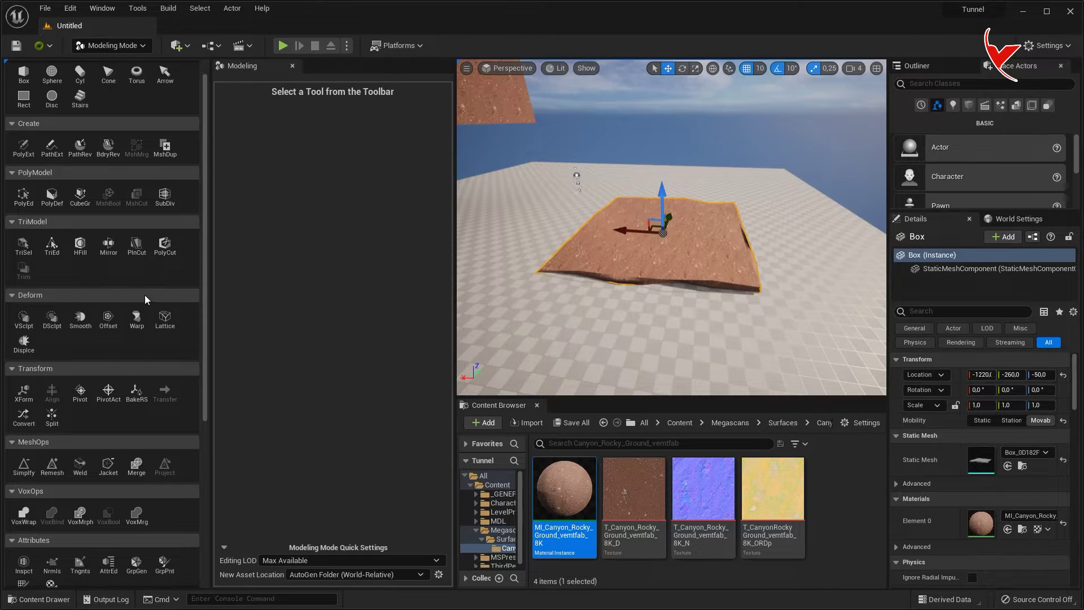
scroll(145, 295, down, 3)
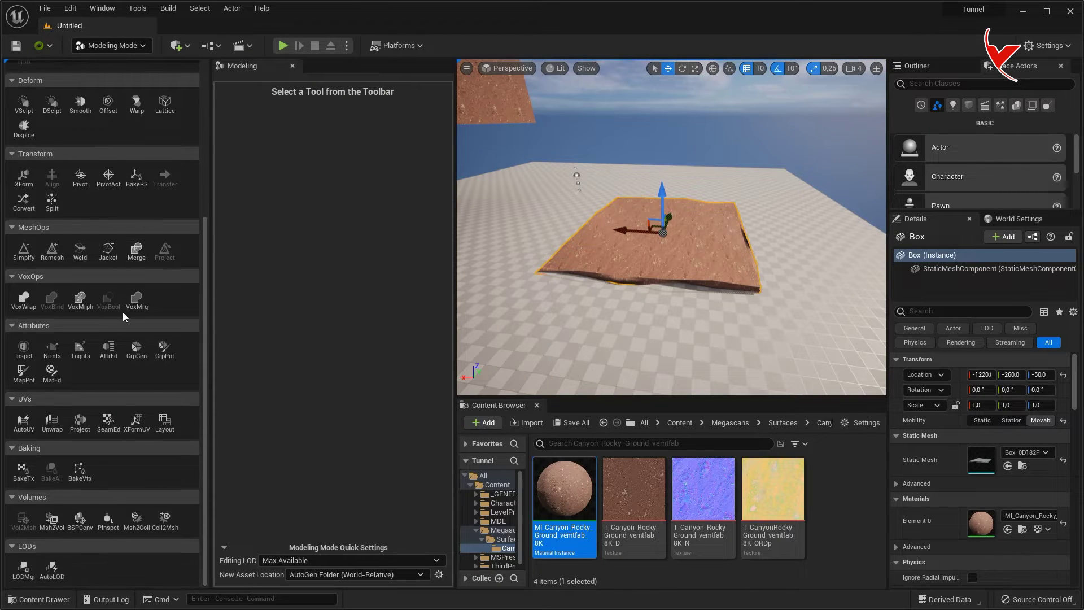
scroll(123, 312, up, 1)
click(24, 147)
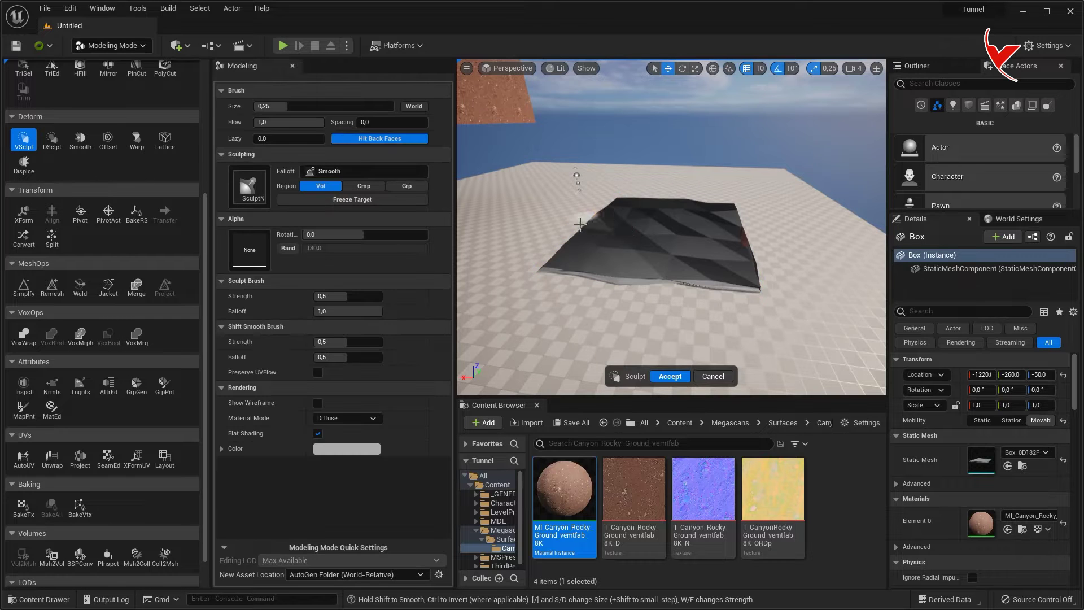
scroll(587, 266, up, 3)
scroll(587, 249, up, 4)
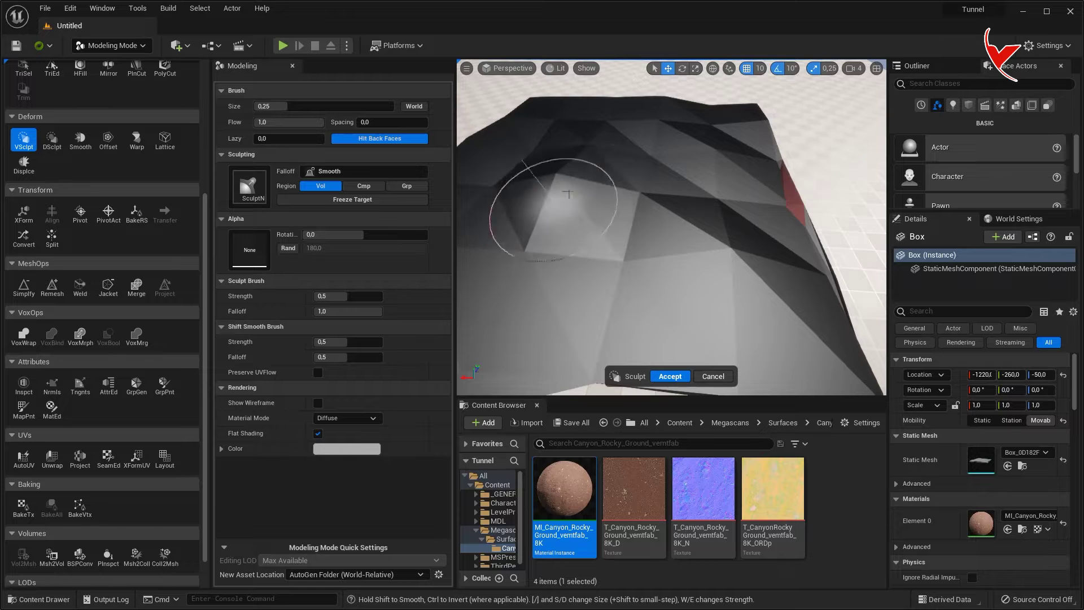
right_drag(704, 121, 642, 189)
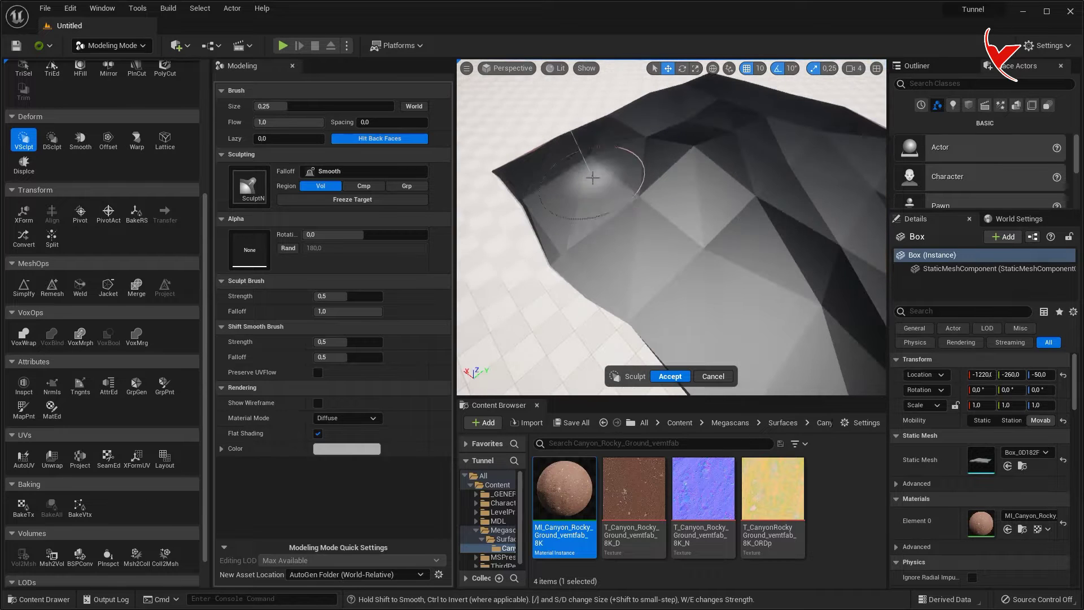
click(674, 377)
Step: Look over the sculpted ground and start a play test on it
right_drag(674, 339, 674, 254)
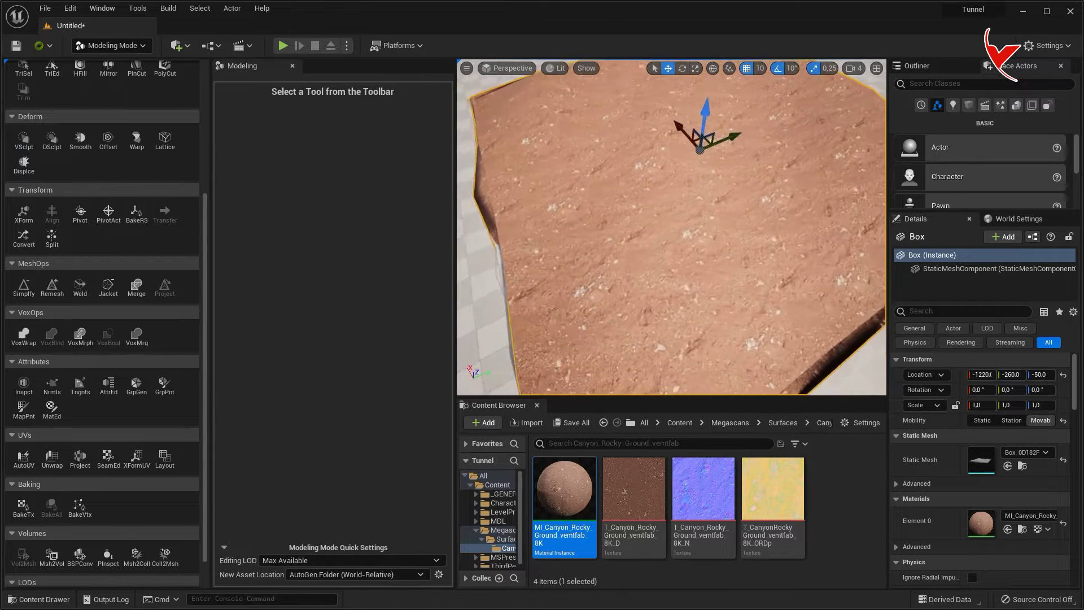
scroll(672, 226, down, 2)
scroll(672, 226, down, 2)
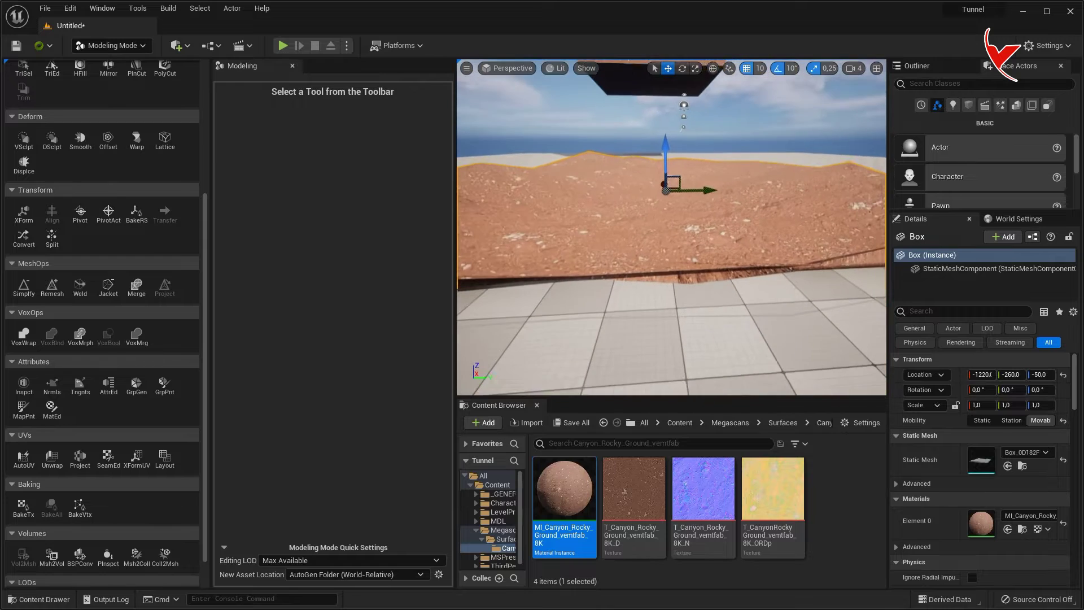
scroll(672, 226, down, 1)
scroll(552, 121, up, 2)
scroll(551, 122, up, 2)
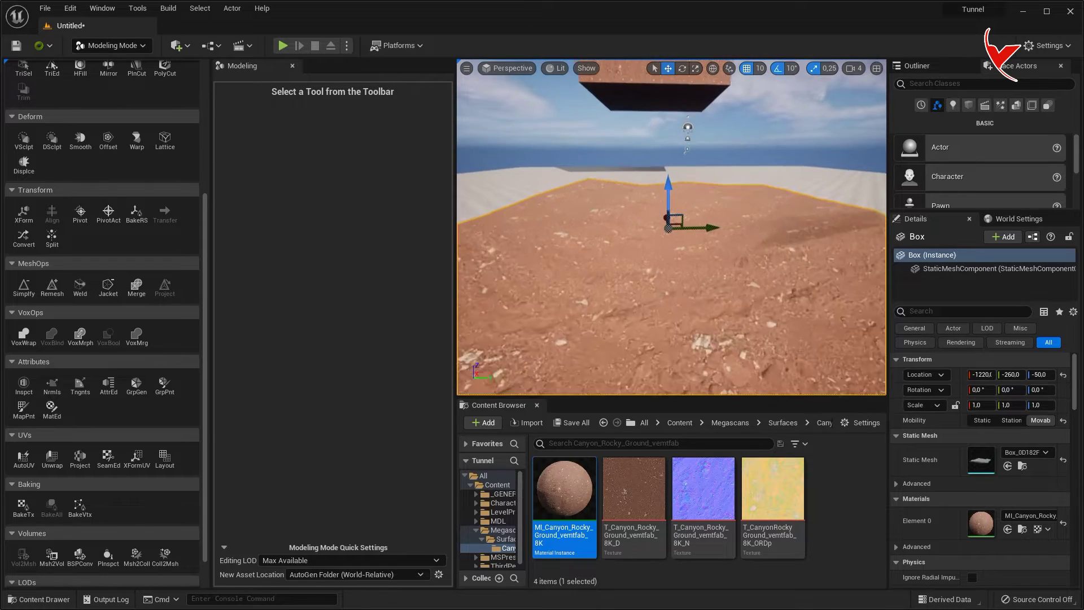
scroll(551, 122, up, 2)
click(284, 47)
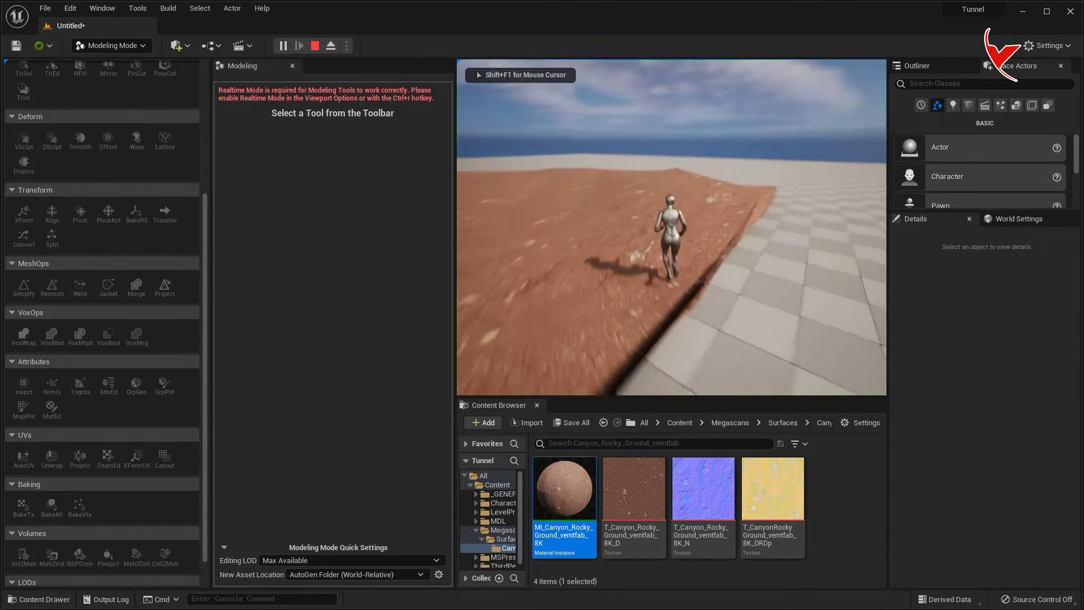
Step: Run over the ground, refine it with another VSculpt pass, and play-test again
key(w)
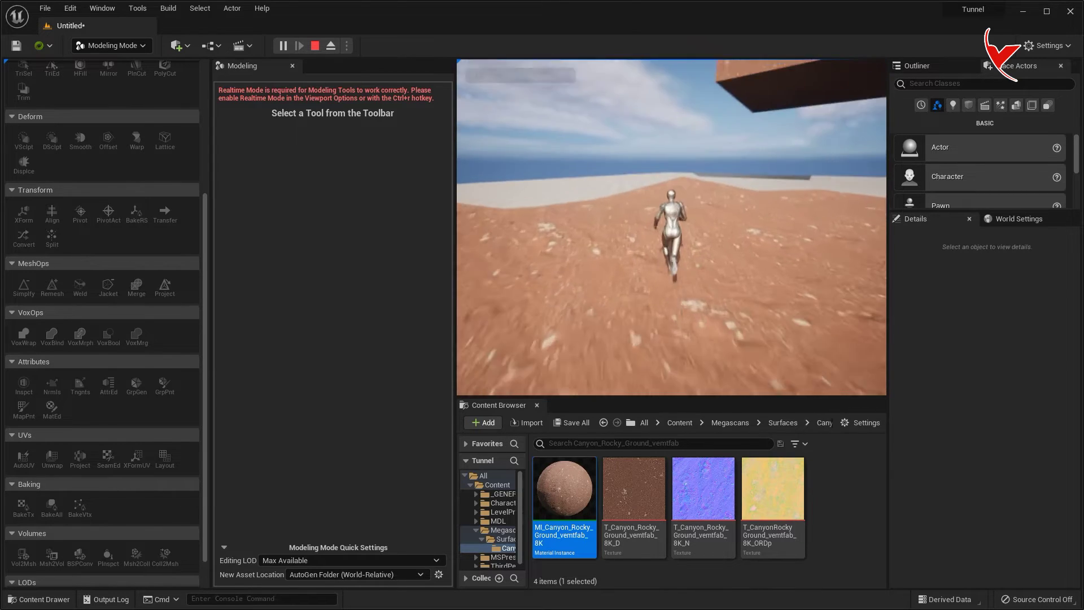
key(Escape)
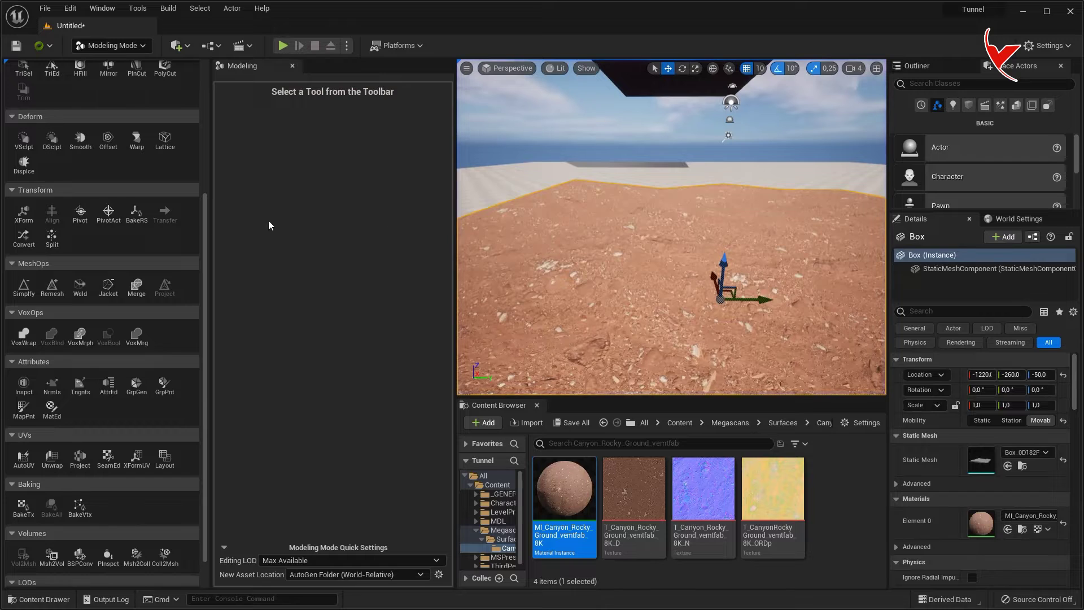
click(24, 141)
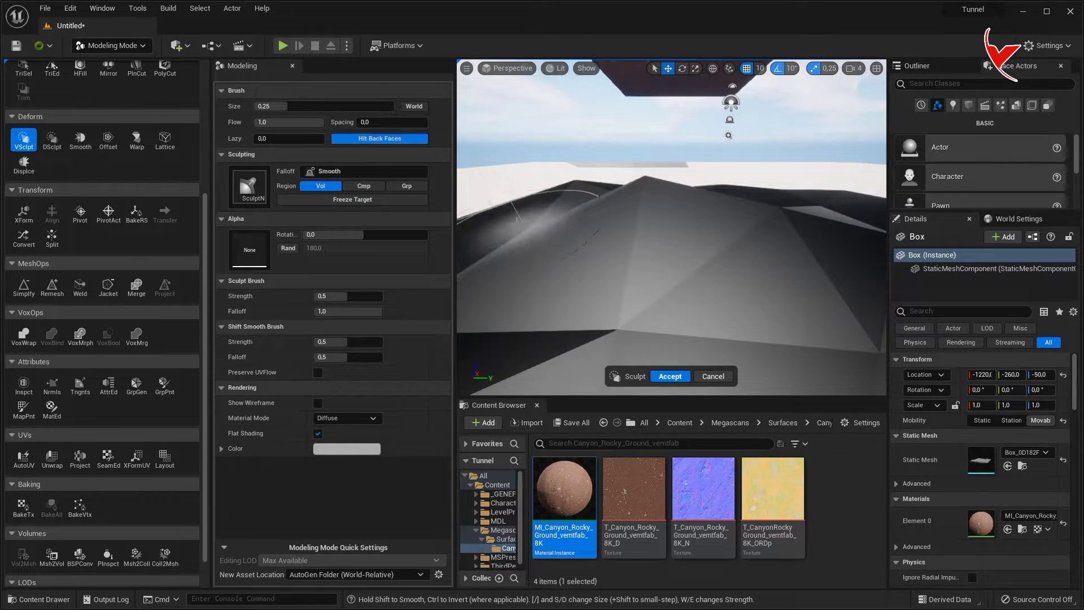
click(666, 378)
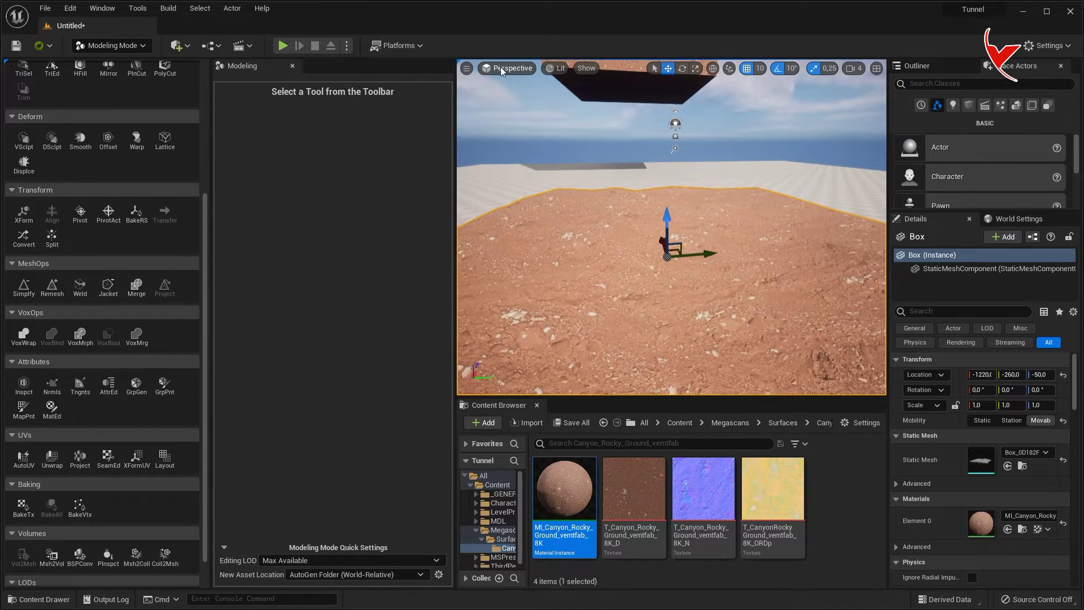
click(283, 46)
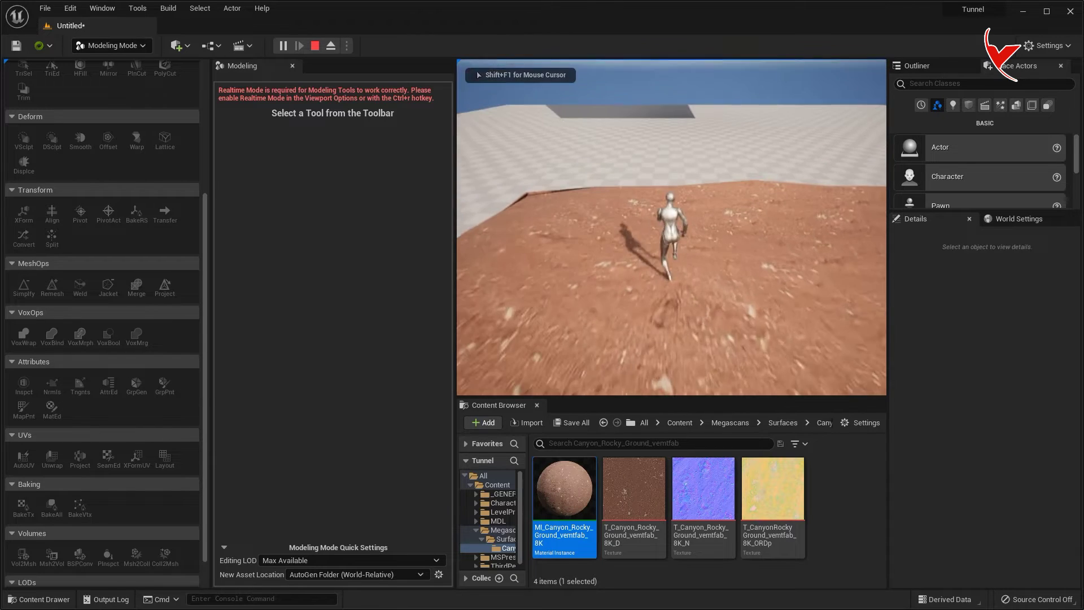
key(Escape)
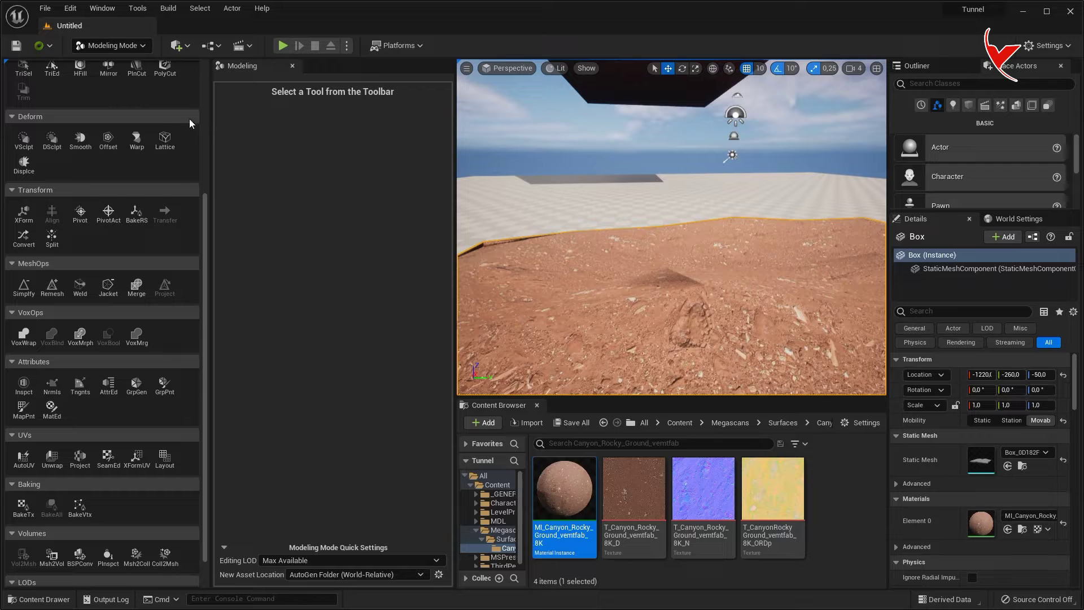
Step: Smooth the ground mesh with 0.016 smoothing per step and 10 steps
click(80, 141)
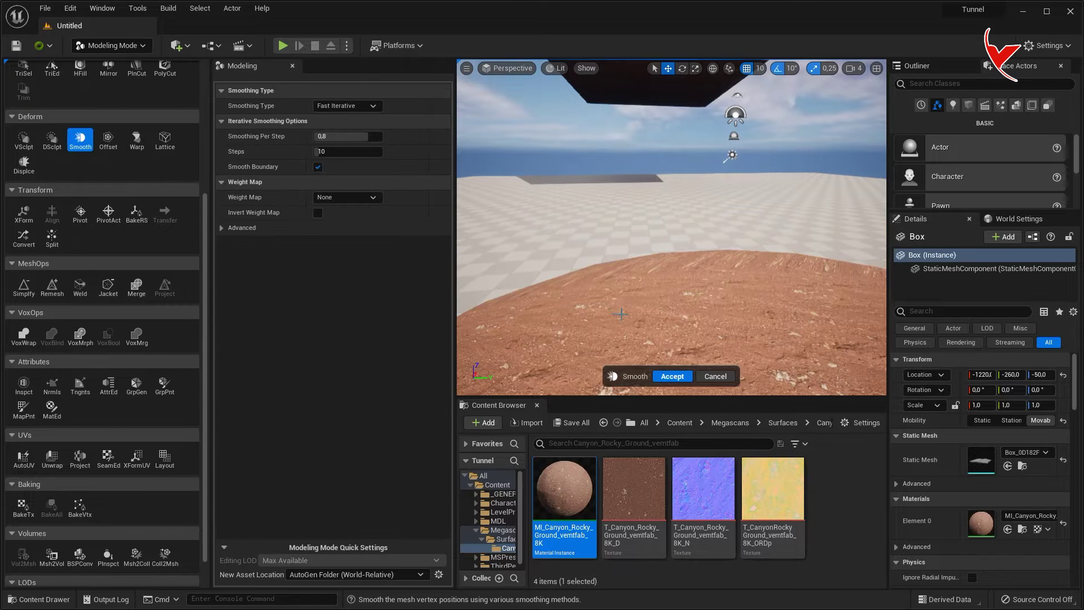
drag(347, 136, 316, 136)
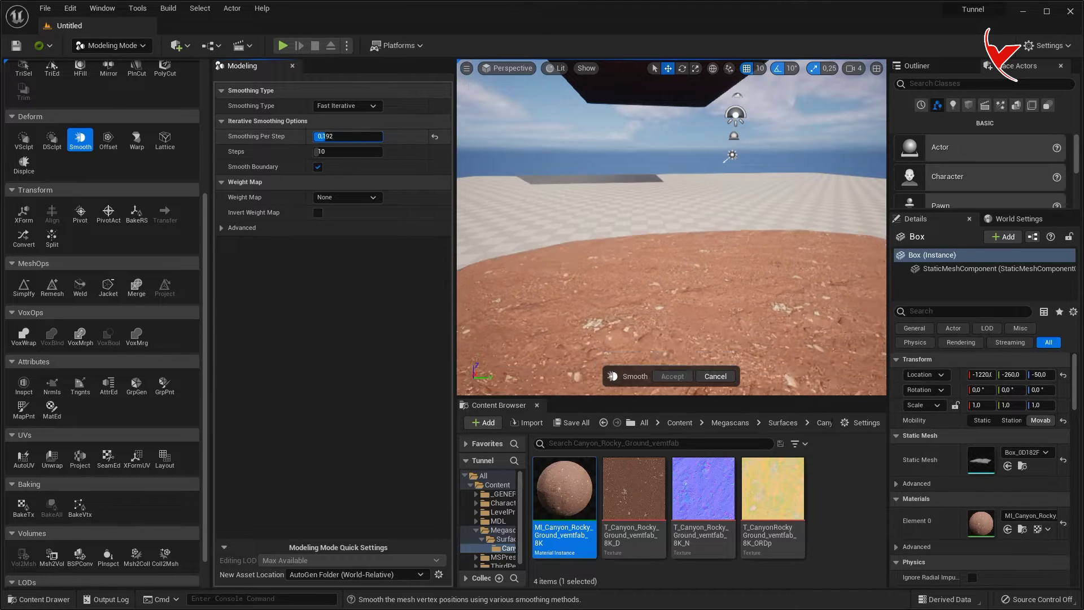
drag(316, 136, 314, 137)
text(0,024)
key(Return)
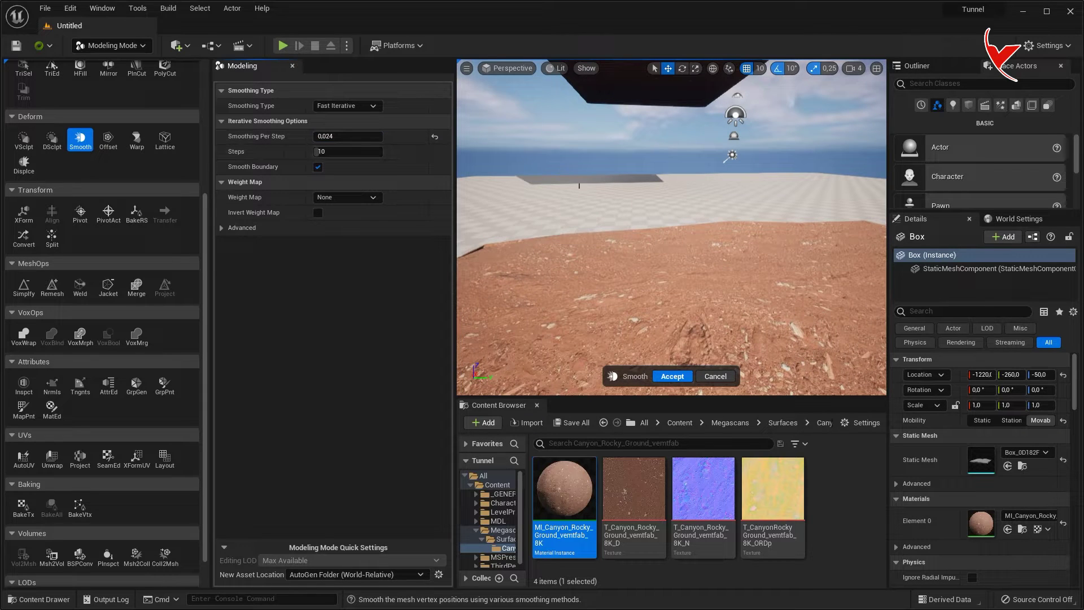
right_drag(672, 226, 672, 271)
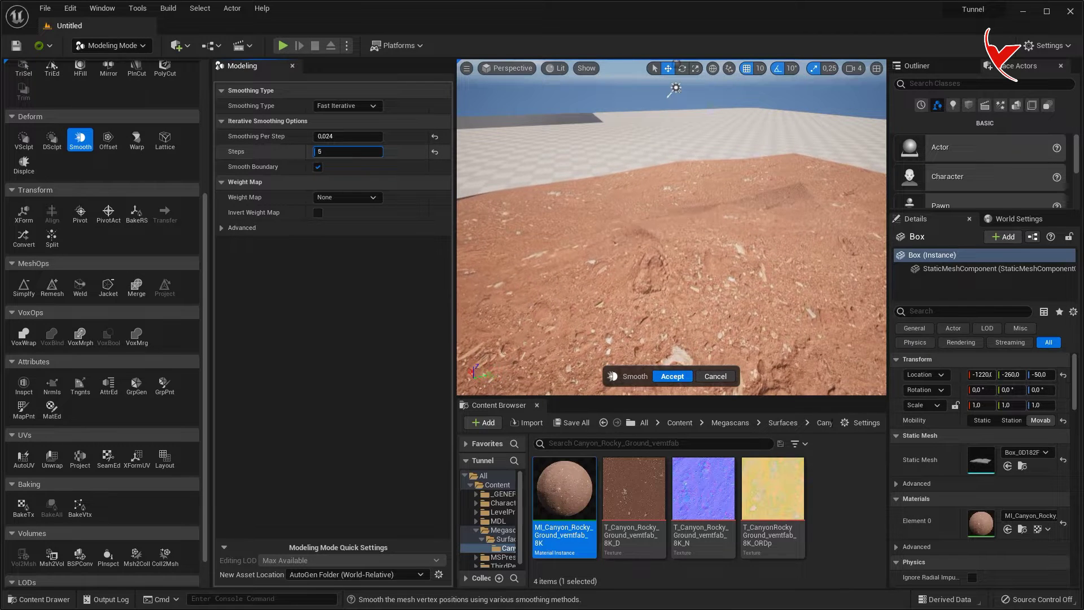
text(10)
key(Return)
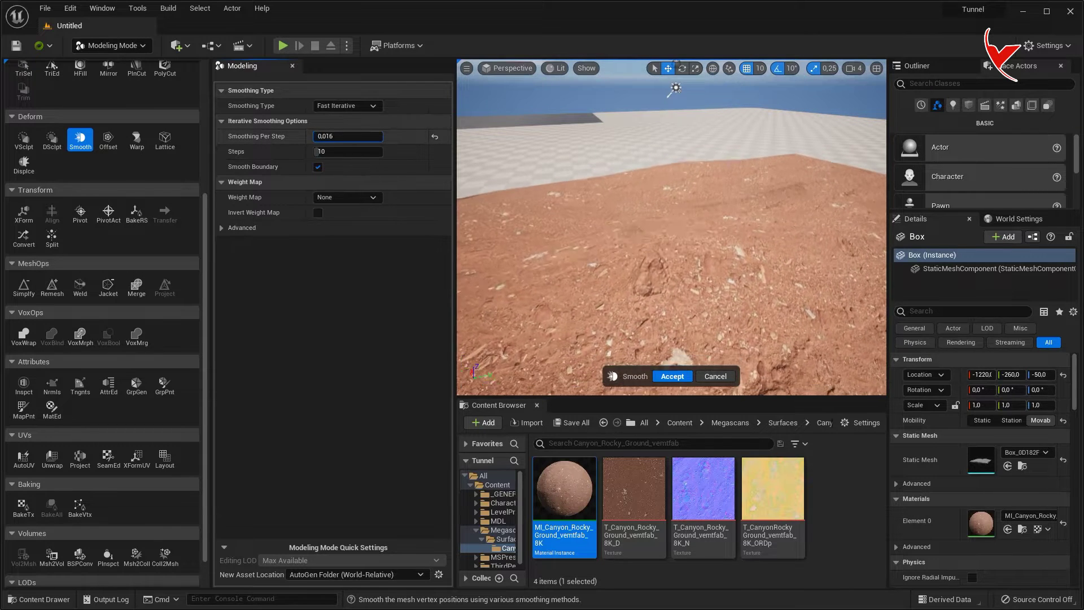
Step: Adjust the smoothing steps slightly, accept it, and play-test the level
click(325, 153)
drag(325, 151, 322, 151)
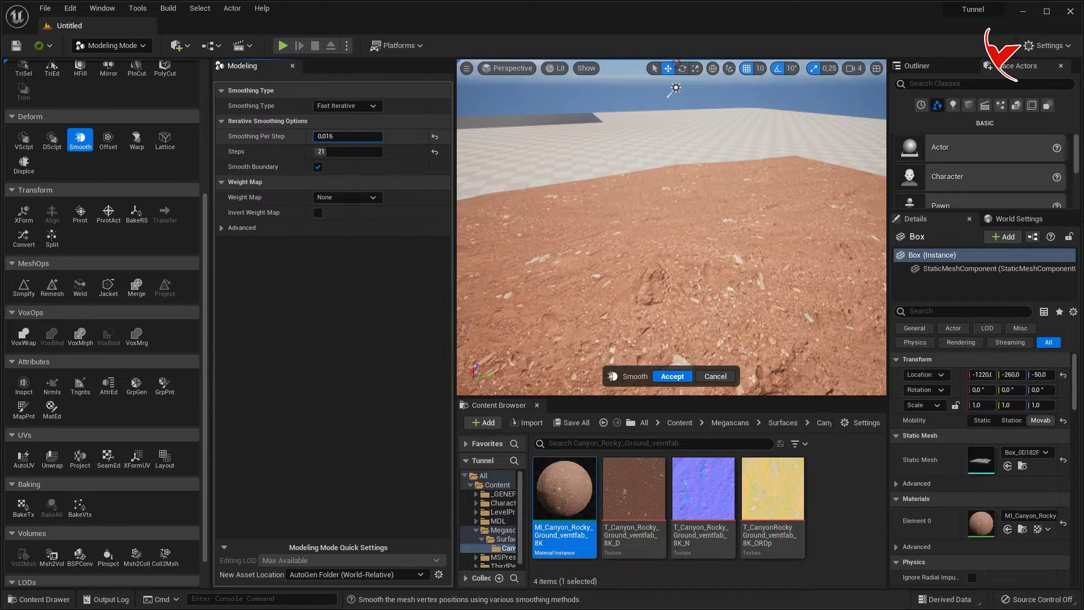
click(679, 377)
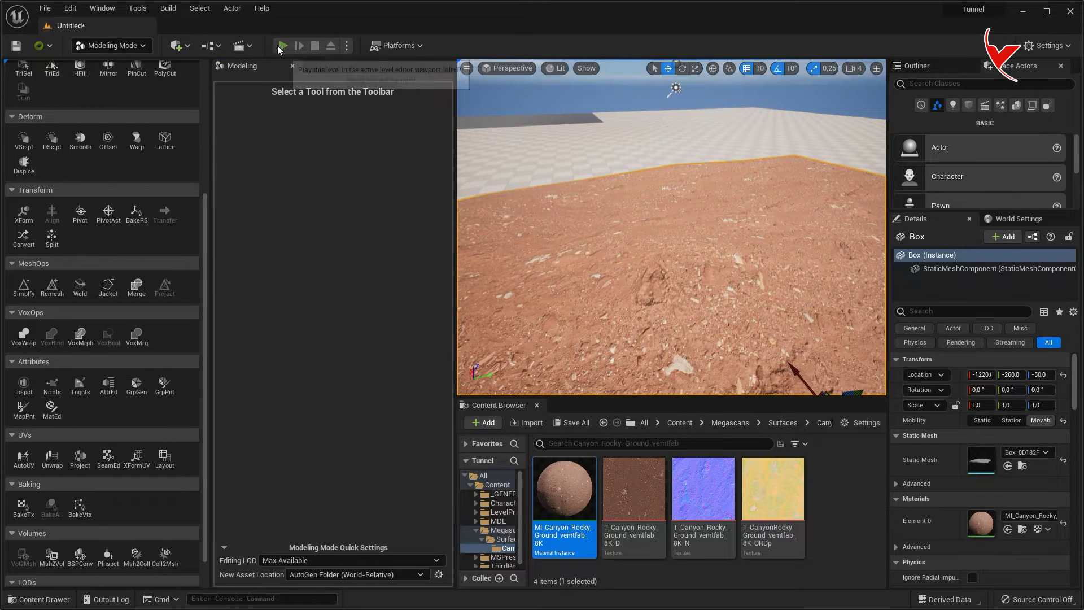
click(281, 46)
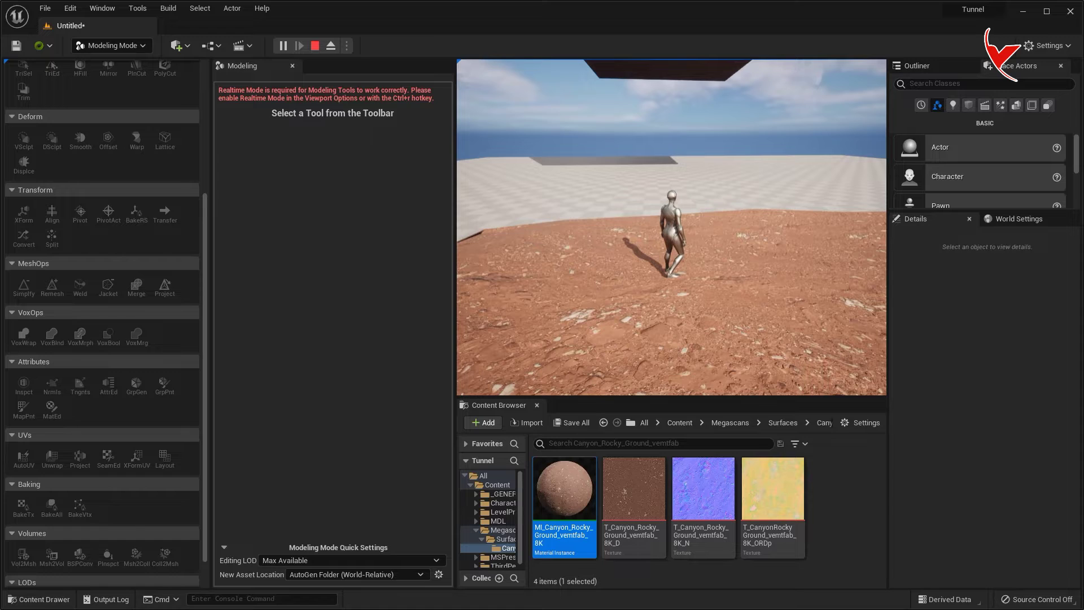
key(Escape)
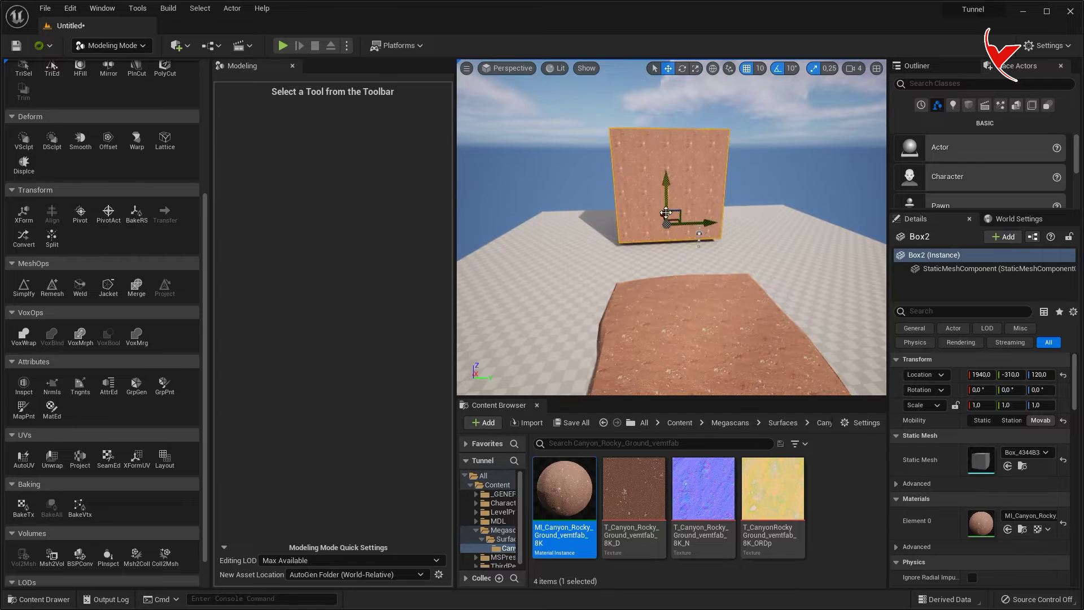
Step: Move the second box to X 490 beside the ground and face it squarely
drag(664, 222, 664, 233)
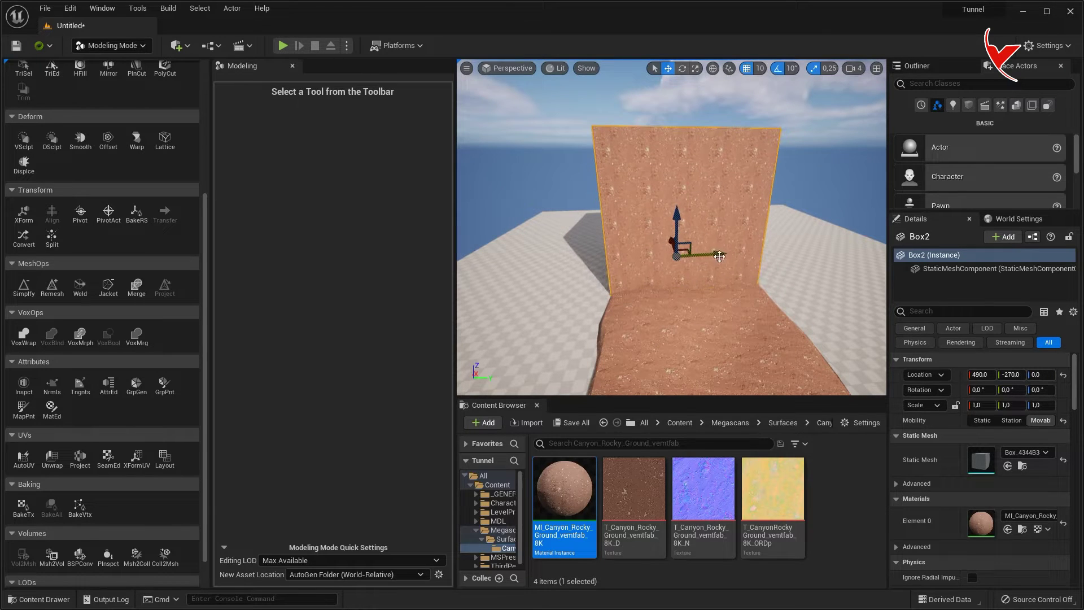
scroll(719, 256, up, 2)
scroll(720, 255, up, 2)
scroll(719, 256, up, 3)
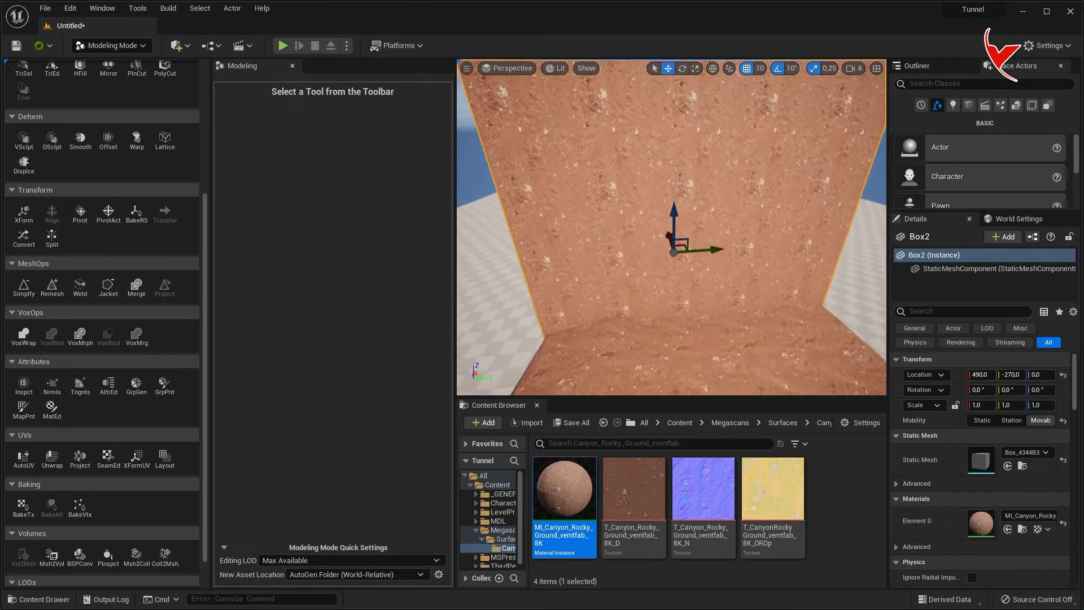
right_drag(544, 277, 543, 278)
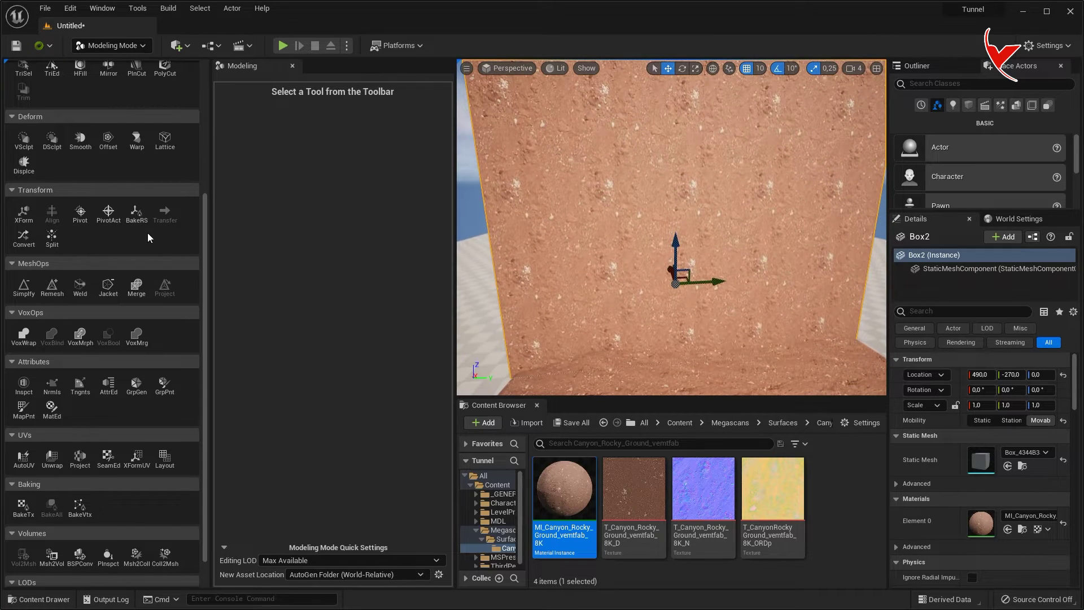
Step: Remesh the wall box with a 50000 target triangle count and accept
click(52, 484)
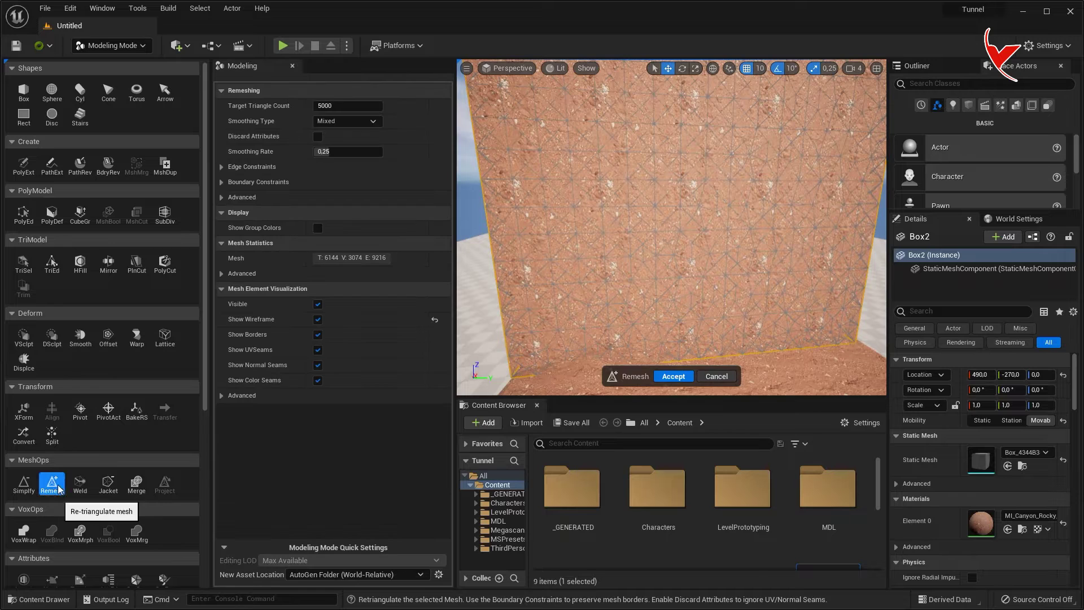
click(367, 105)
text(50000)
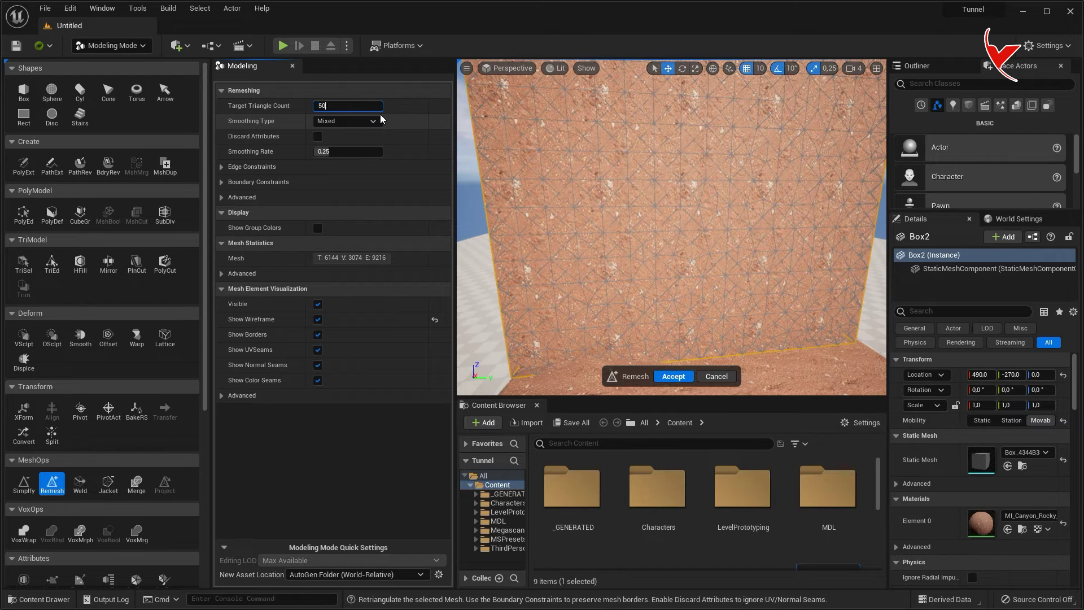
key(Return)
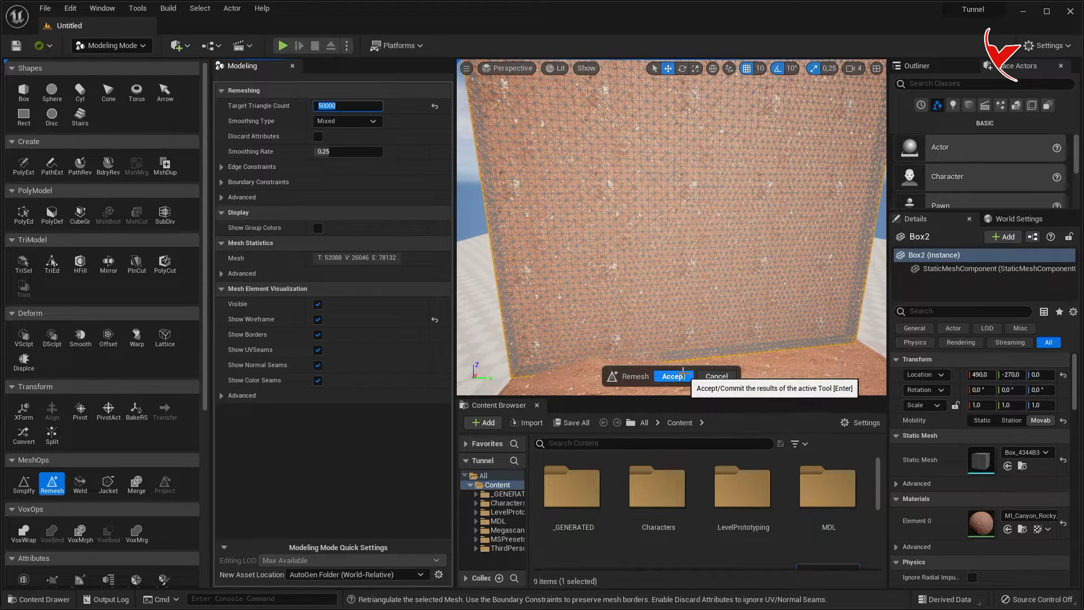
click(673, 377)
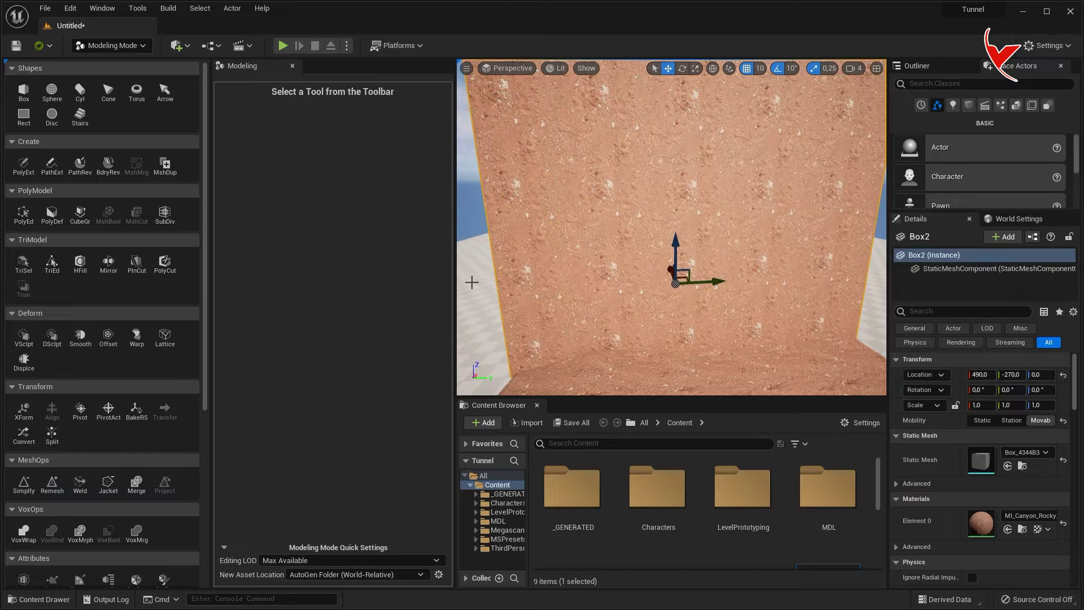
click(56, 343)
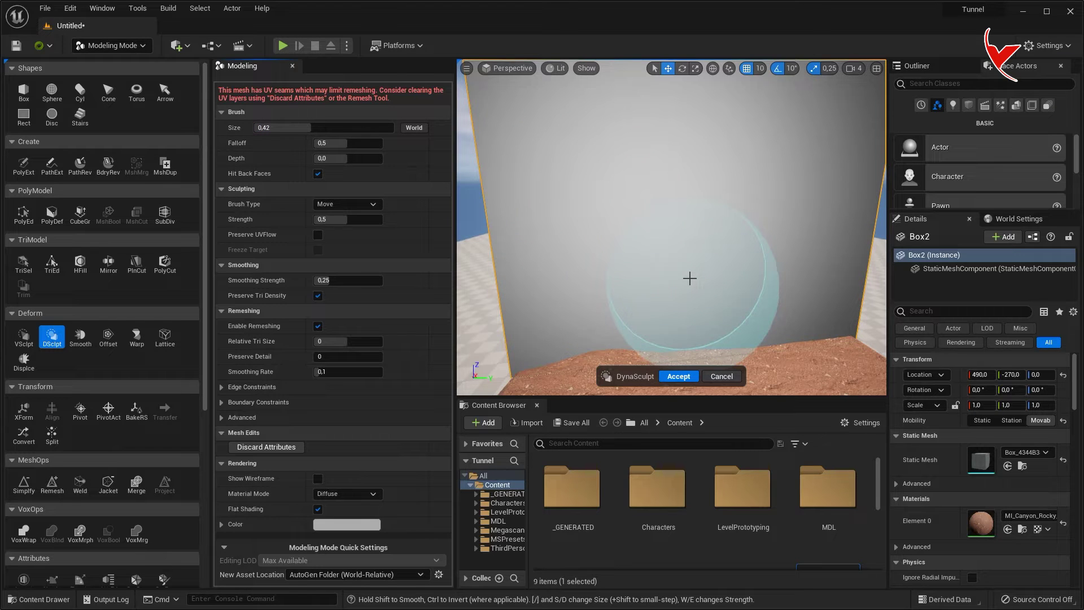
Step: Set the sculpt brush to FixedPlane with the target plane standing vertical
click(348, 204)
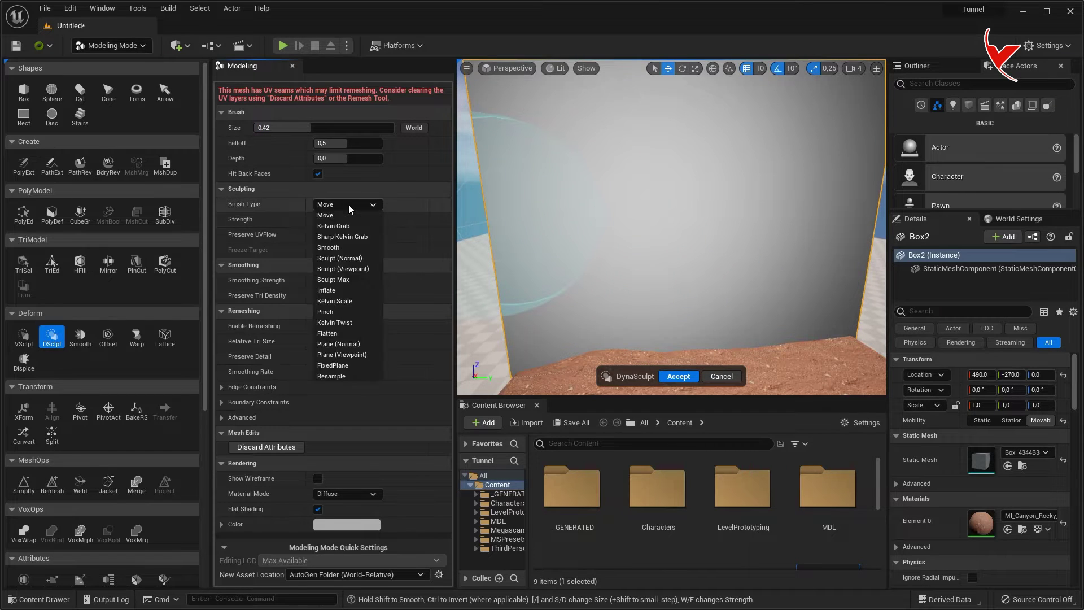
click(348, 366)
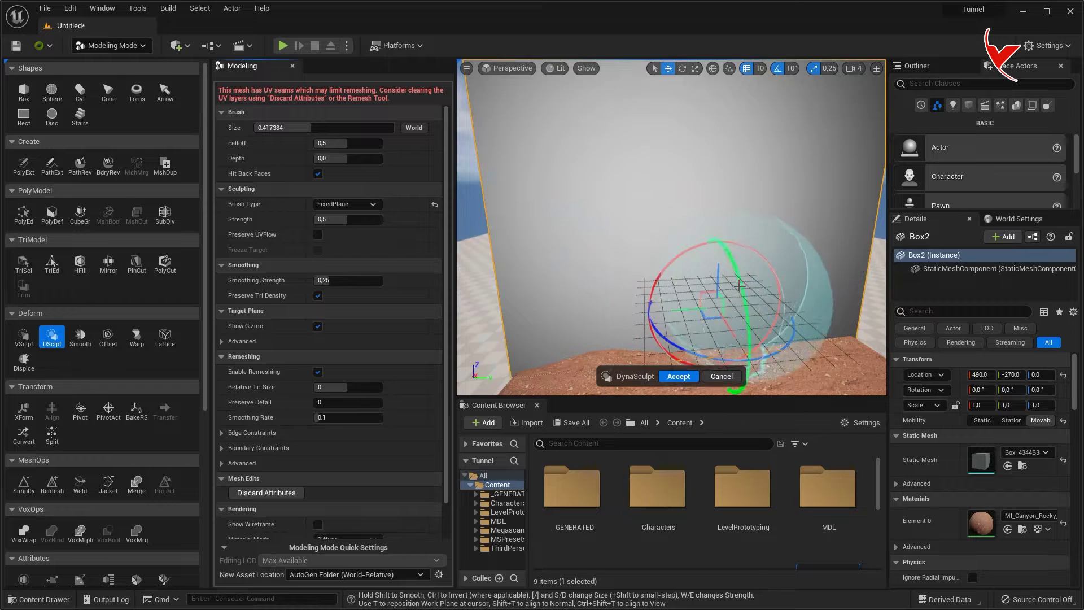
drag(736, 277, 742, 405)
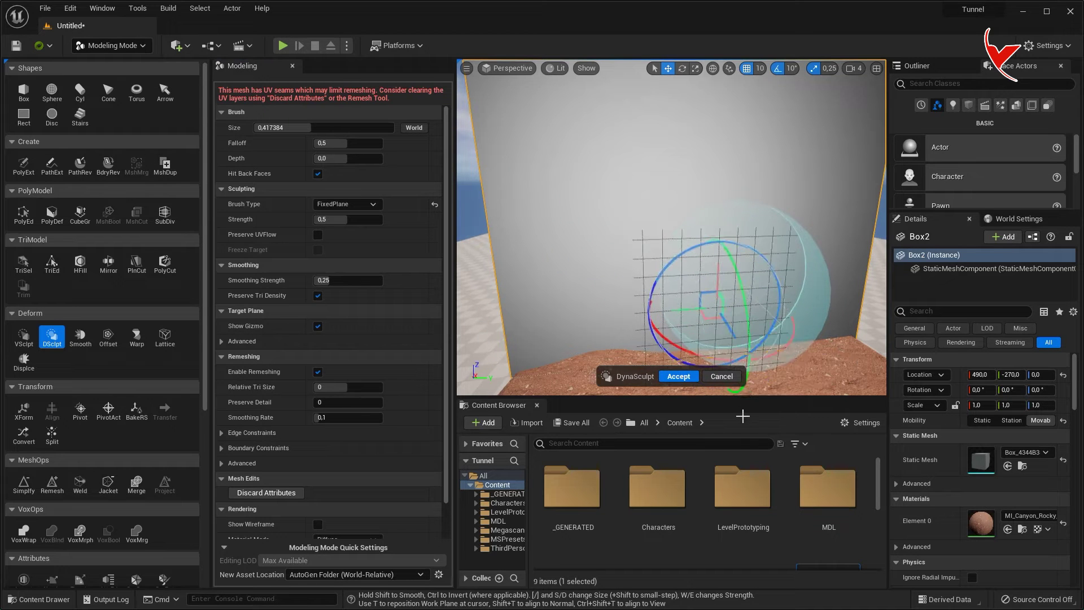
right_drag(720, 274, 720, 274)
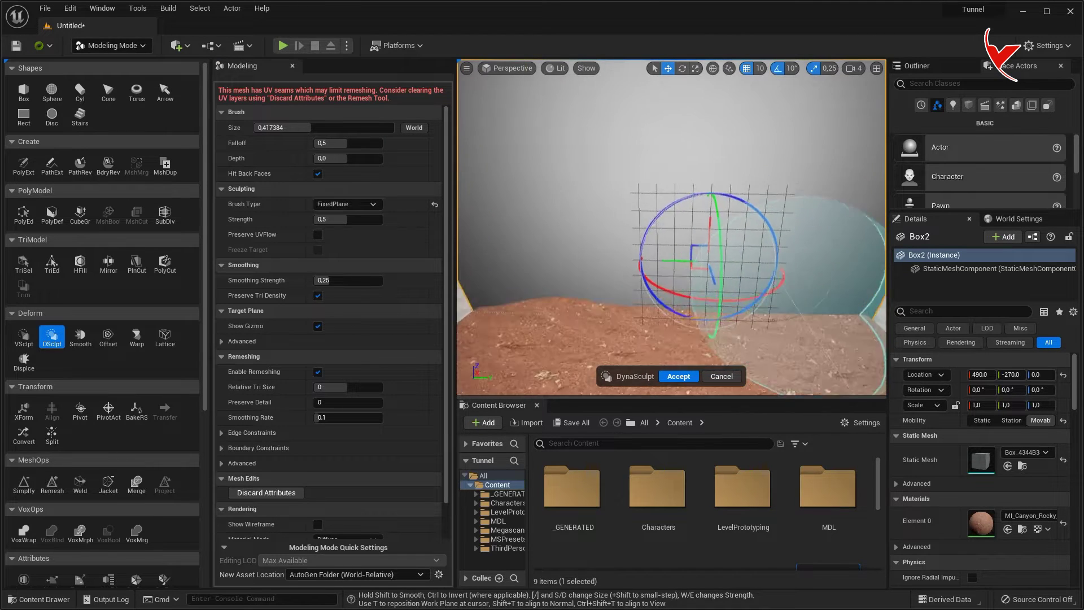
scroll(672, 265, down, 5)
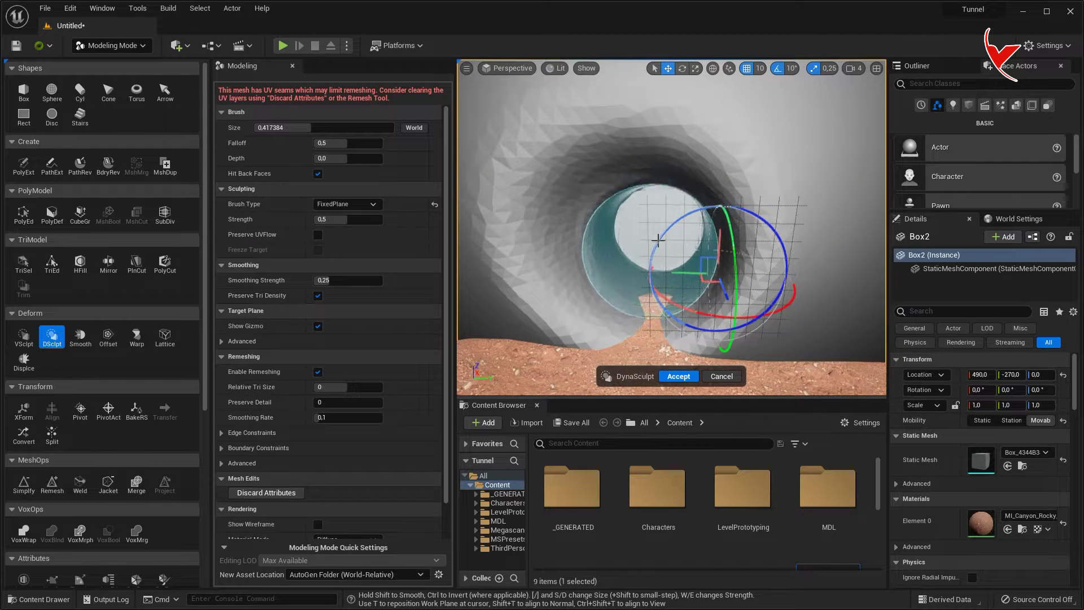
Step: Sculpt the tunnel through the wall, undoing one bad stroke at the opening
right_drag(658, 221, 658, 221)
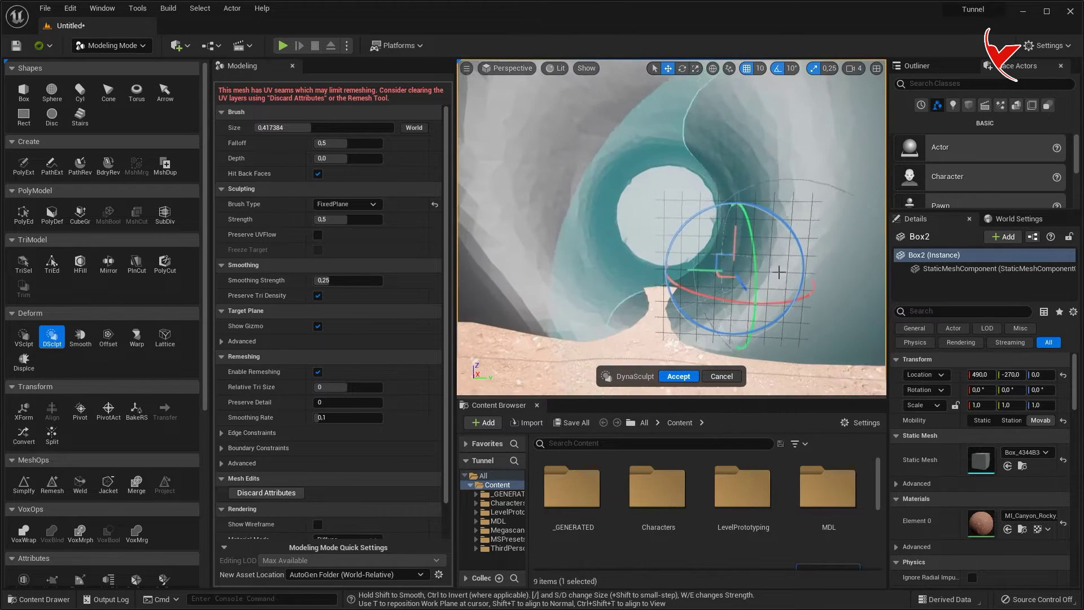
right_drag(664, 212, 667, 212)
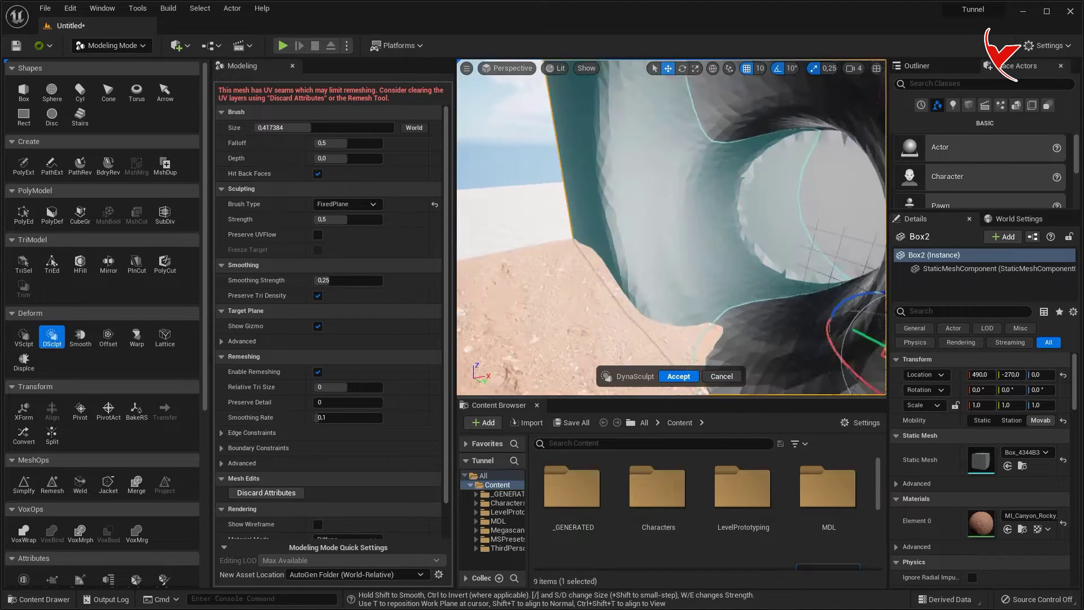
right_drag(799, 256, 799, 256)
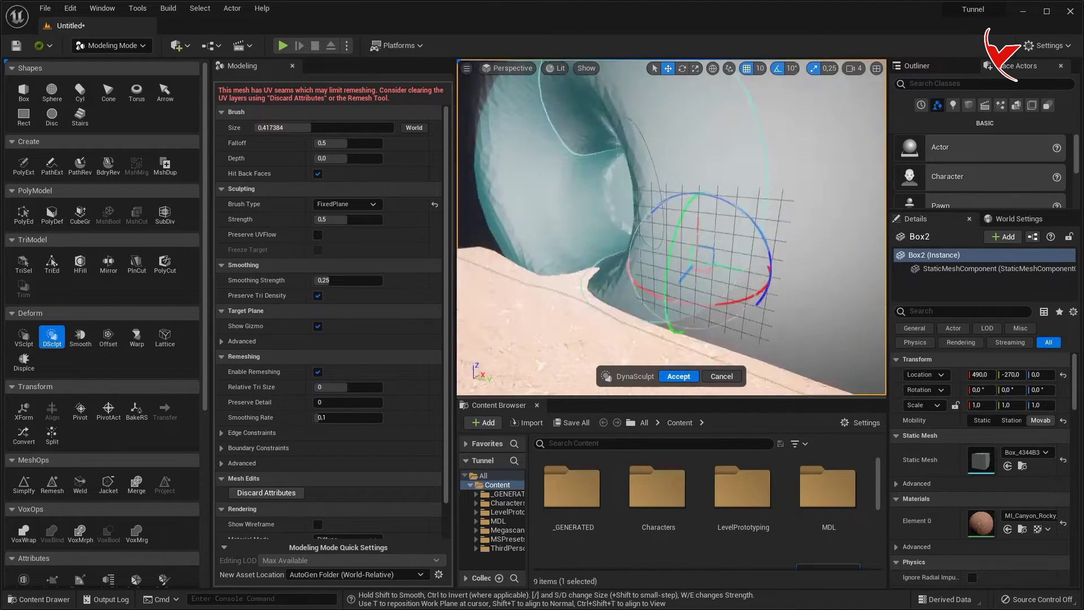
drag(799, 256, 782, 290)
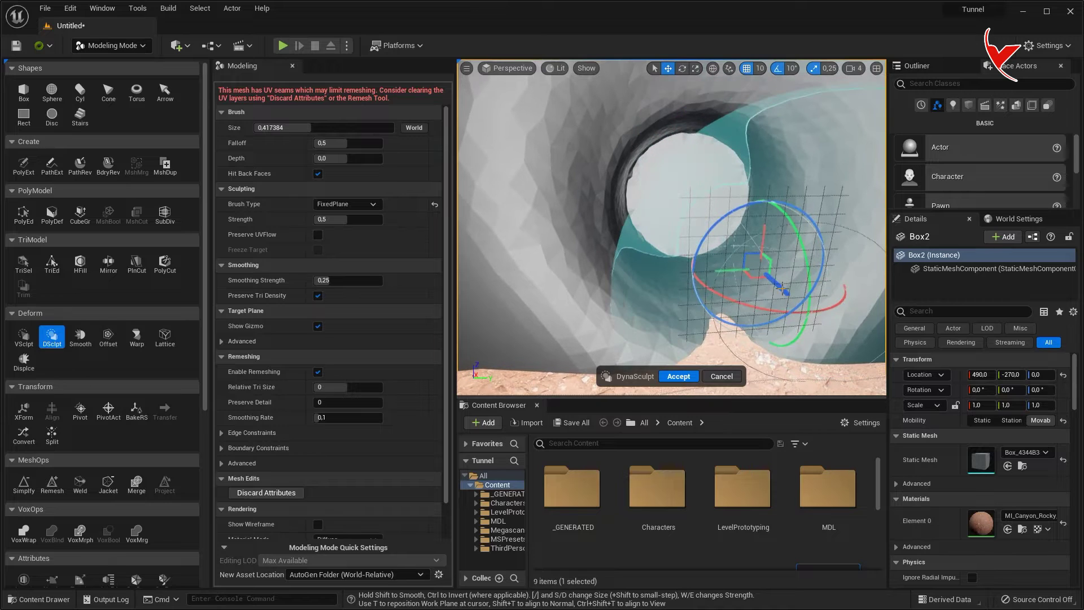
key(ctrl+z)
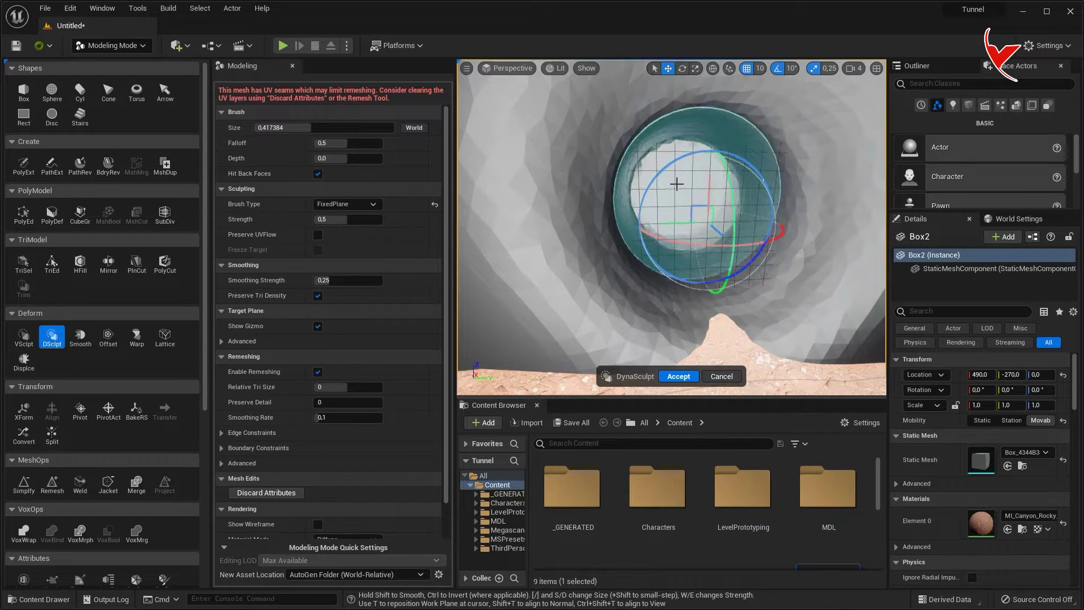
right_drag(676, 174, 676, 174)
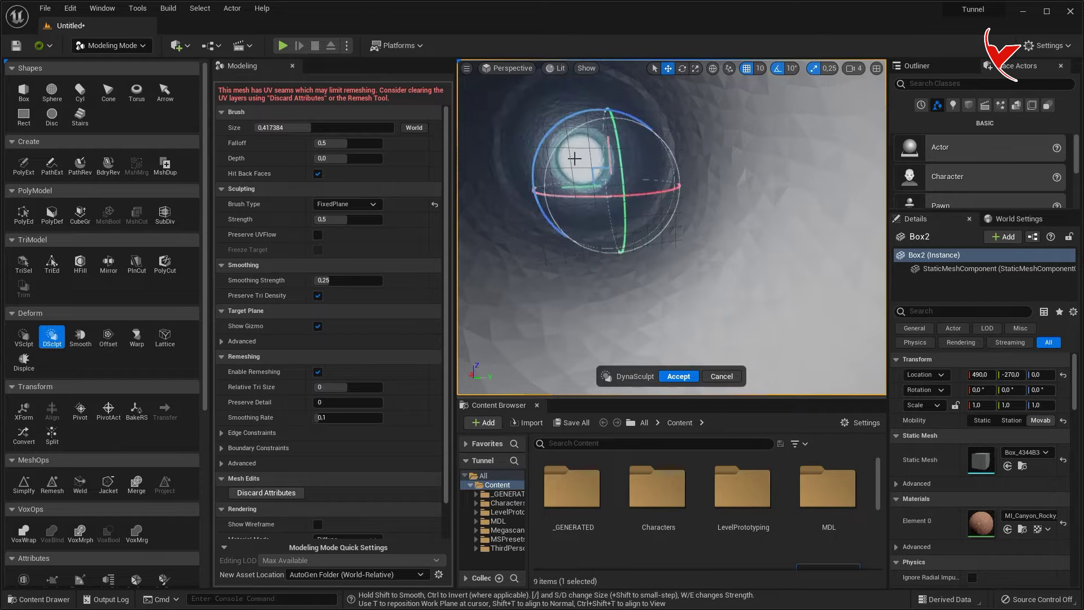
mouse_move(574, 158)
right_down()
mouse_move(695, 168)
mouse_move(646, 159)
right_up()
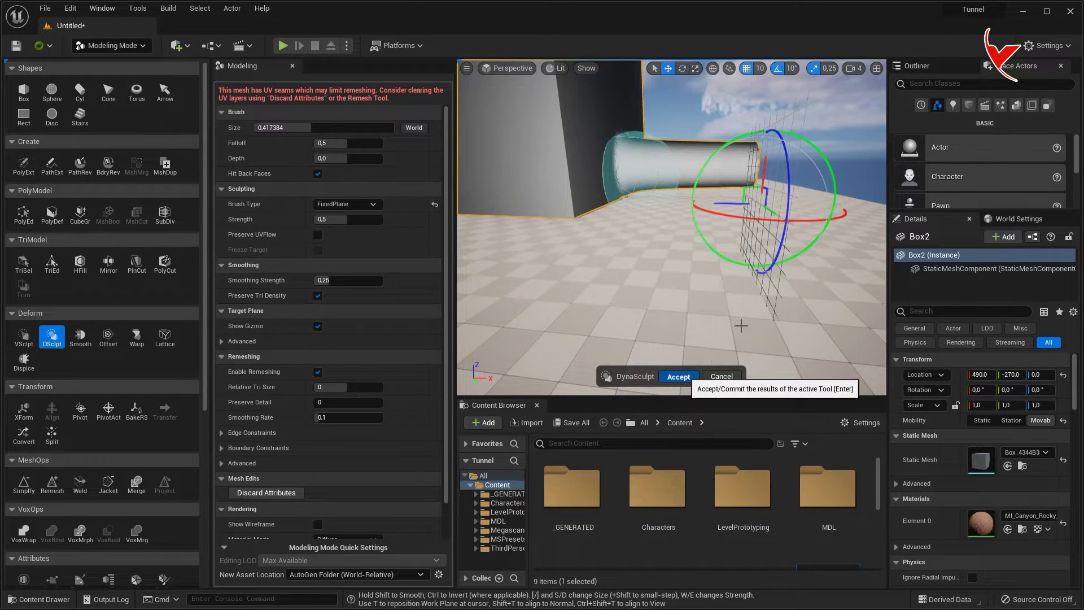
Step: Accept the sculpted tunnel and pull back to view the protruding tube and ground
click(678, 376)
right_drag(672, 226, 610, 240)
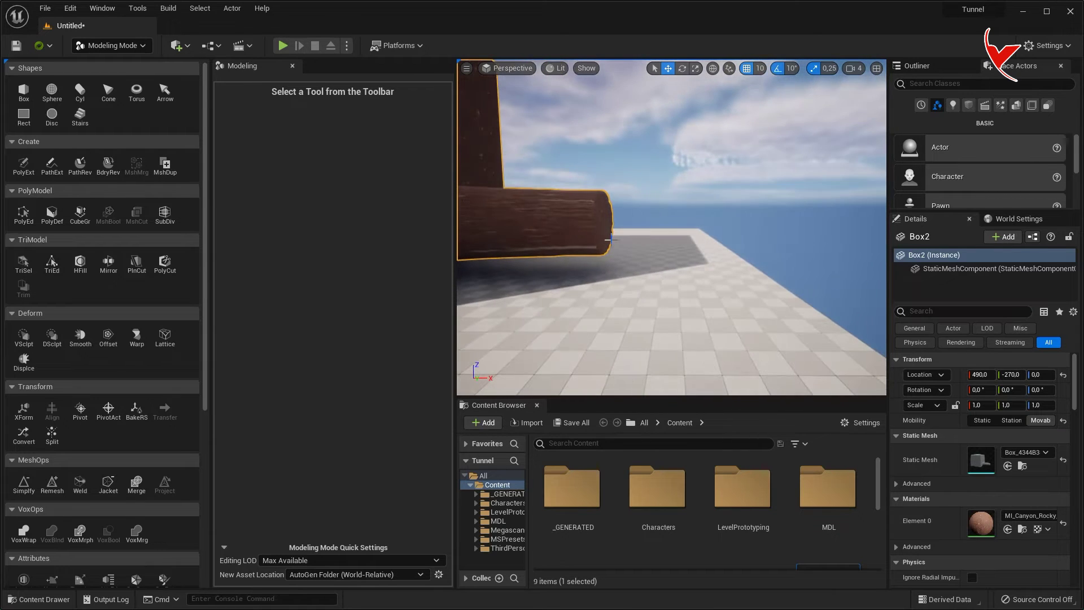
right_drag(610, 239, 611, 239)
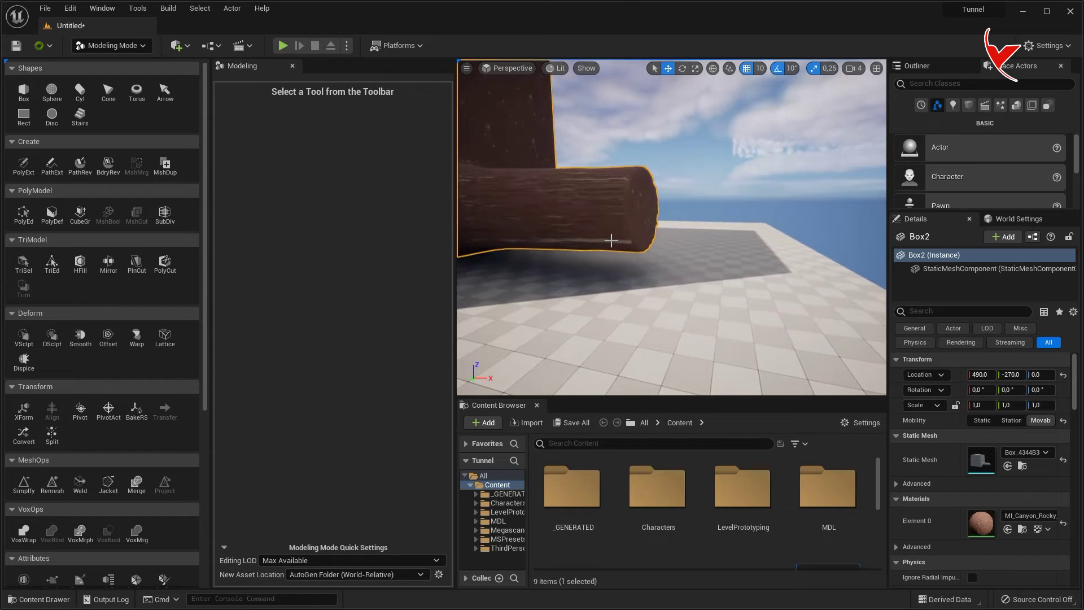
Step: Plane-cut the cube down to a thin rock wall, positioning and tilting the plane along the tube
click(148, 264)
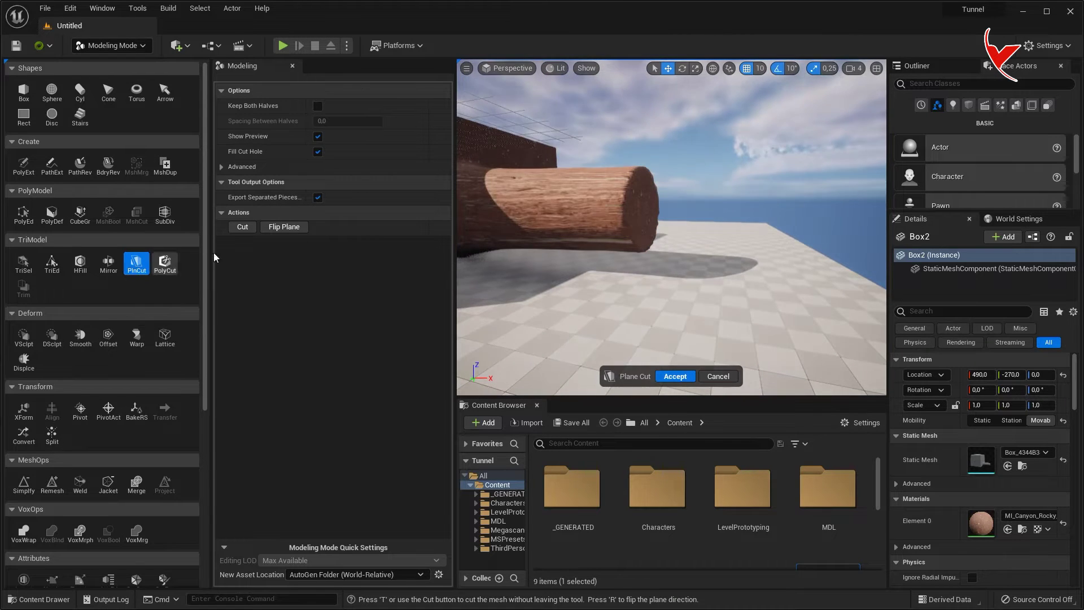
mouse_move(534, 210)
right_down()
mouse_move(595, 216)
mouse_move(637, 189)
right_up()
drag(633, 204, 789, 207)
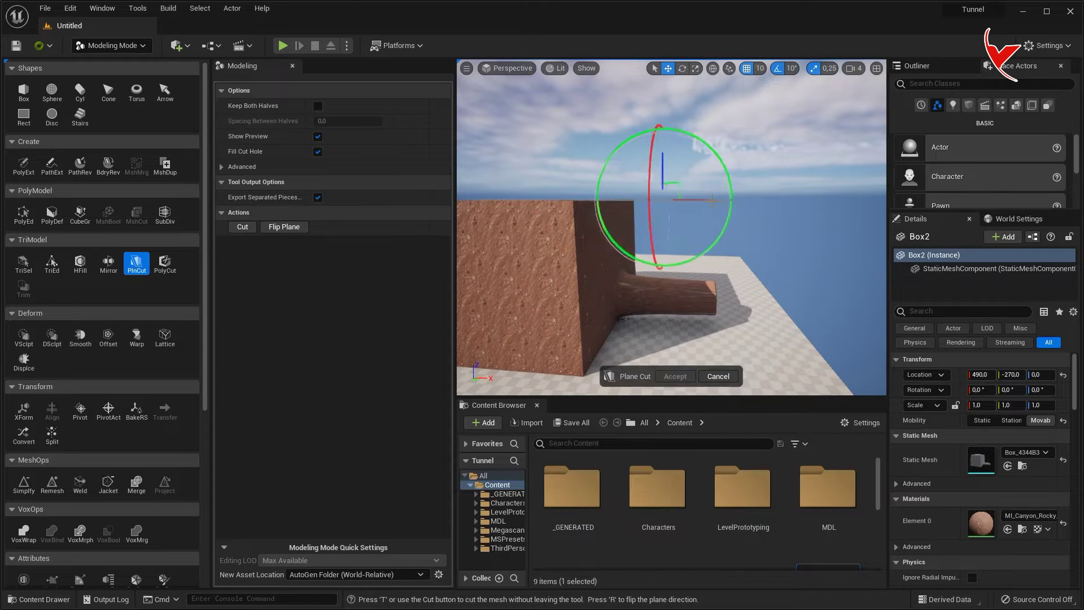
drag(789, 147, 808, 193)
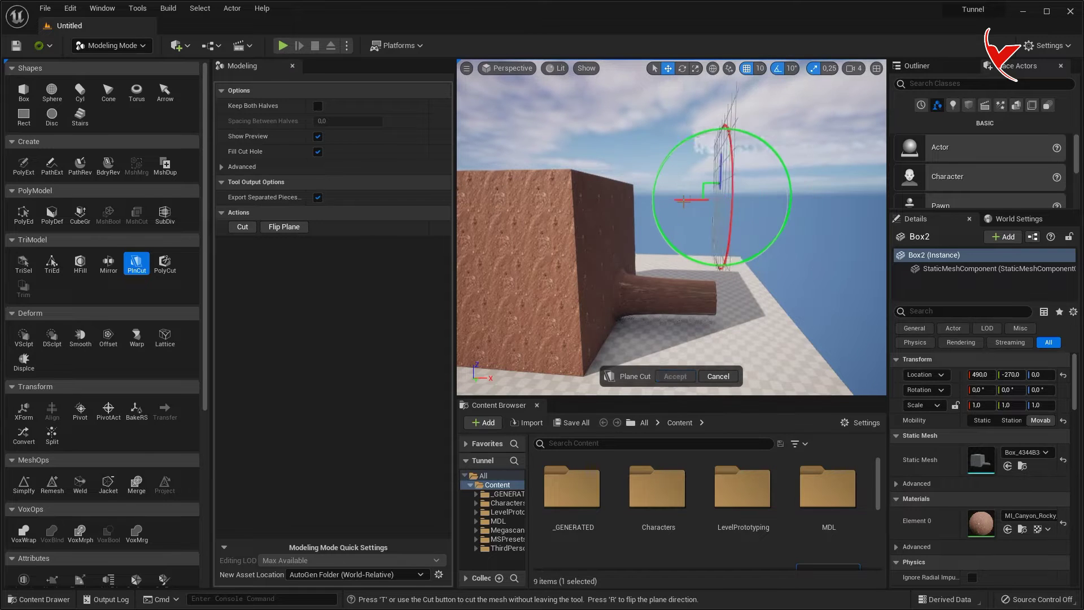
drag(661, 200, 628, 200)
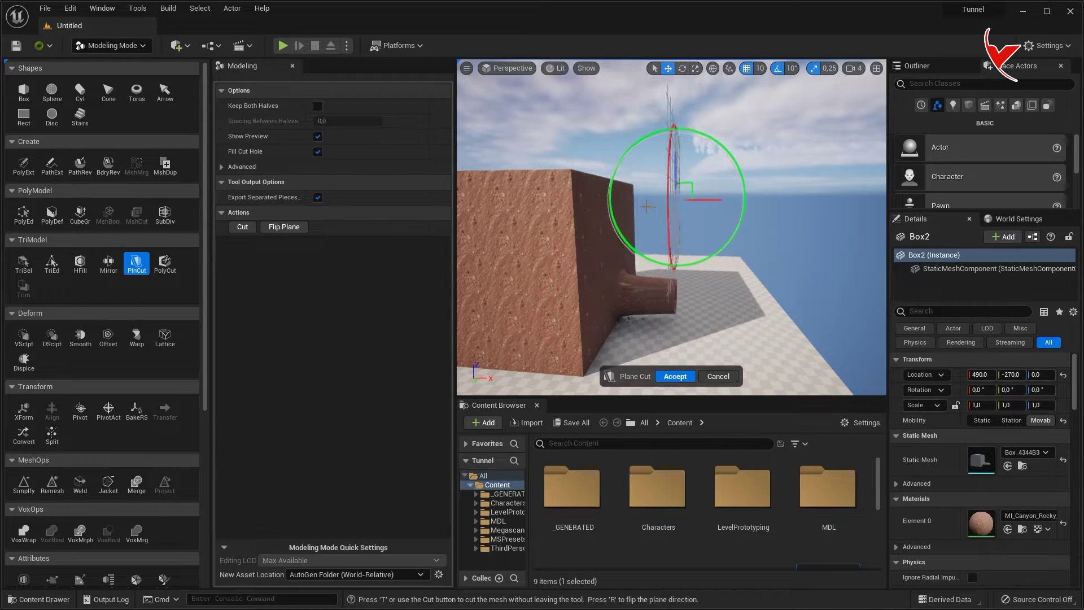
right_drag(710, 242, 710, 241)
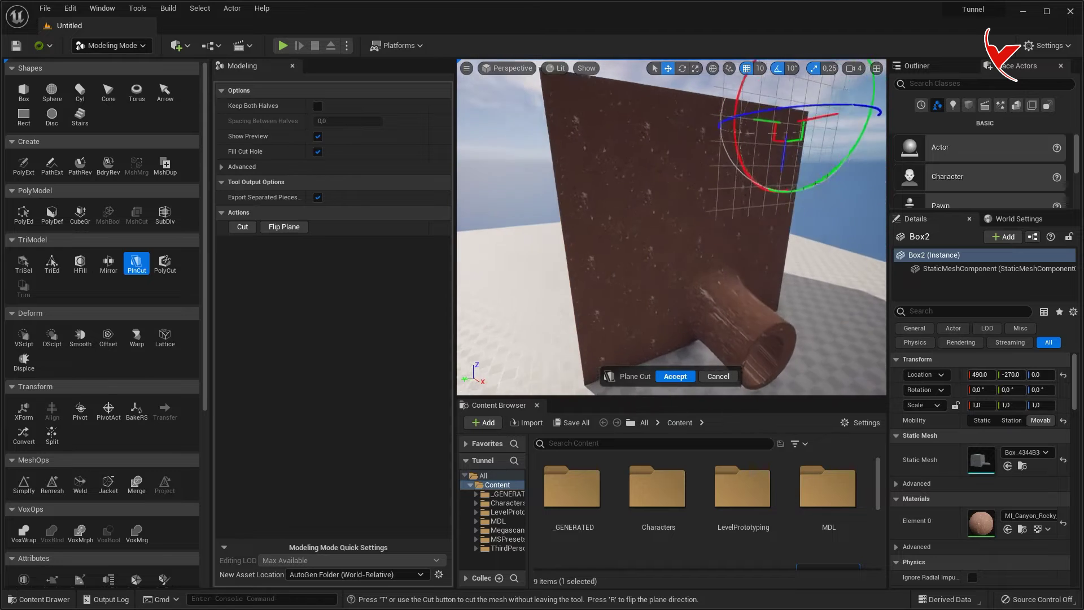
right_drag(710, 242, 709, 188)
mouse_move(710, 195)
mouse_down()
mouse_move(773, 255)
mouse_move(747, 250)
mouse_up()
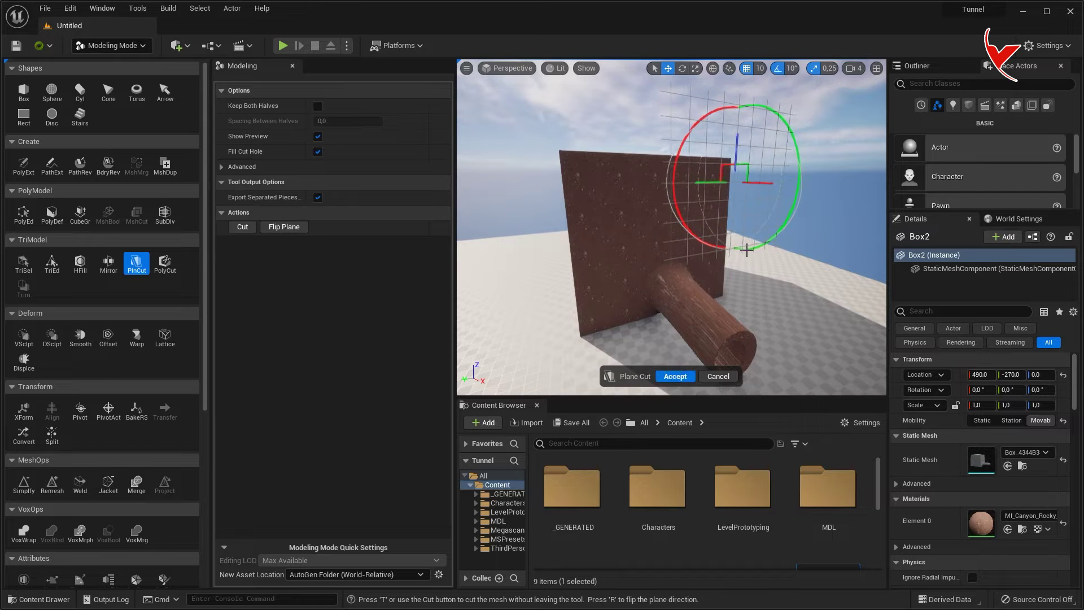
click(675, 376)
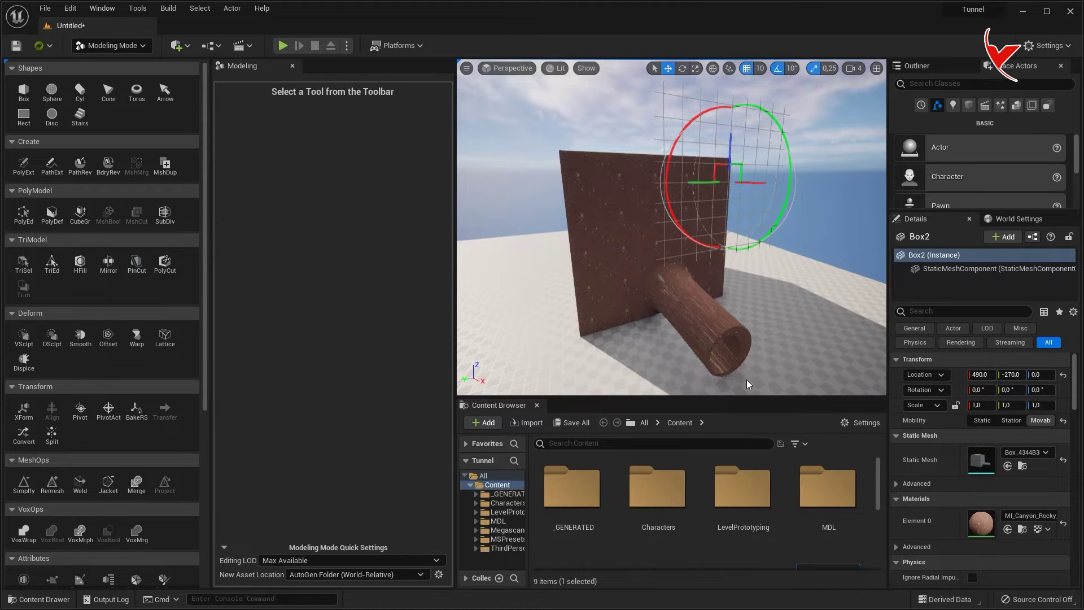
right_drag(595, 290, 595, 290)
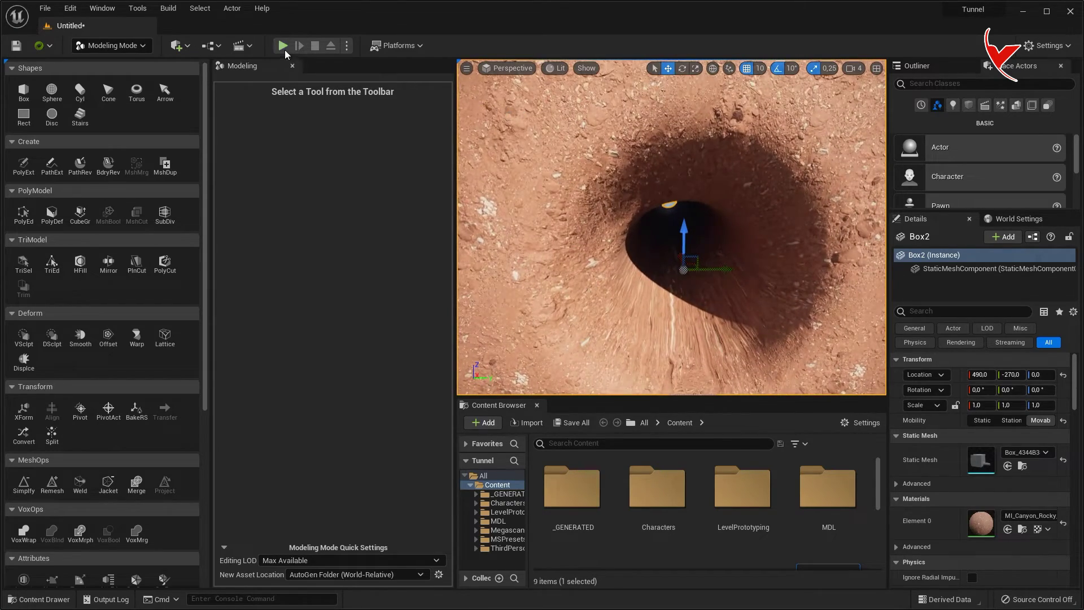
click(285, 49)
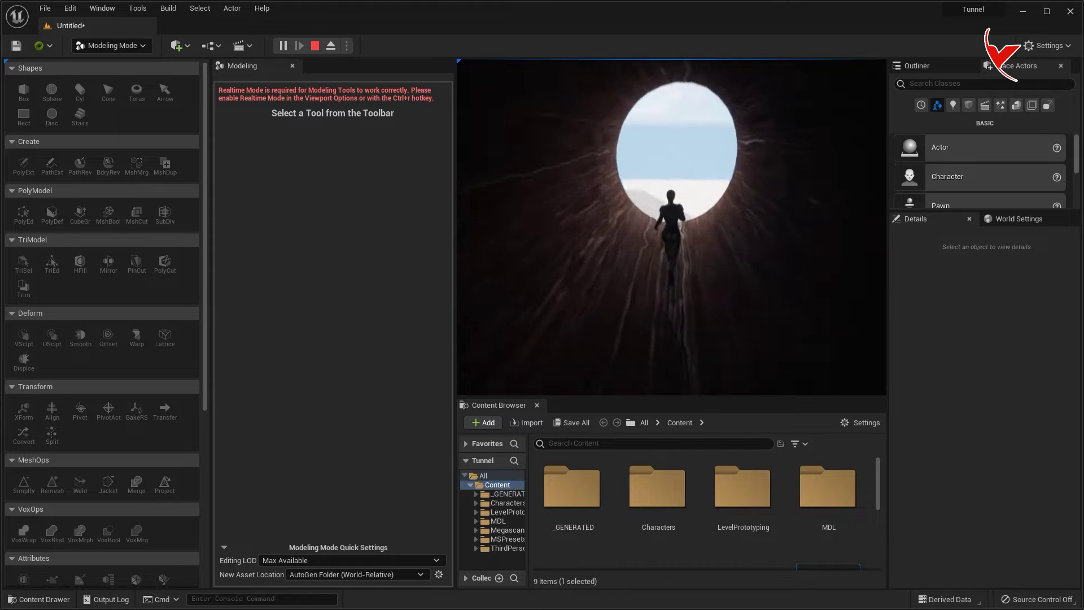
key(Escape)
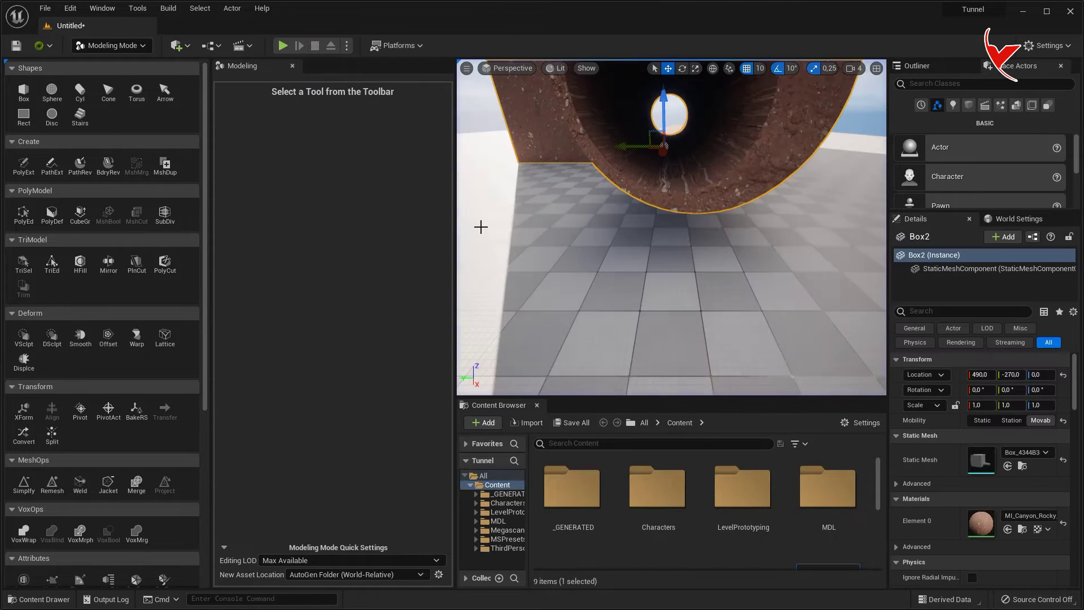
Step: Select the wall mesh Box2 and switch to DynaSculpt
drag(481, 227, 464, 238)
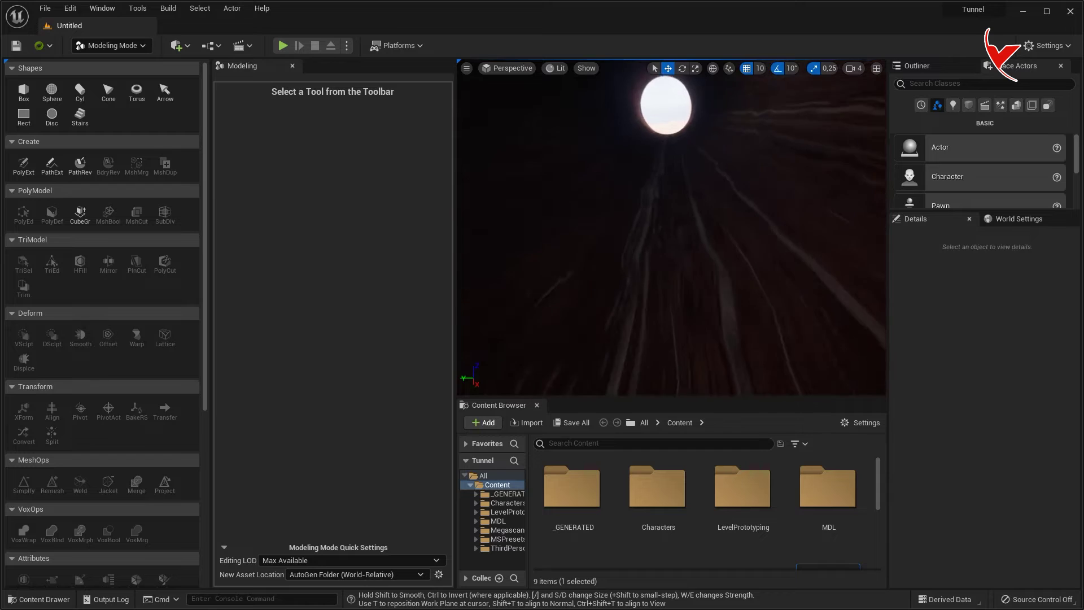
click(745, 101)
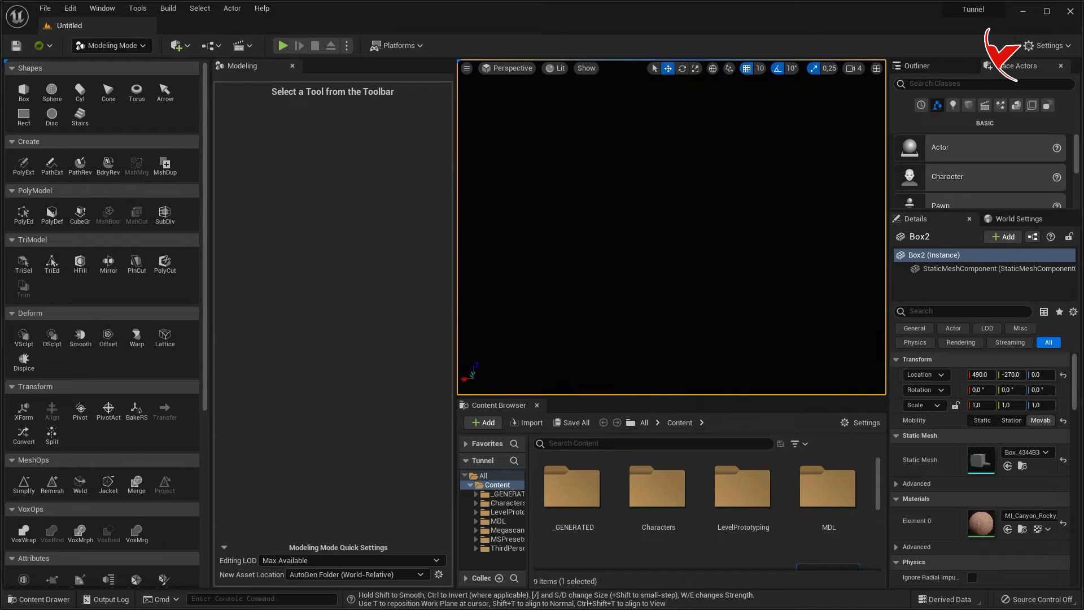
click(52, 337)
right_drag(666, 193, 666, 195)
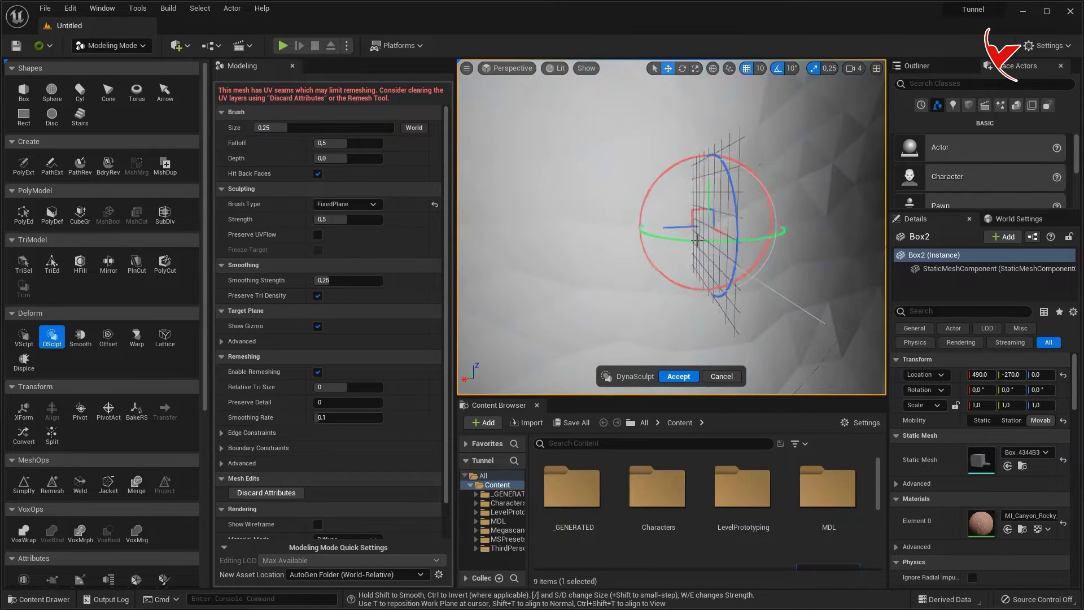
Step: Sculpt the blob at the tunnel end into a smaller rounded rock lip and accept
scroll(640, 192, down, 4)
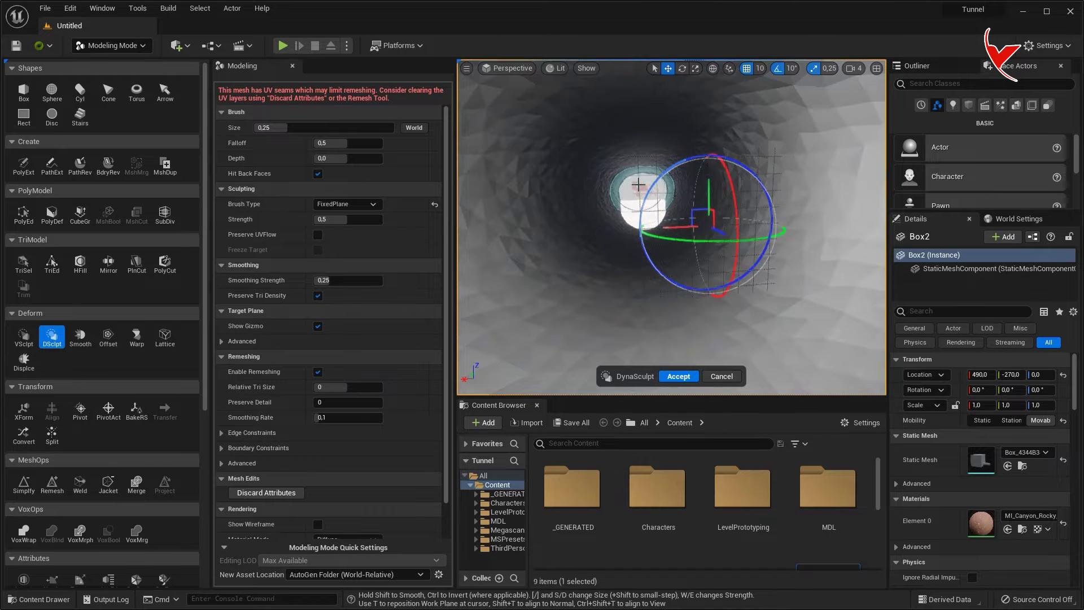
right_drag(637, 184, 637, 184)
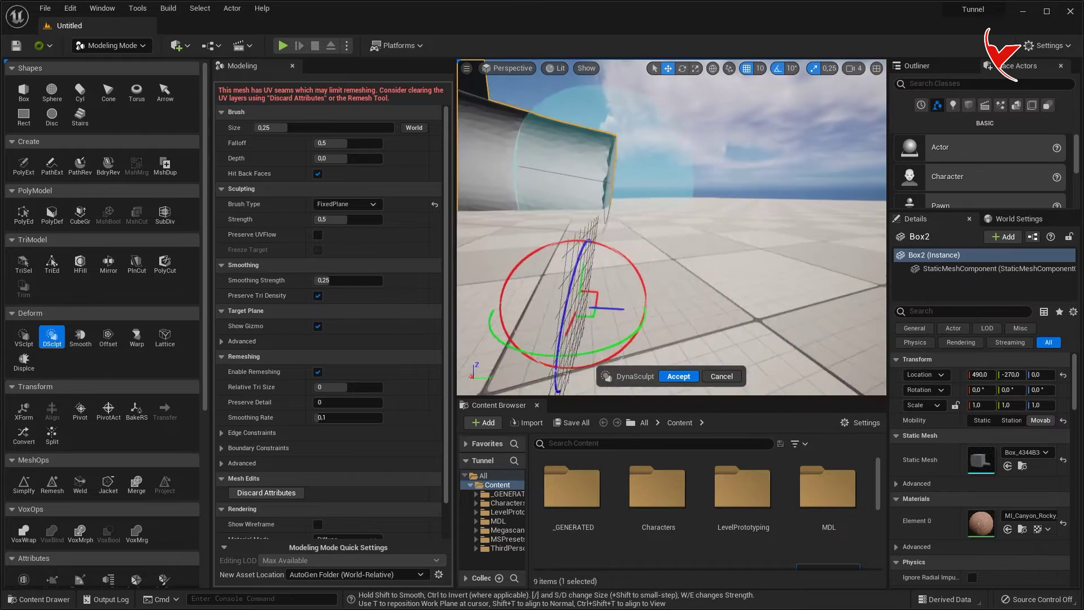
right_drag(740, 248, 740, 247)
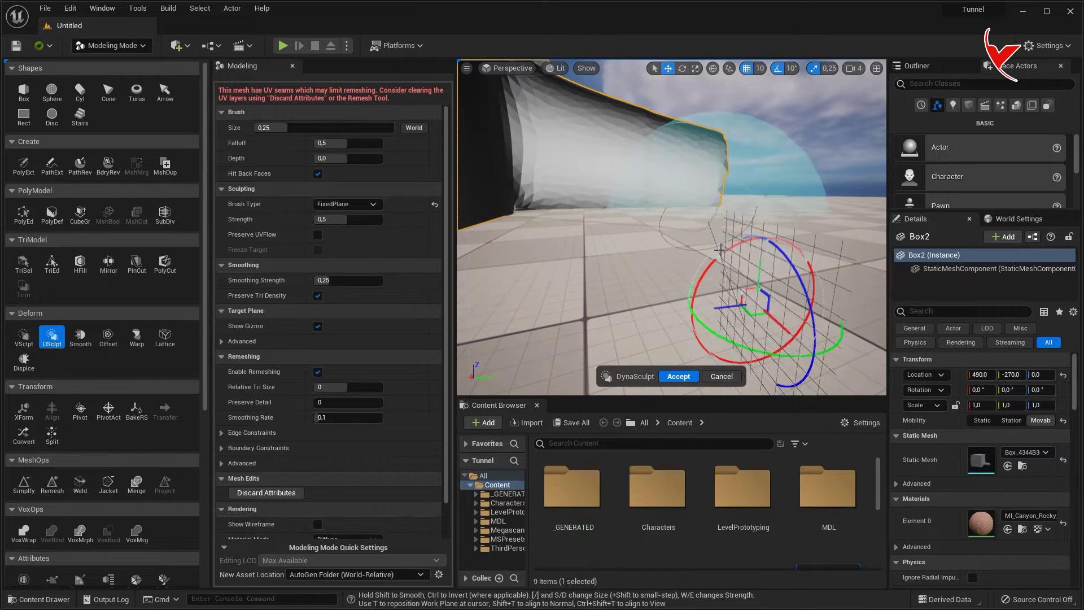
right_drag(592, 181, 592, 181)
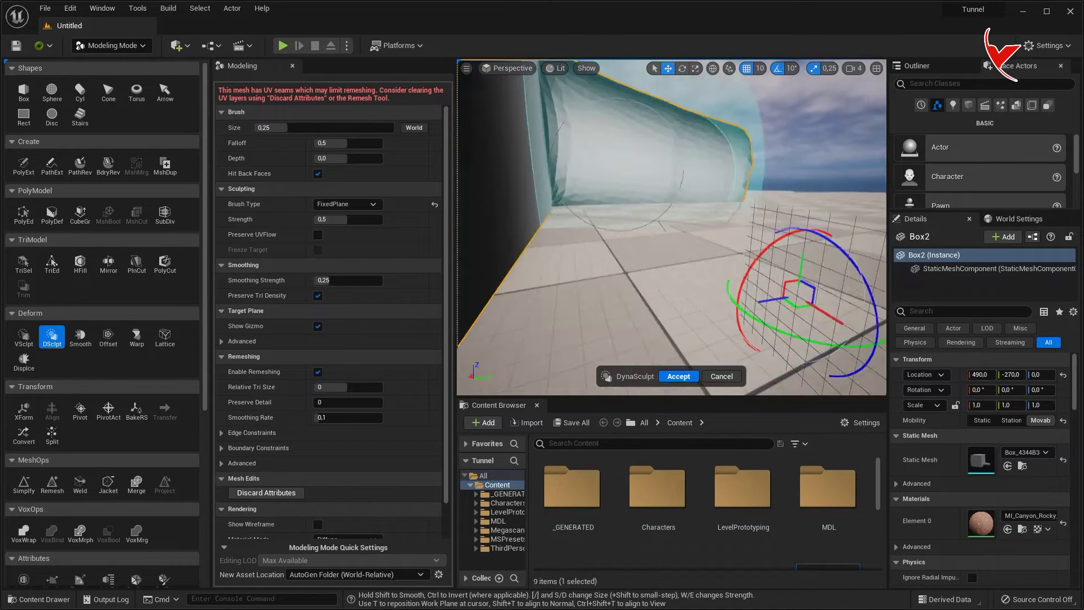
drag(593, 181, 663, 212)
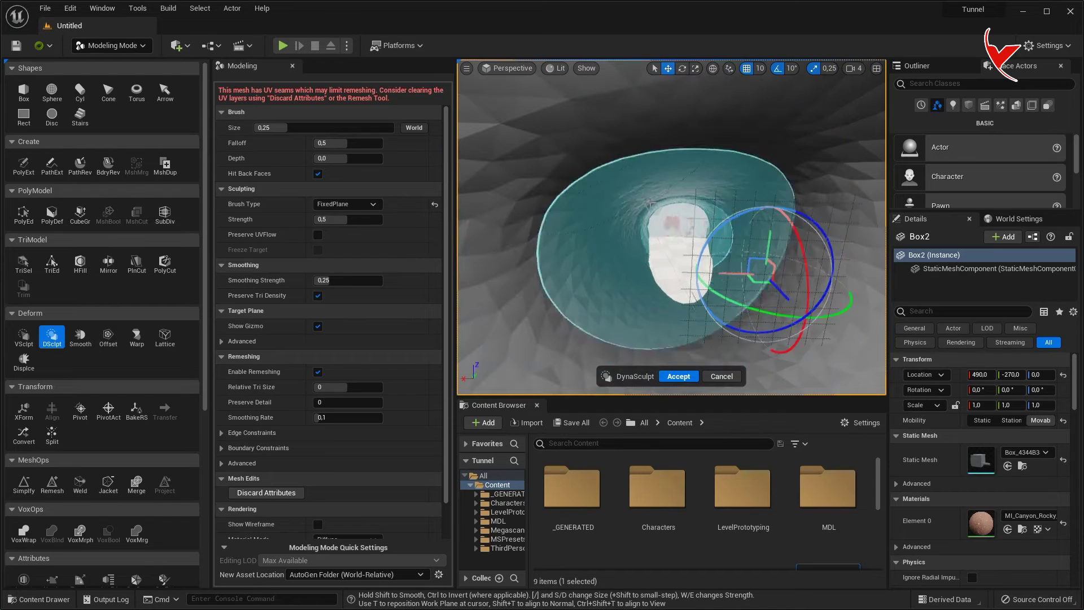
right_drag(670, 207, 669, 207)
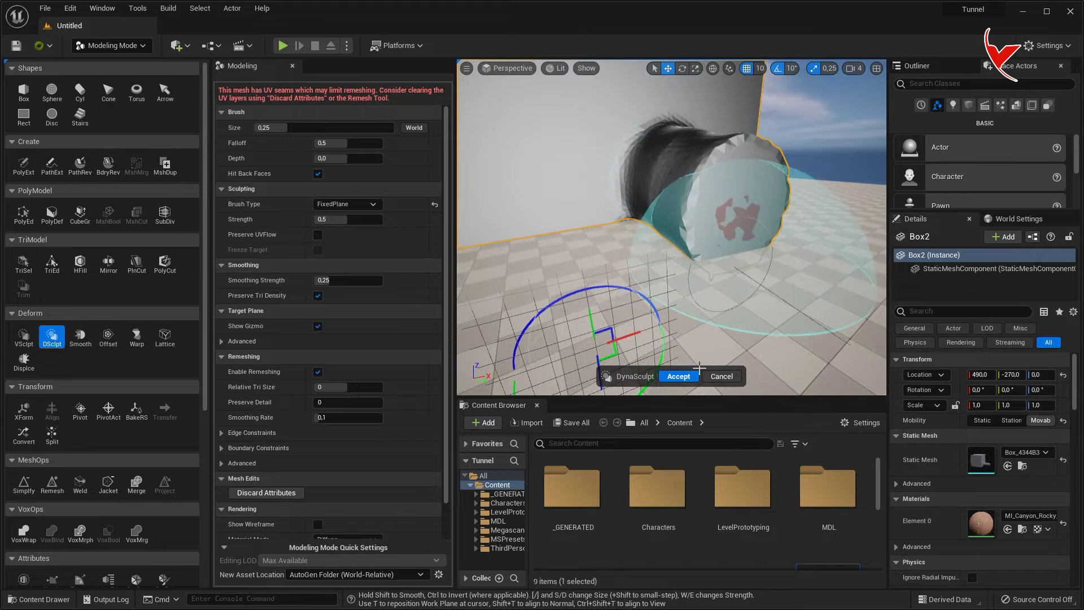
click(682, 376)
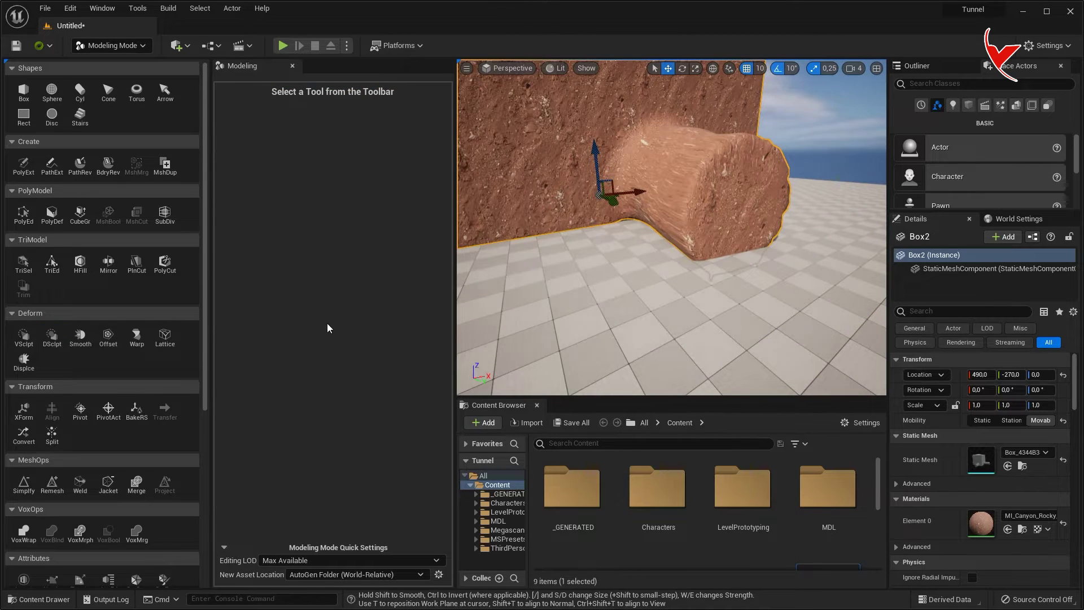
Step: Plane-cut the tube flush with the wall face for a round tunnel mouth, then select slab Box3
click(132, 266)
right_drag(593, 226, 763, 118)
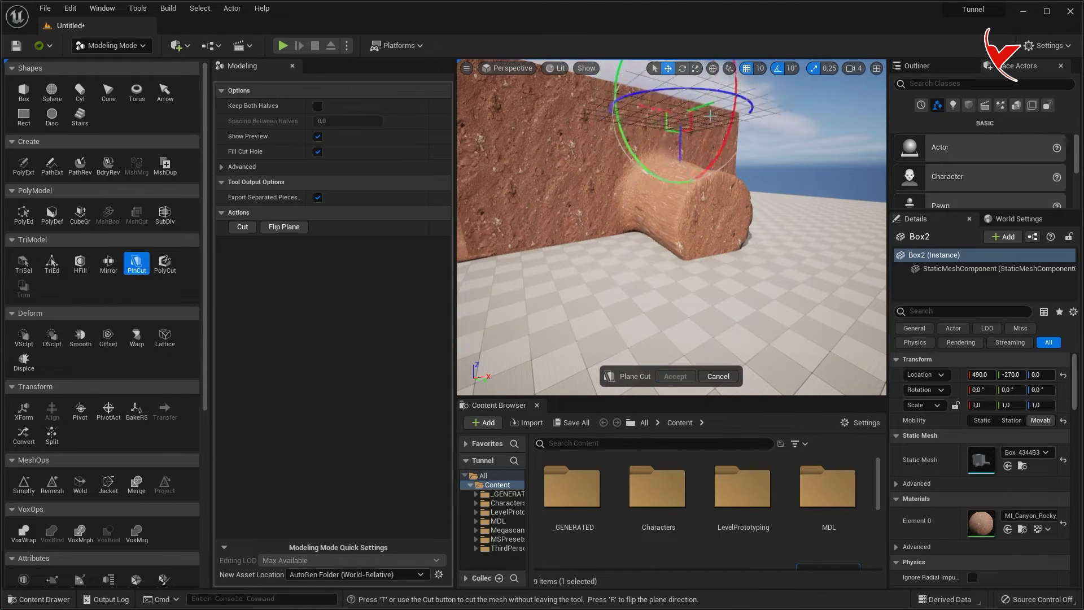
key(t)
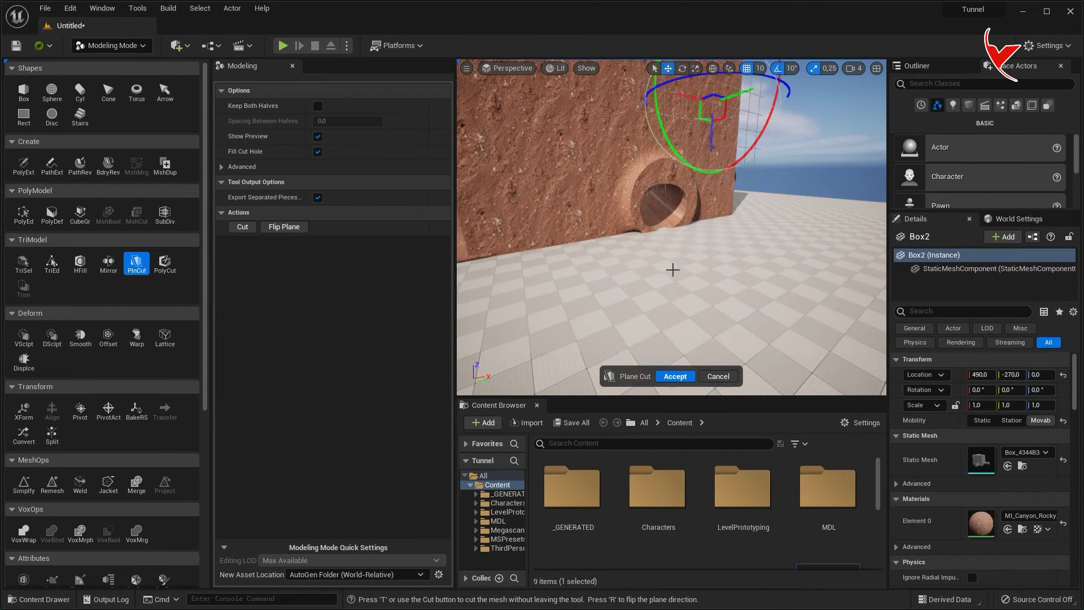
mouse_move(682, 210)
right_down()
mouse_move(685, 160)
mouse_move(705, 174)
mouse_move(693, 173)
right_up()
click(675, 376)
mouse_move(762, 247)
right_down()
mouse_move(734, 237)
mouse_move(533, 266)
right_up()
click(534, 266)
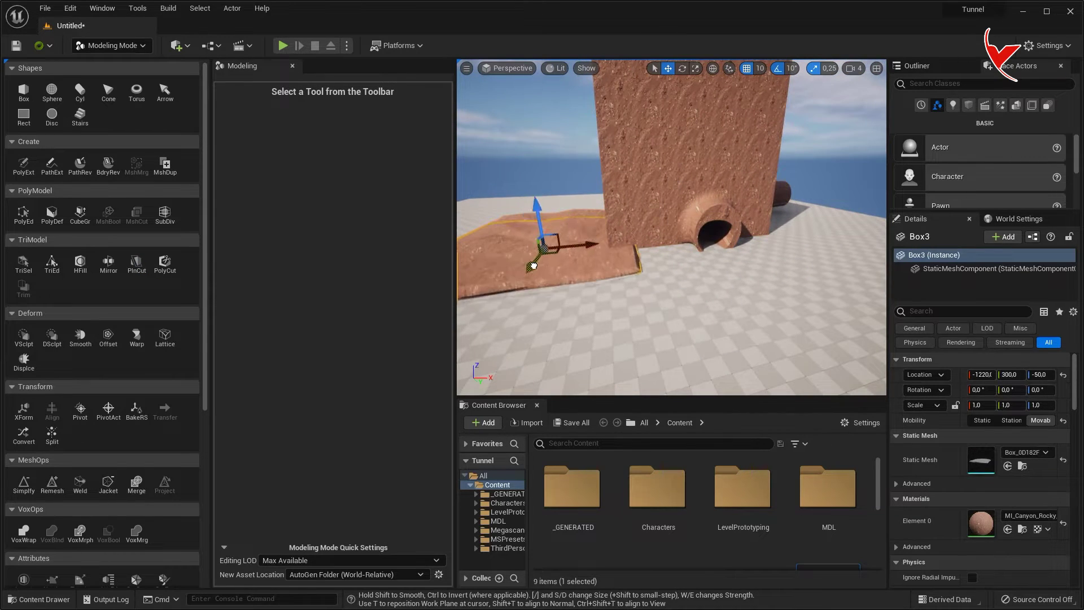
Step: Duplicate ground slabs around the wall, with Box12 and Box9 at Z −20, then start Play
mouse_move(534, 266)
alt+mouse_down()
mouse_move(713, 253)
mouse_move(795, 231)
alt+mouse_up()
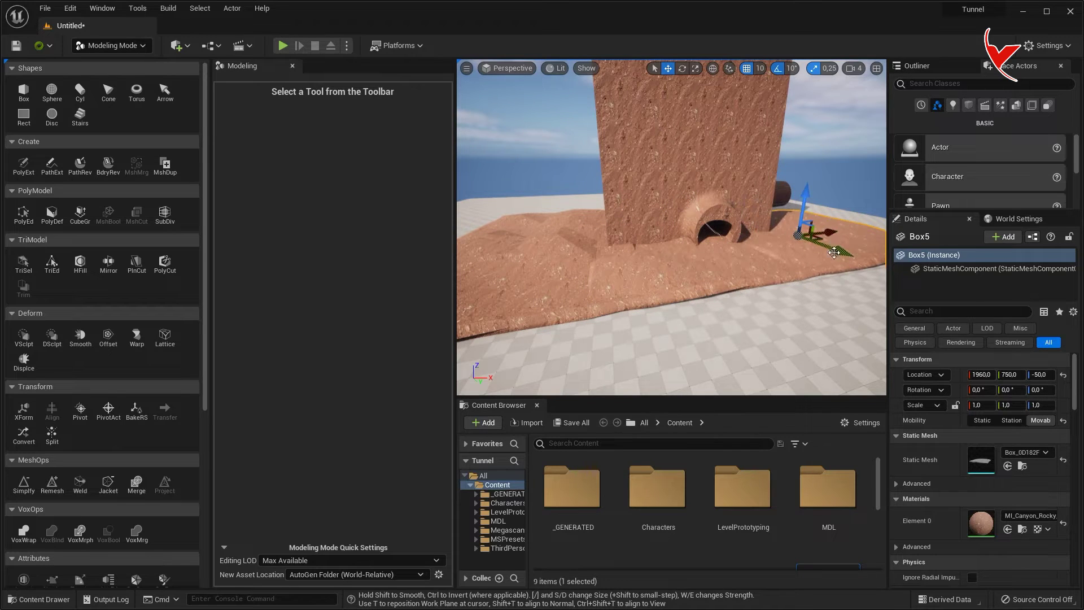
alt+drag(787, 215, 838, 238)
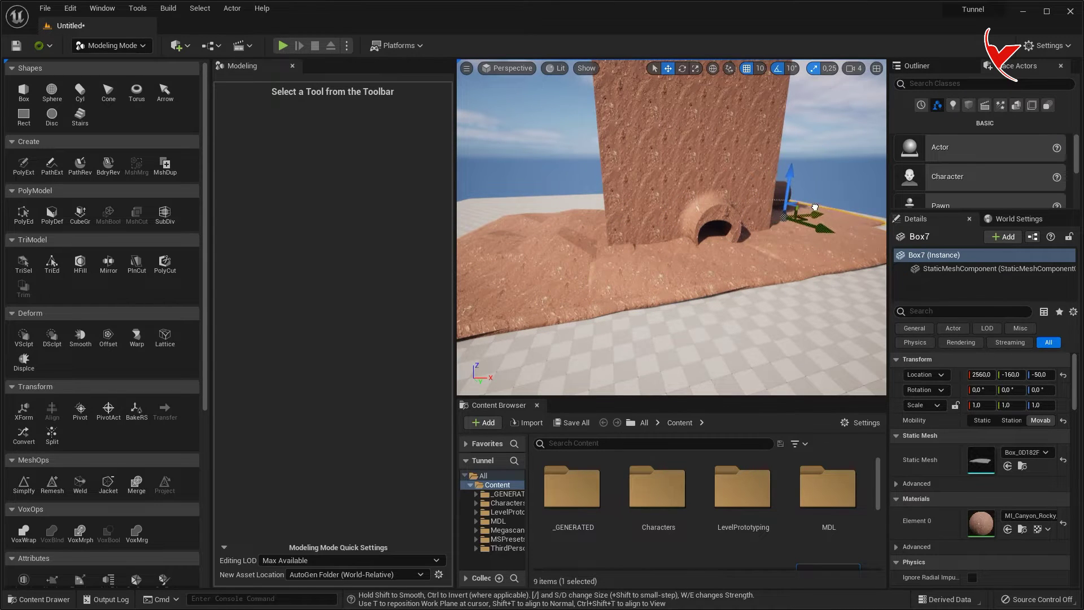
mouse_move(677, 270)
right_down()
mouse_move(649, 277)
mouse_move(705, 276)
right_up()
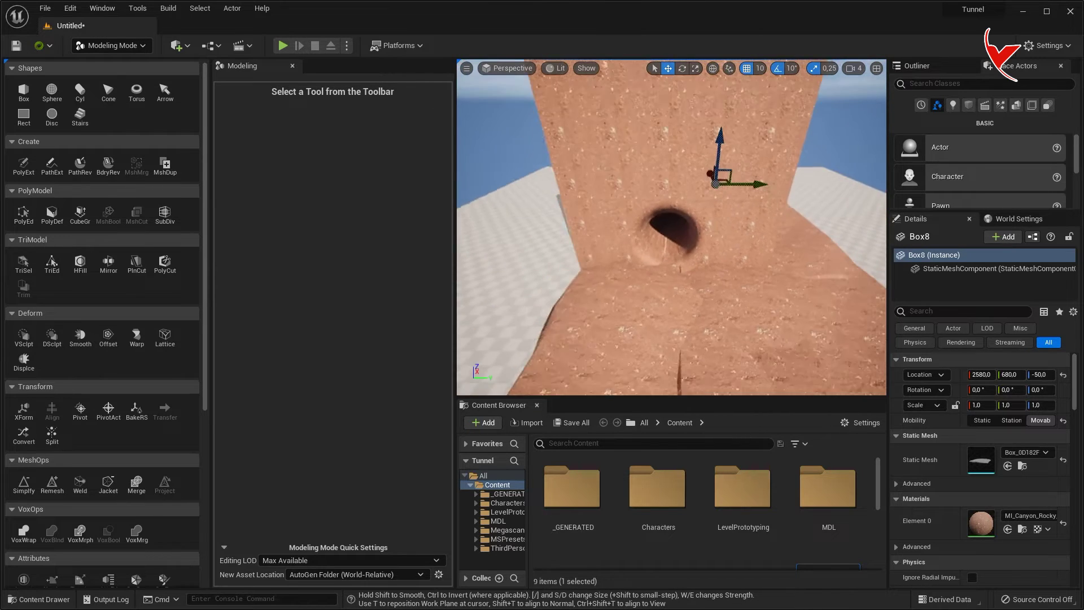
click(706, 275)
mouse_move(755, 275)
alt+mouse_down()
mouse_move(657, 291)
mouse_move(621, 220)
mouse_move(617, 232)
mouse_move(627, 203)
alt+mouse_up()
click(811, 263)
alt+drag(830, 264, 796, 275)
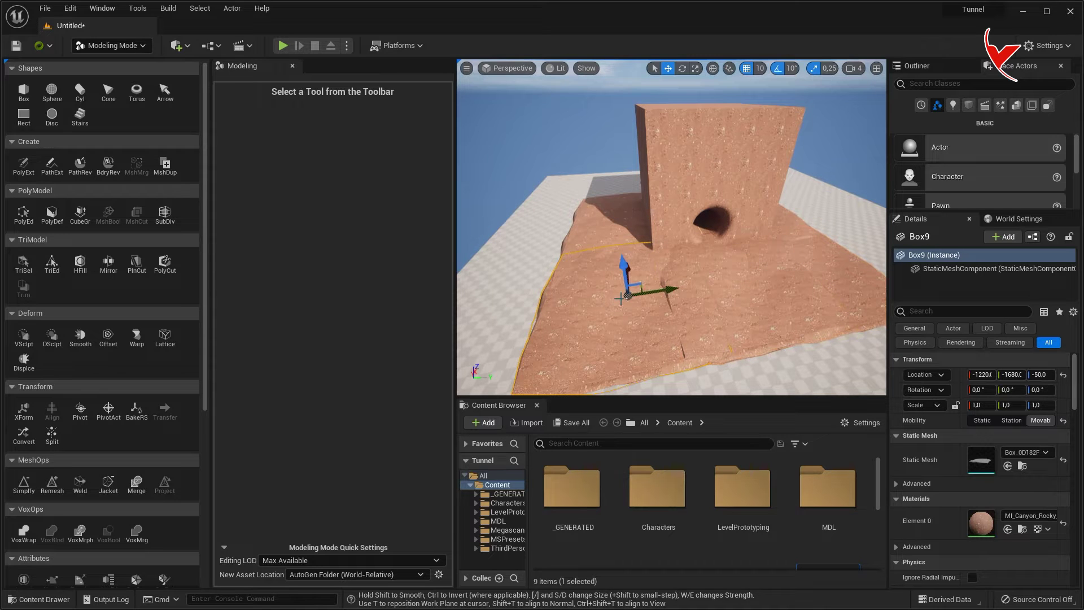
right_drag(726, 254, 726, 254)
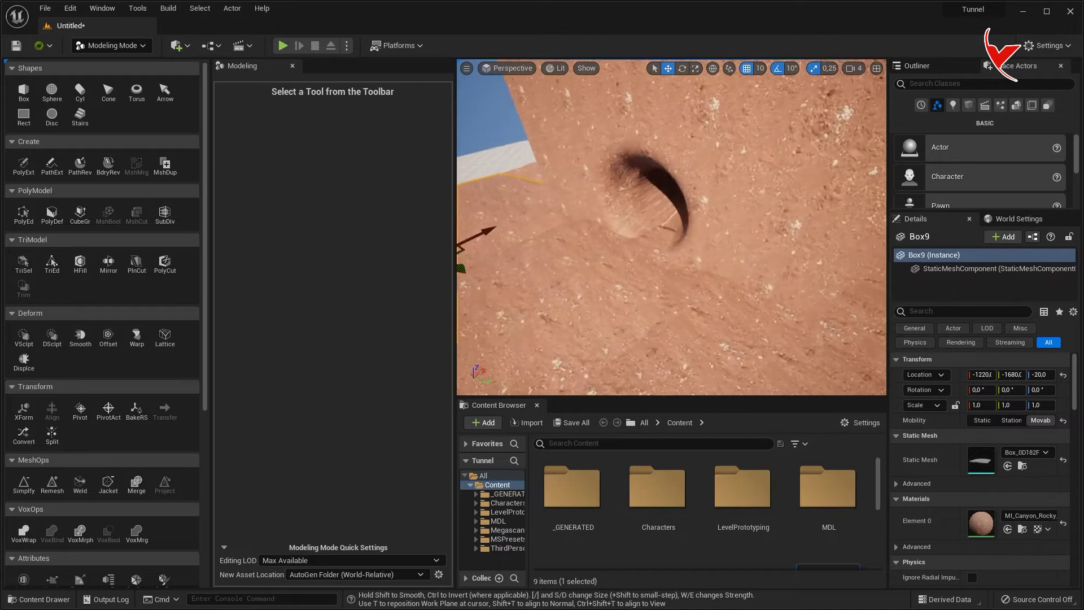
click(282, 45)
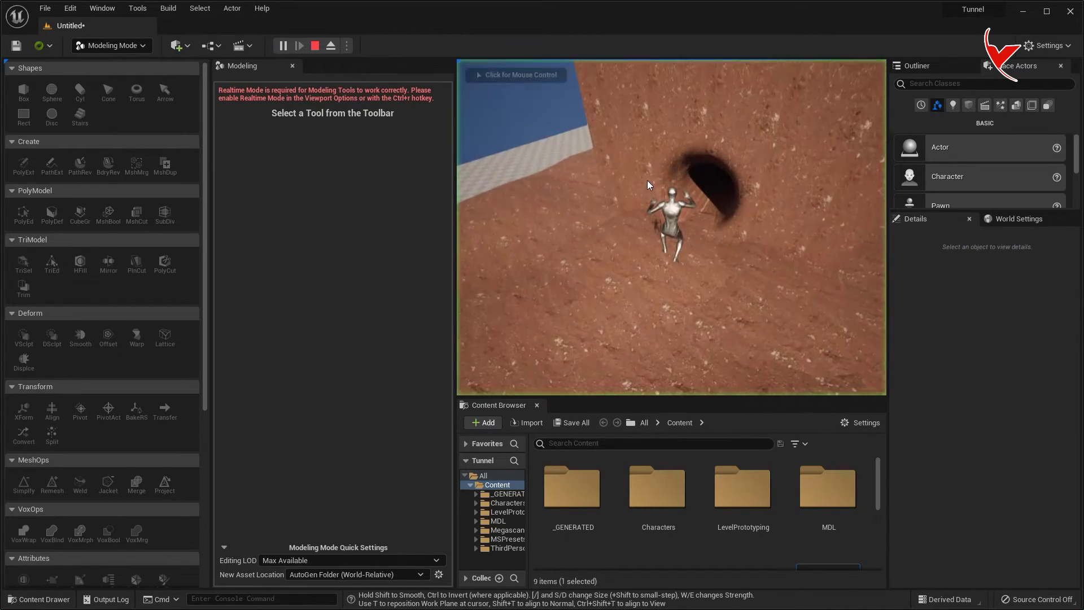
Step: Run the character through the tunnel and around the wall, then stop the play test
key(w)
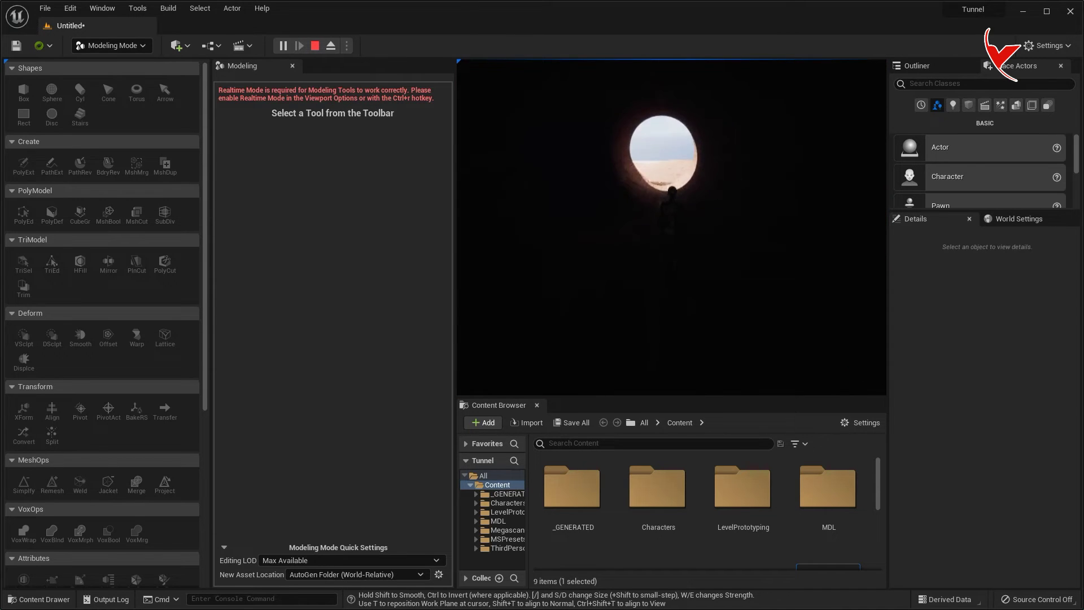
key(Escape)
Step: Fly out of the tunnel, select wall mesh Box2, and scroll the Modeling toolbar to Attributes
right_drag(672, 225, 672, 226)
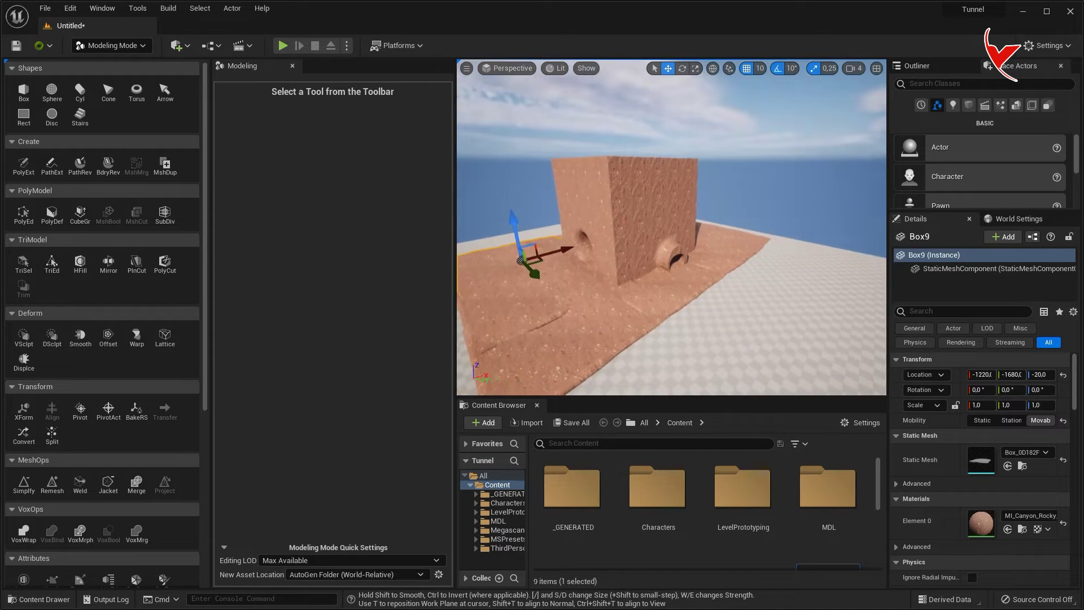
right_drag(530, 140, 530, 140)
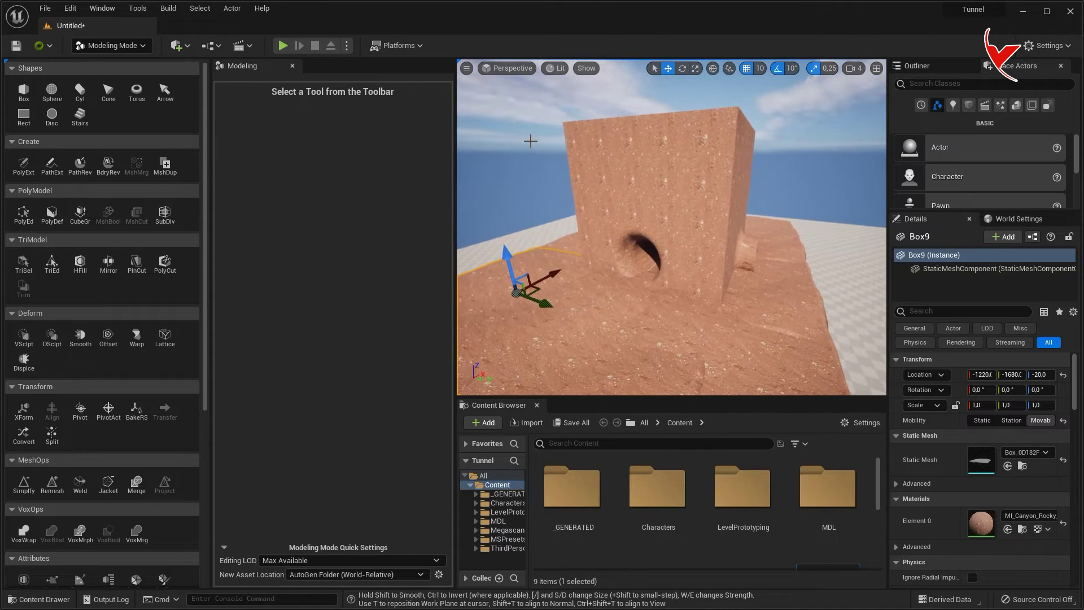
click(664, 187)
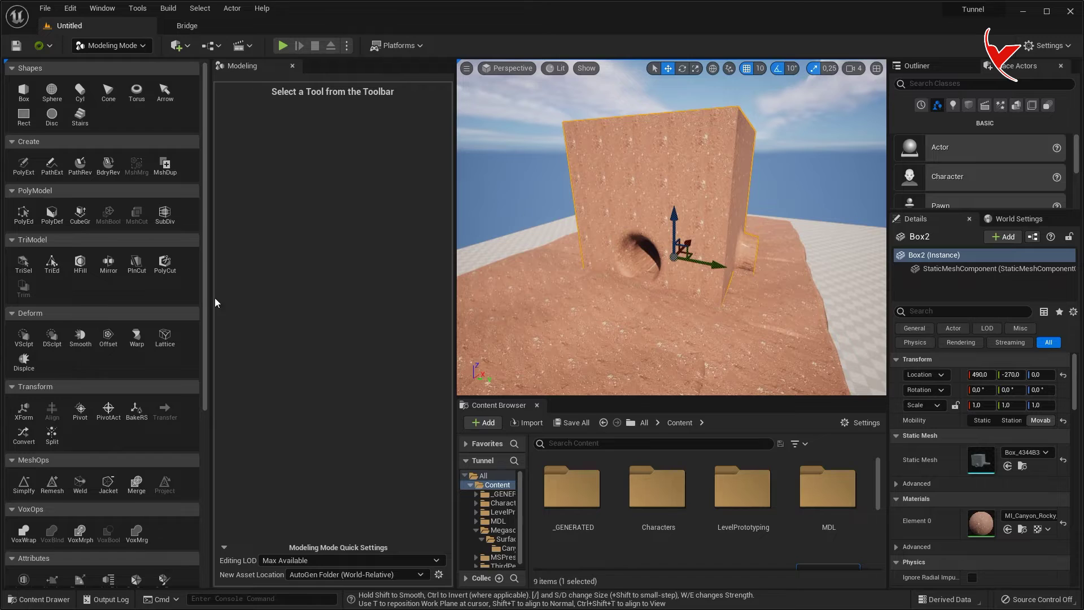
drag(215, 299, 214, 469)
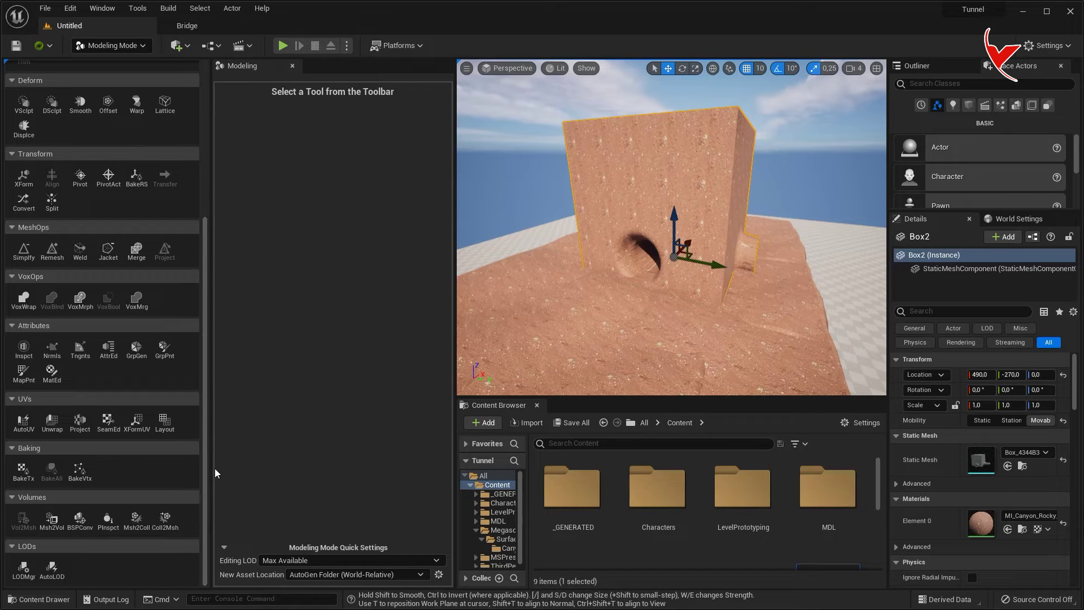
Step: In MatEd on Box2, add material slot Index [1] and set it as Active Material
click(51, 373)
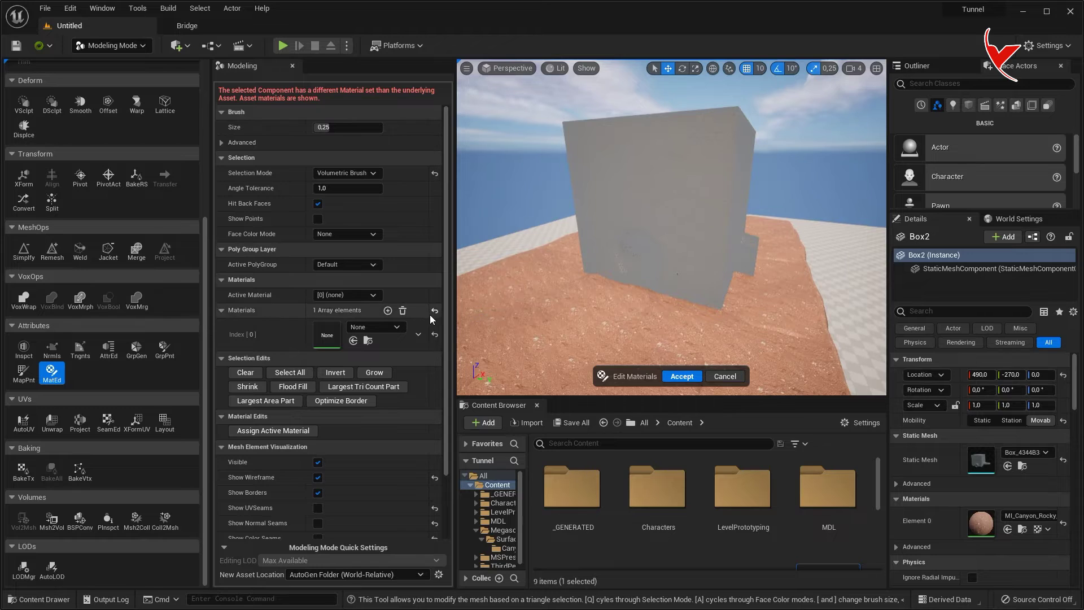
scroll(376, 339, down, 1)
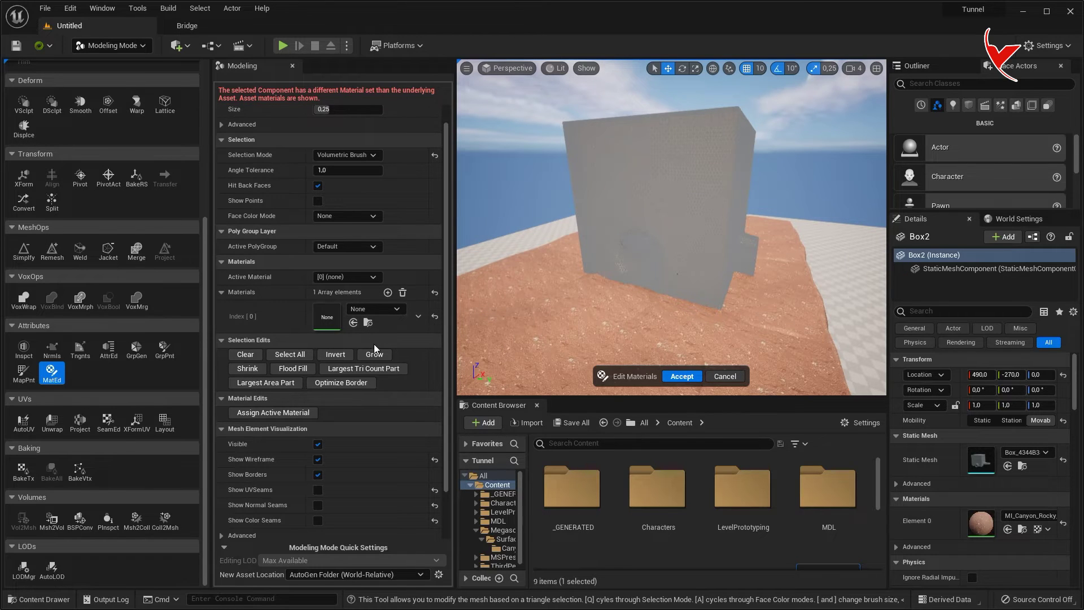
scroll(376, 347, down, 1)
click(389, 275)
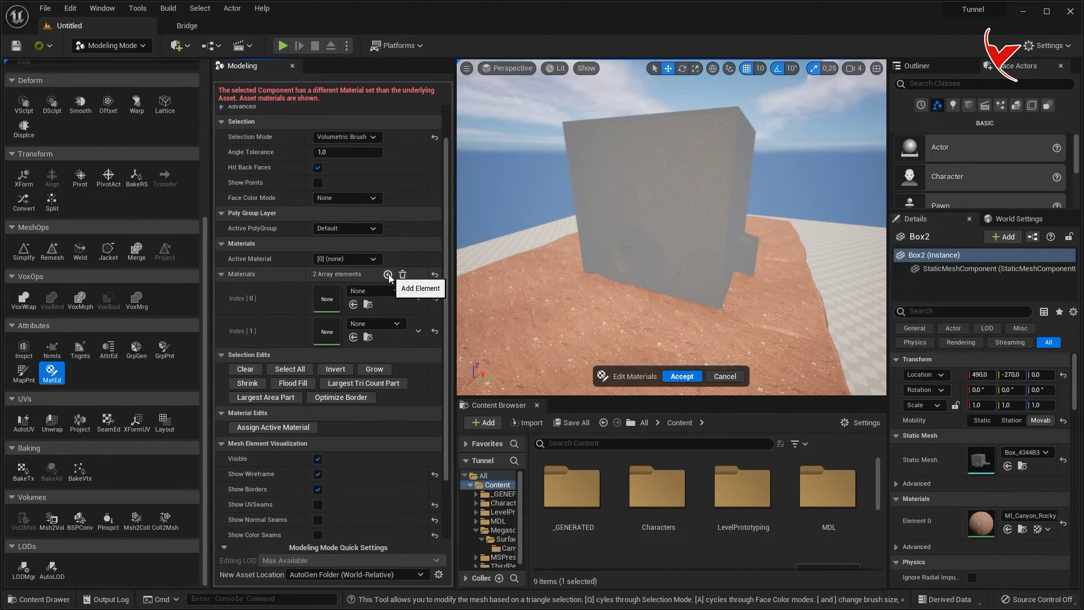
click(341, 259)
click(339, 282)
Step: Set Selection Mode to Angle Filtered and select the wall's upper and front face triangles
scroll(576, 249, up, 2)
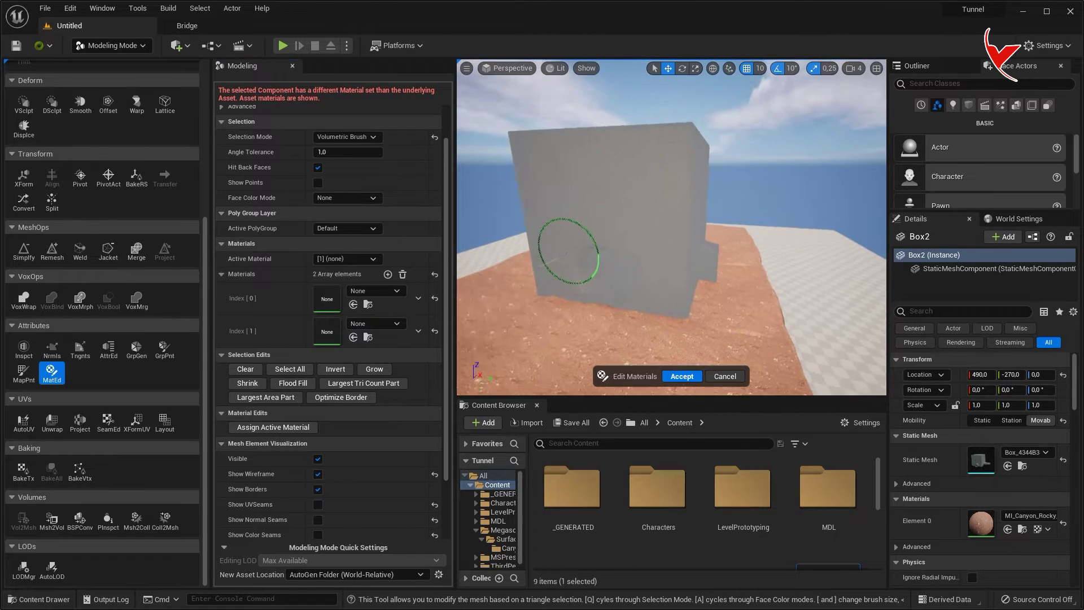
scroll(582, 249, up, 2)
scroll(655, 274, up, 2)
click(347, 137)
click(351, 161)
click(347, 137)
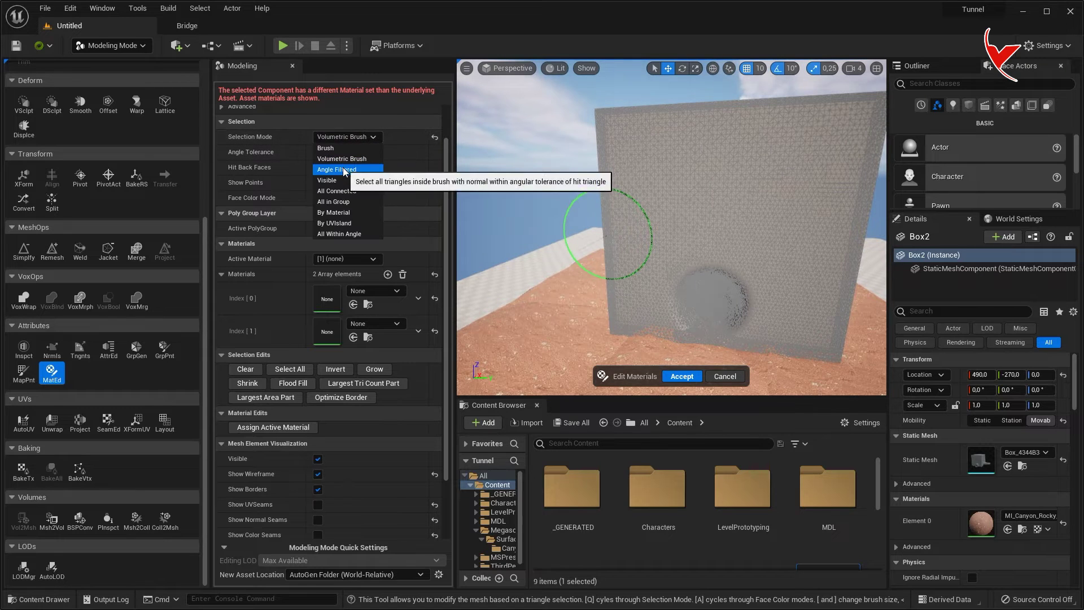
click(339, 168)
mouse_move(649, 150)
mouse_down()
mouse_move(810, 146)
mouse_move(814, 314)
mouse_up()
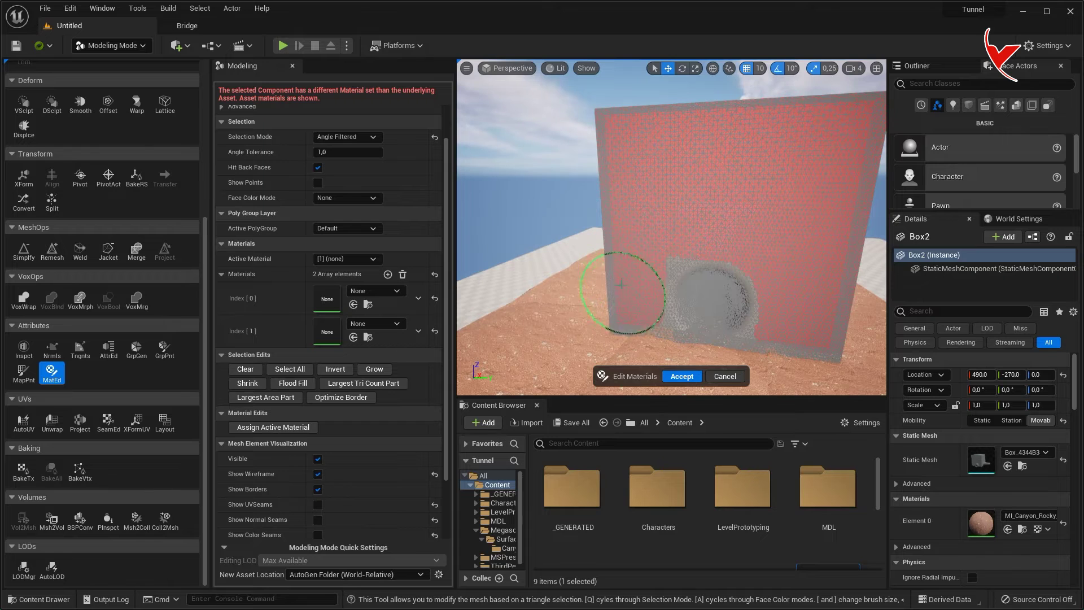
Step: Add the top and opposite wall faces, assign them to active slot 1, and accept
right_drag(649, 245, 621, 246)
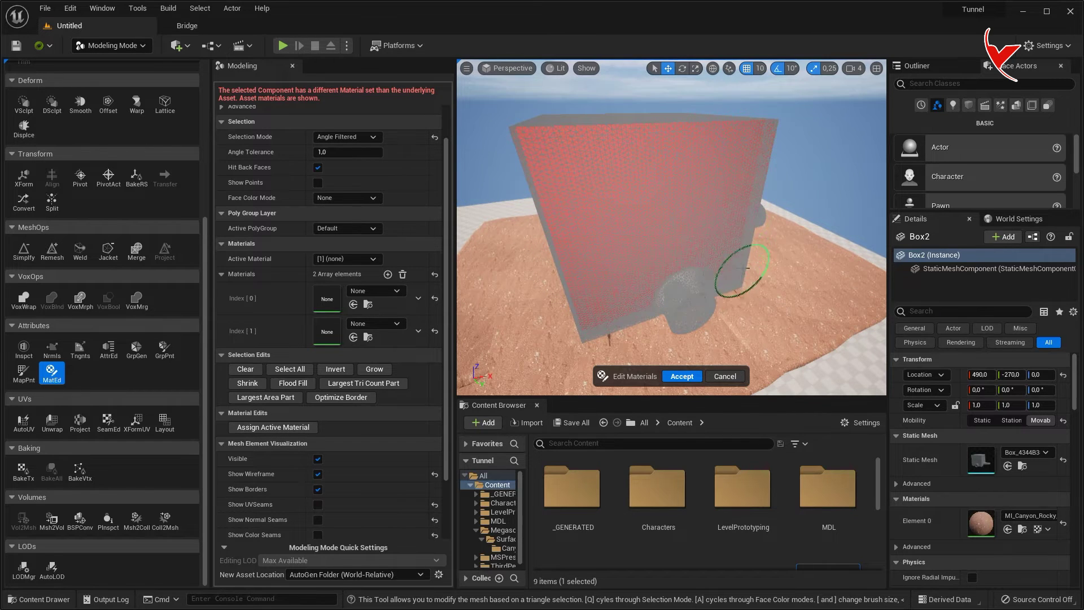
right_drag(747, 268, 785, 289)
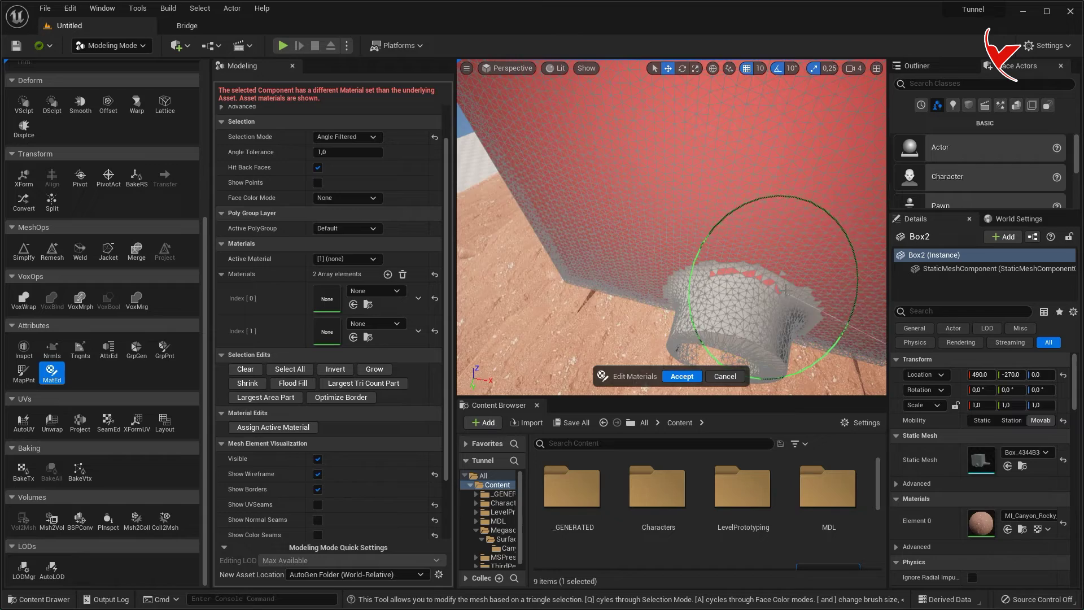
right_drag(786, 289, 744, 267)
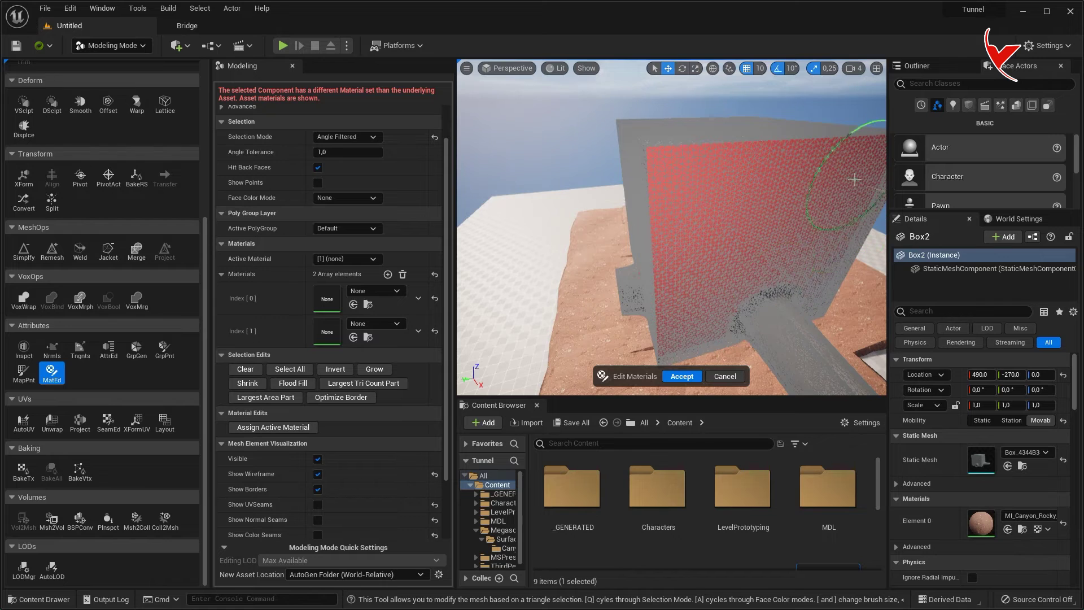
right_drag(826, 272, 688, 208)
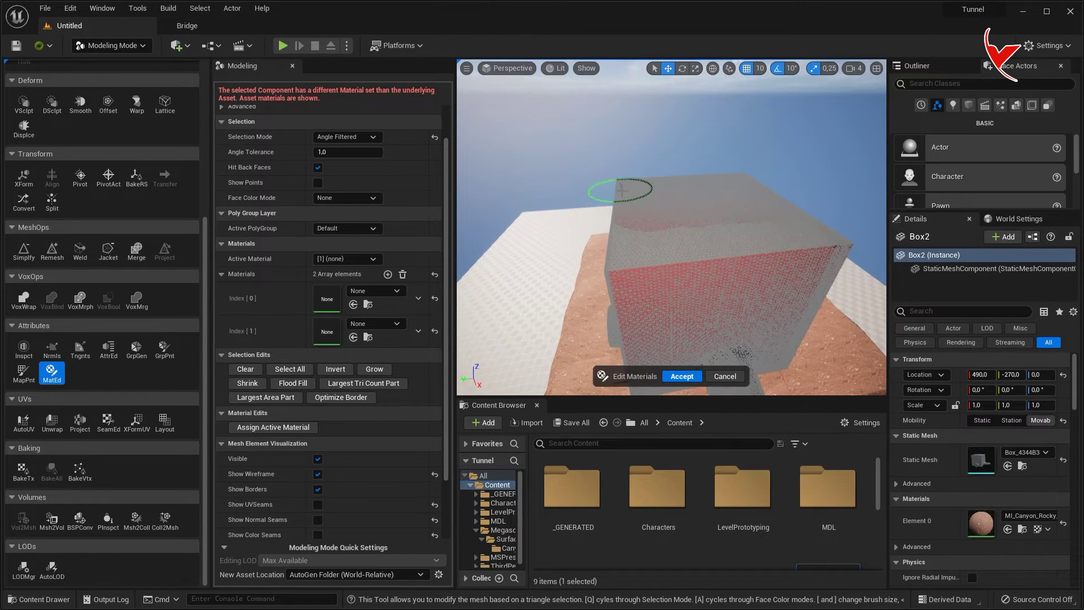
drag(621, 190, 746, 192)
mouse_move(797, 244)
right_down()
mouse_move(570, 124)
mouse_move(634, 254)
right_up()
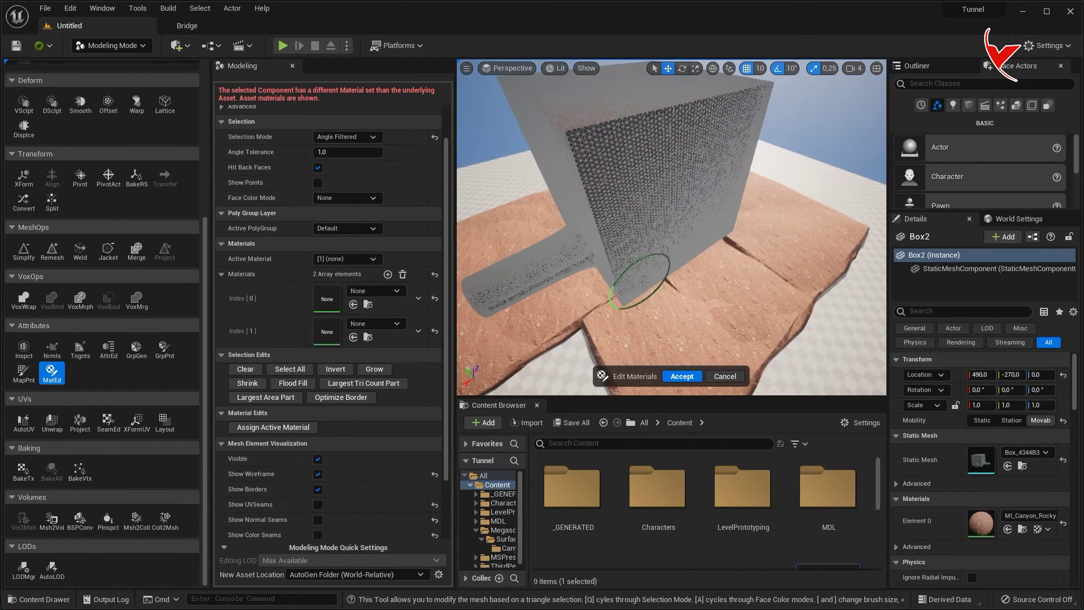
drag(634, 254, 728, 121)
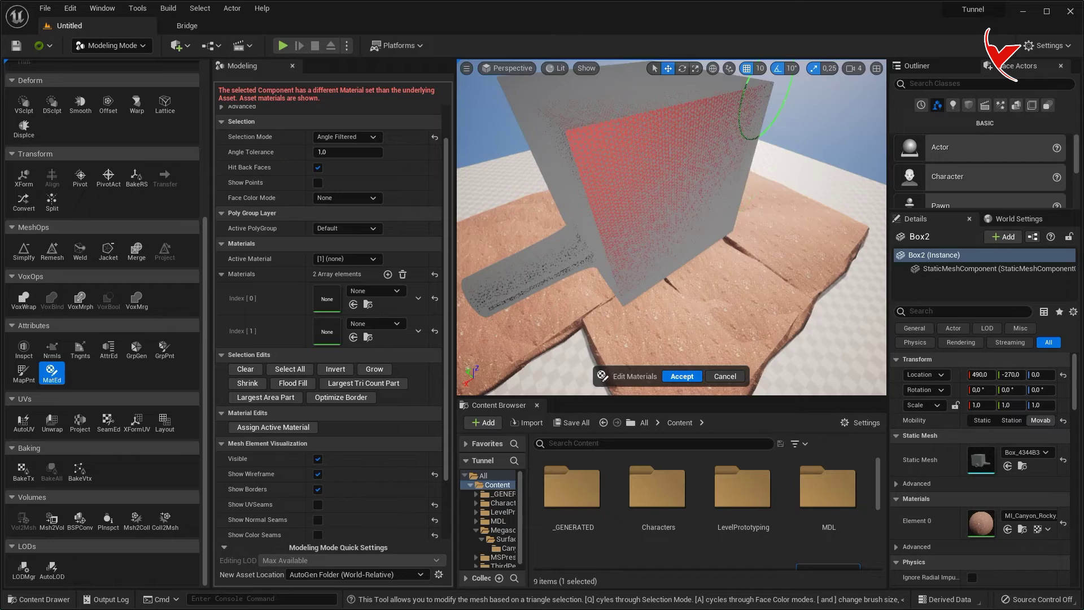
mouse_move(707, 212)
right_down()
mouse_move(680, 211)
mouse_move(694, 226)
right_up()
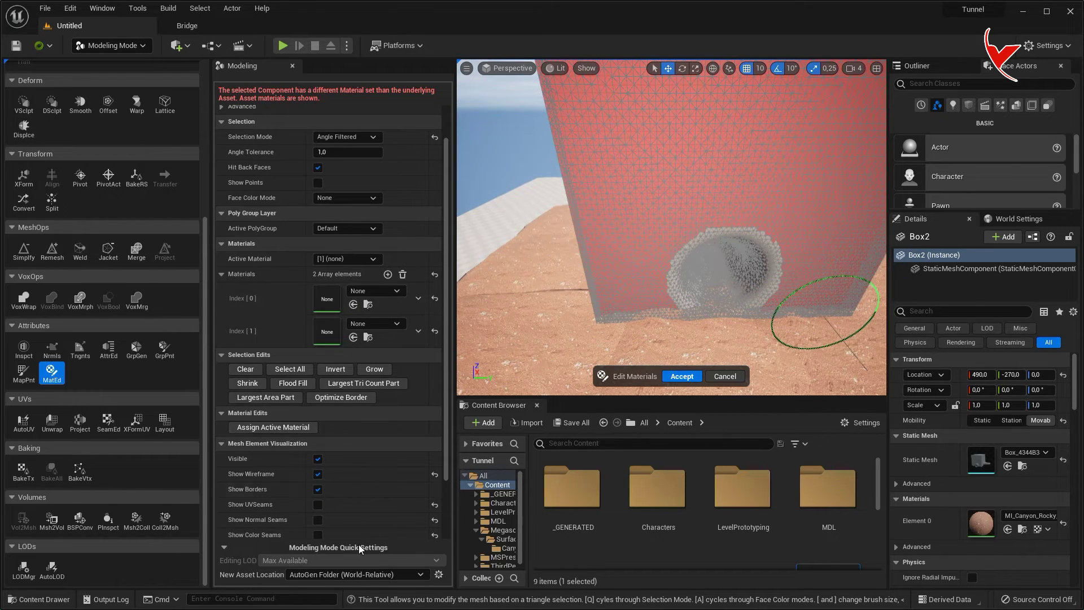
click(285, 429)
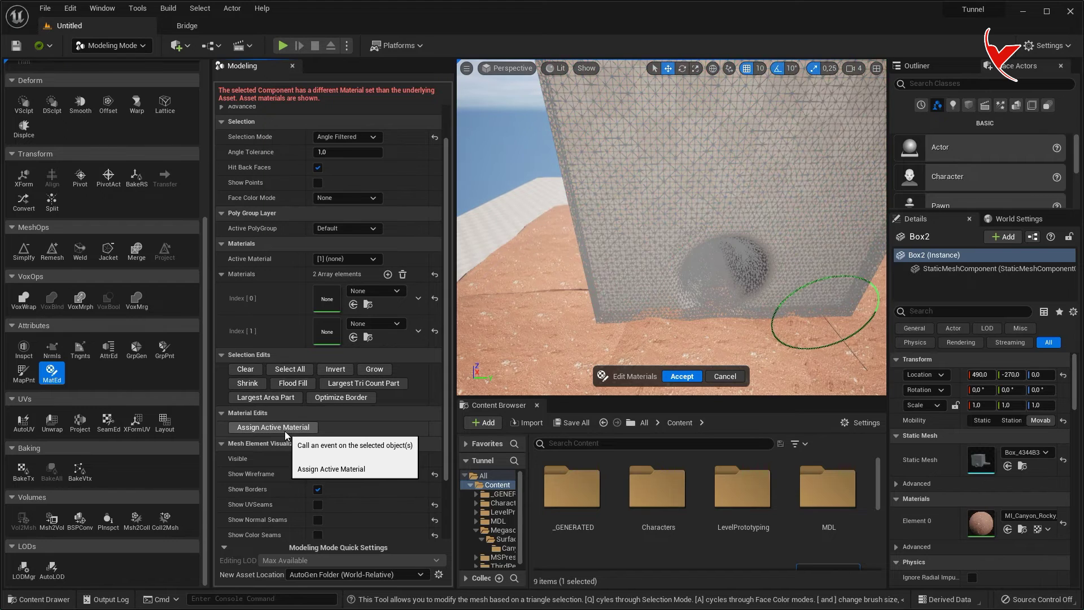
click(684, 378)
click(682, 377)
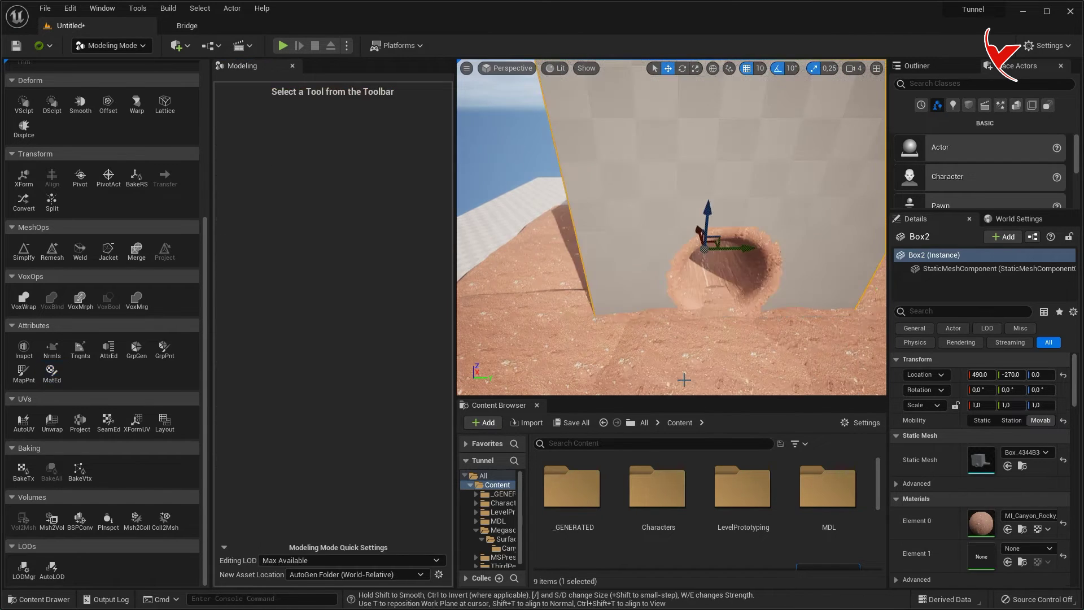
Step: Import the Massive Canyon Sandstone Cliff surface from Quixel Bridge favourites with Export Nanite
click(189, 27)
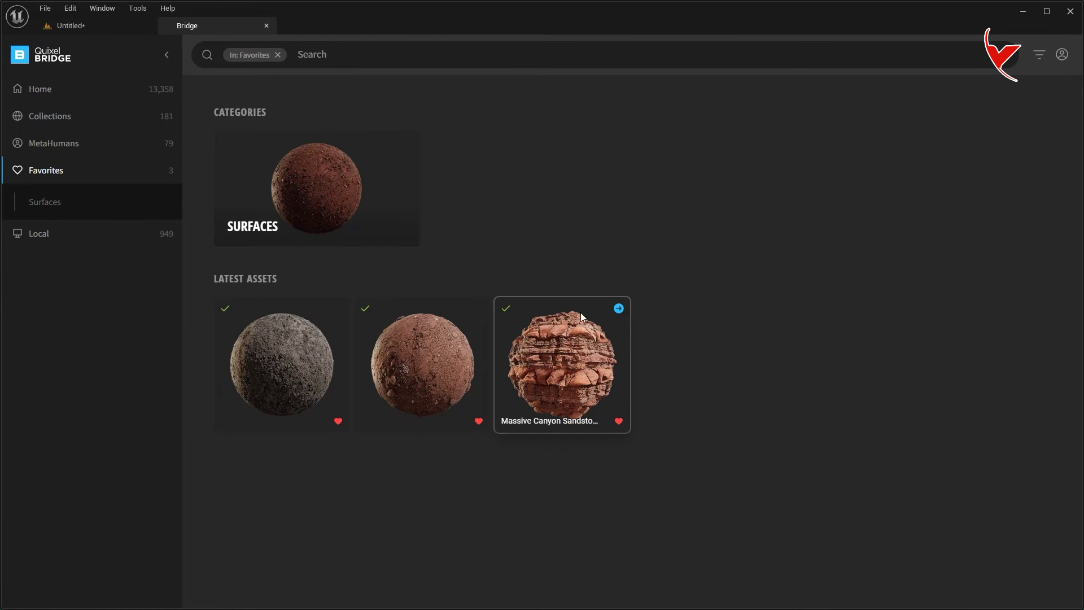
click(619, 310)
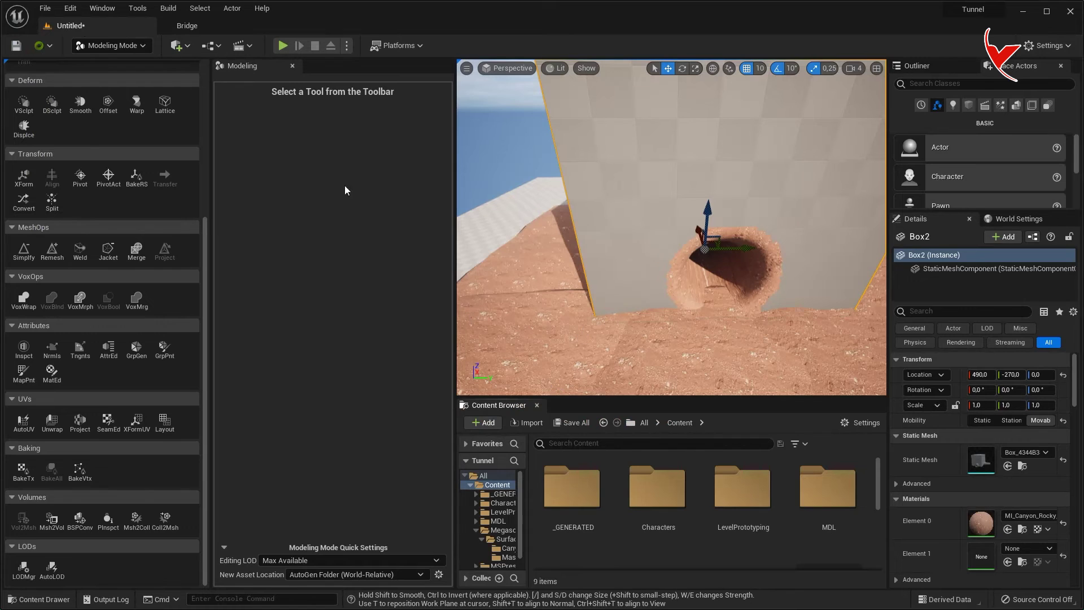
click(89, 46)
Step: Assign MI_Massive_Canyon_Sandstone_Cliff from Megascans > Surfaces to Box2's Element 1
click(104, 61)
click(461, 496)
double_click(462, 496)
double_click(186, 486)
double_click(251, 486)
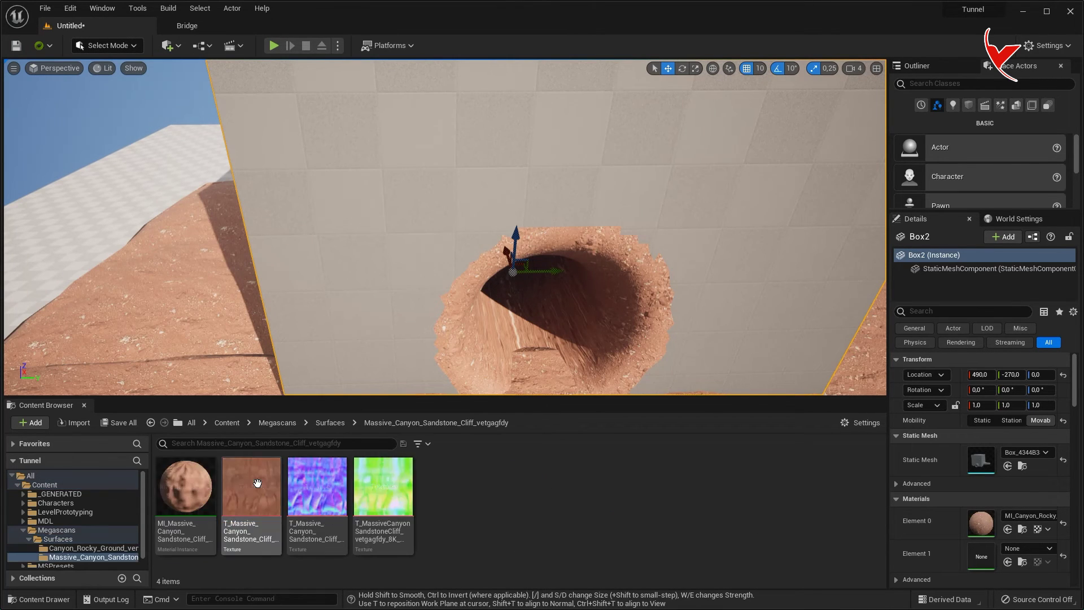
click(1008, 563)
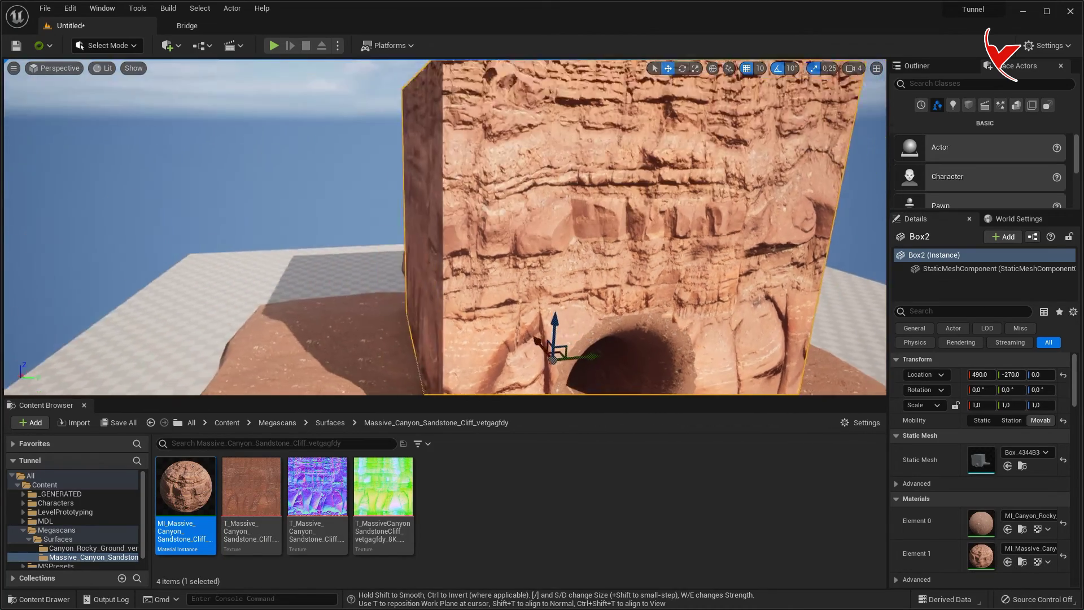
Step: Duplicate the ground slab under the wall as Box13 at X 2500, Y −1650
mouse_move(445, 226)
right_down()
mouse_move(621, 226)
mouse_move(501, 242)
right_up()
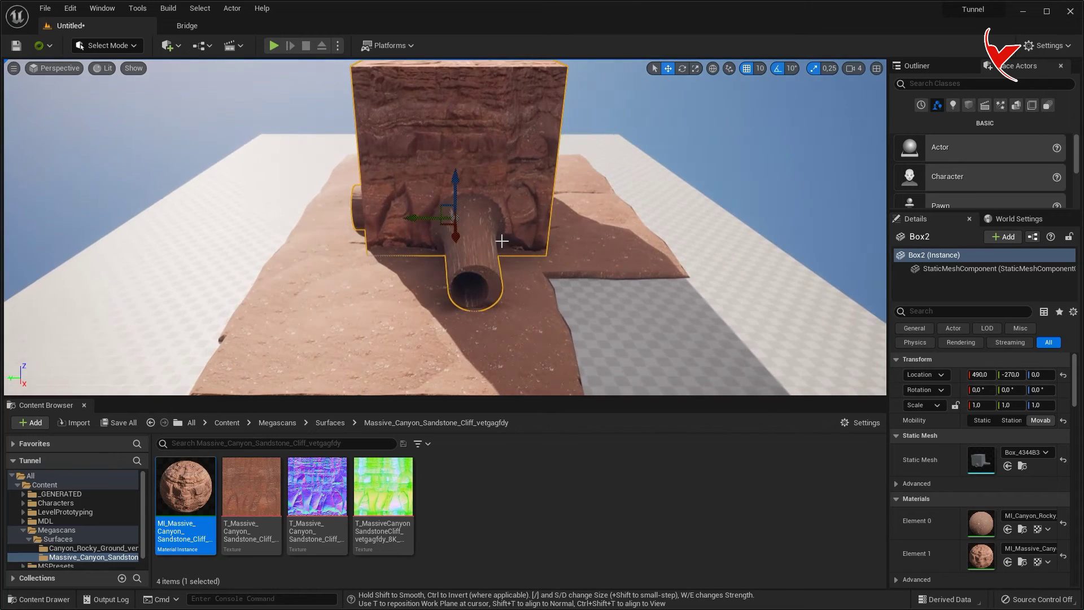
click(515, 336)
alt+drag(405, 319, 511, 315)
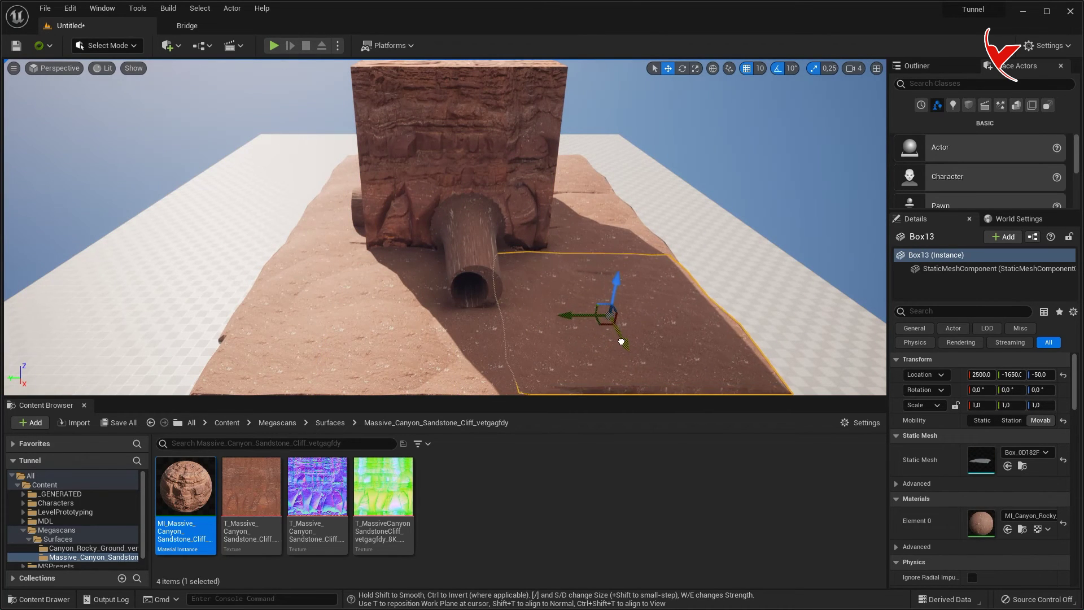
Step: Look over the slabs around the tunnel wall, then select wall actor Box2 in the Outliner
mouse_move(618, 282)
right_down()
mouse_move(618, 317)
mouse_move(564, 305)
mouse_move(616, 289)
right_up()
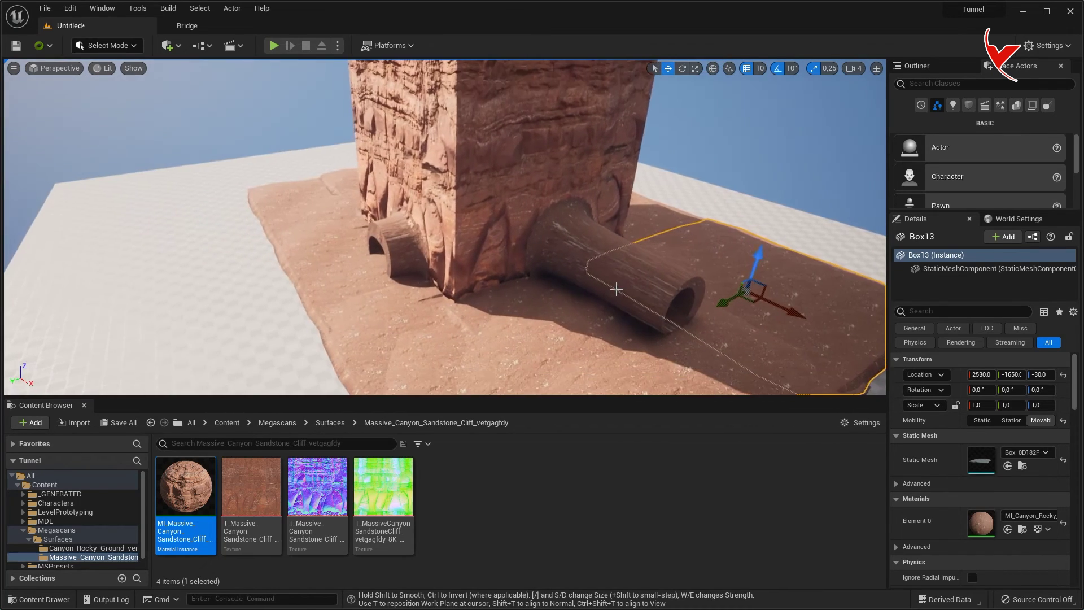
key(ctrl+b)
click(616, 289)
click(917, 65)
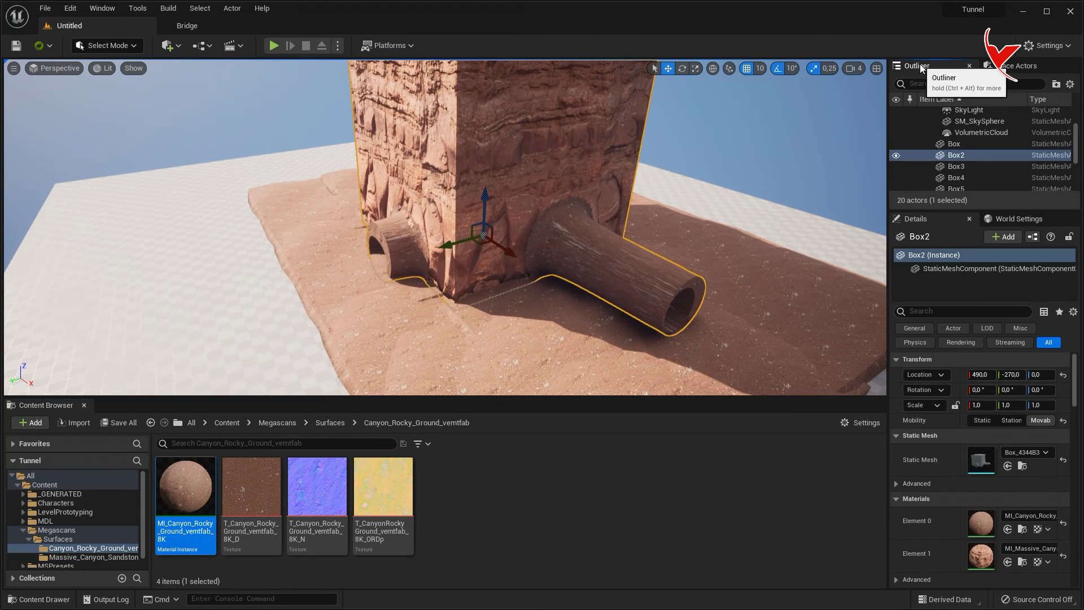
Step: Open the Box2 wall mesh Box_4344B388 and the ground mesh Box_0D182F10 in the Static Mesh Editor
right_click(959, 157)
click(991, 174)
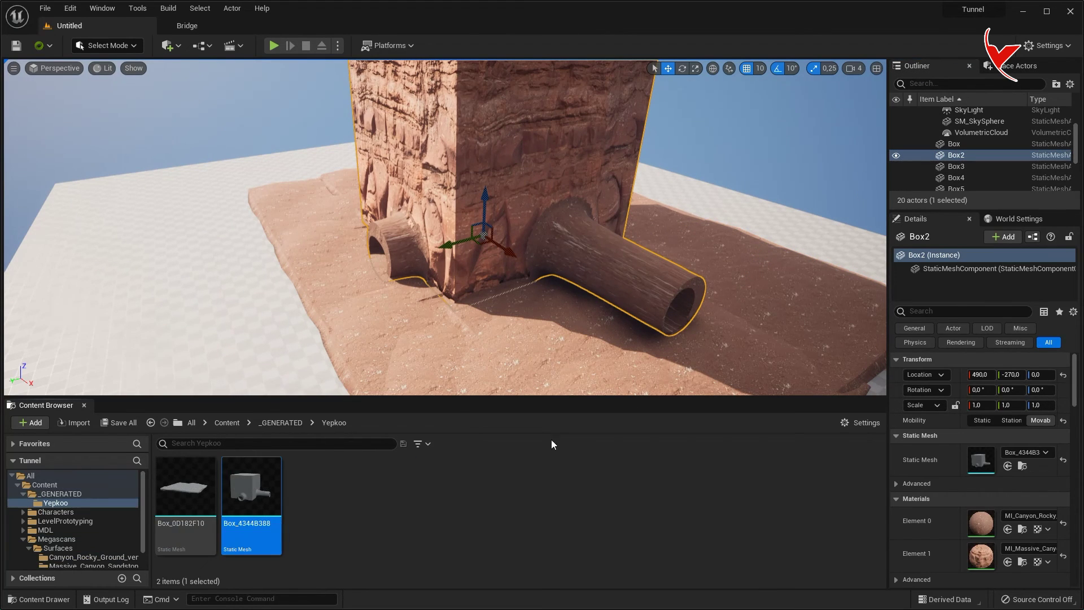
double_click(238, 487)
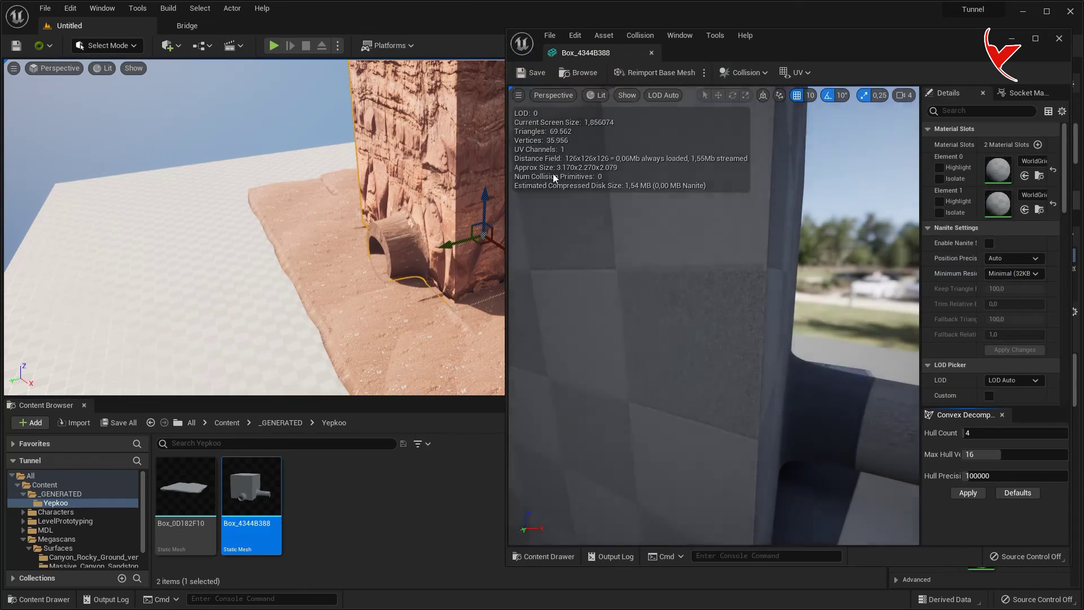
drag(577, 58, 118, 30)
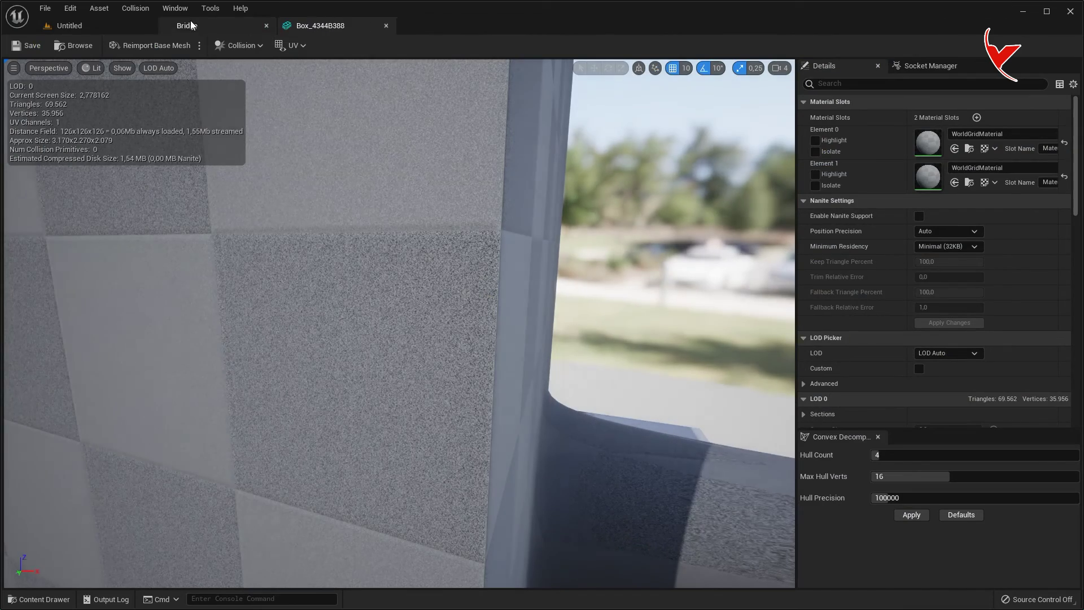
click(119, 31)
double_click(185, 497)
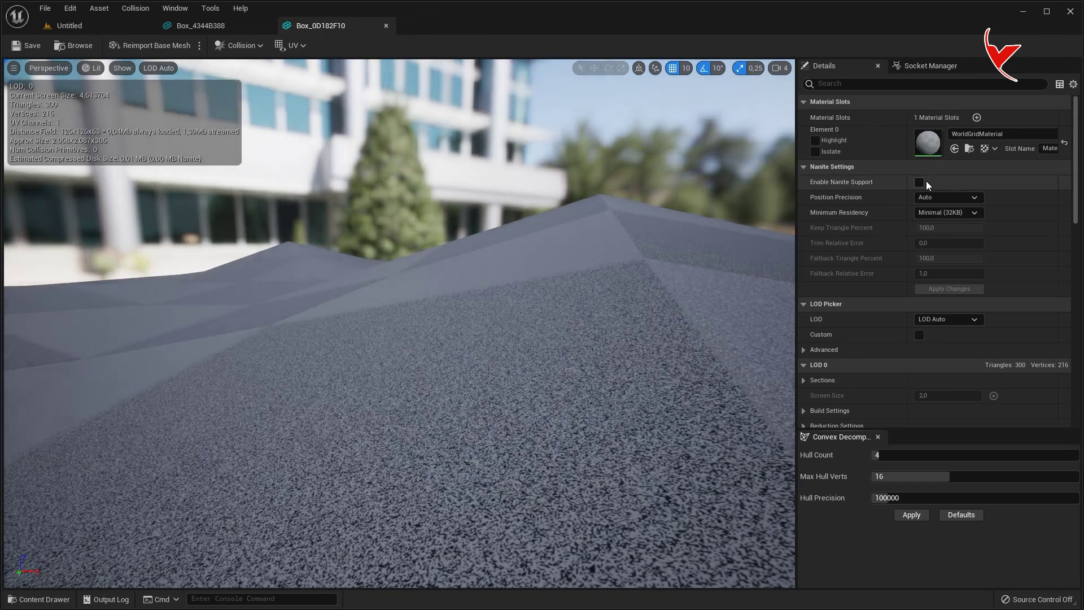
Step: Tick Enable Nanite Support on Box_0D182F10, then Box_4344B388, confirming Yes to apply each
click(919, 182)
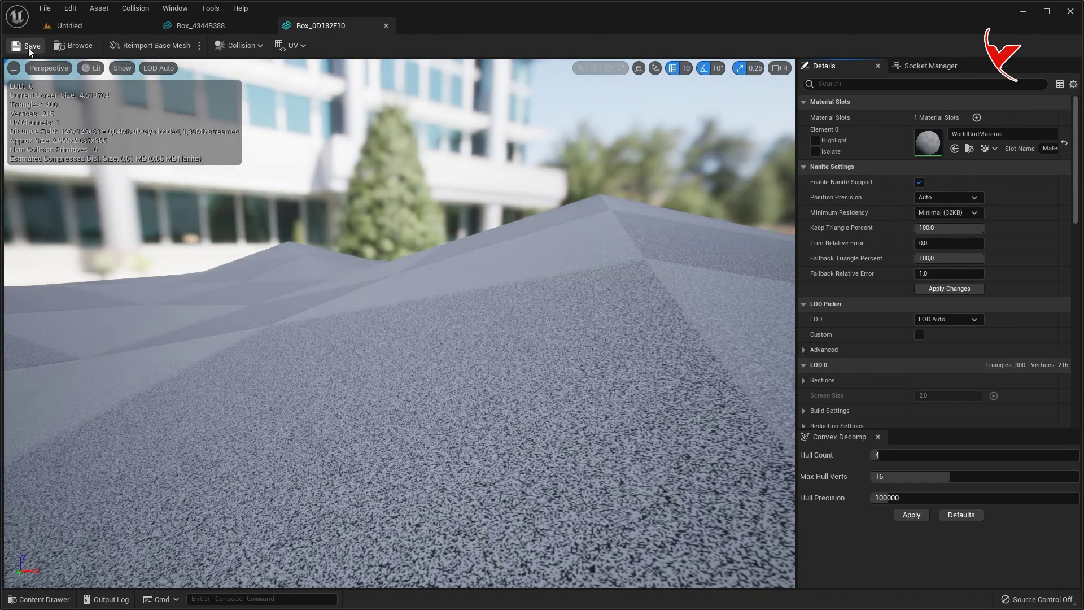
click(387, 26)
click(503, 351)
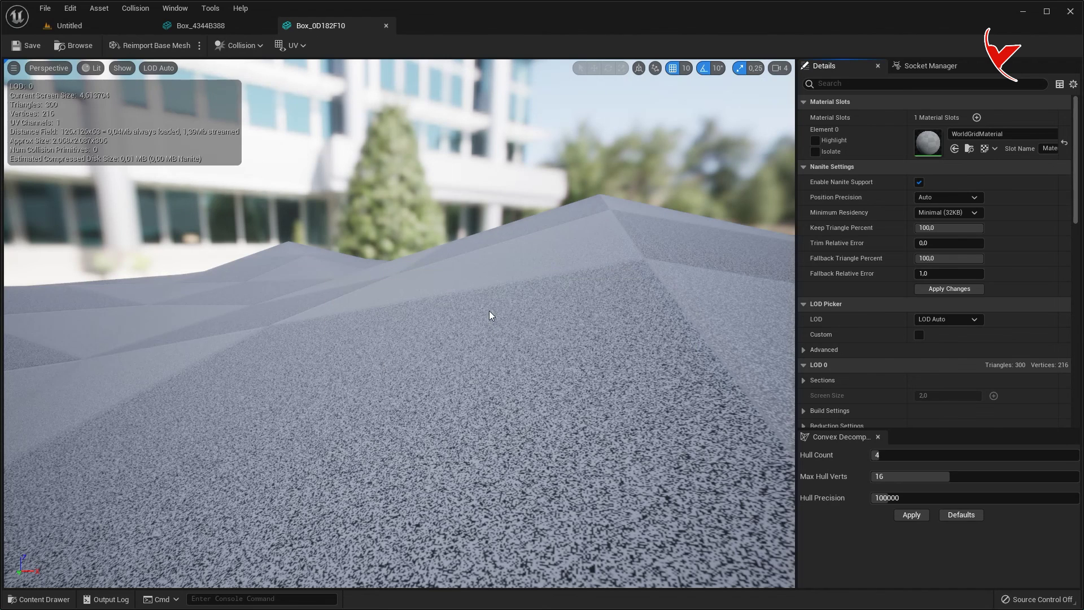
click(919, 217)
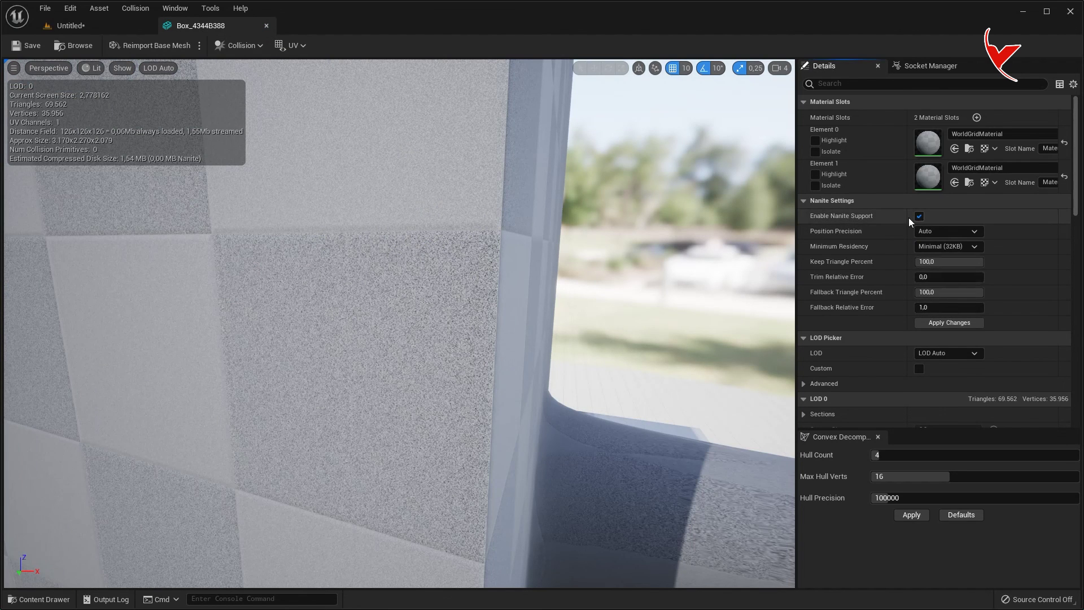
click(266, 26)
click(514, 353)
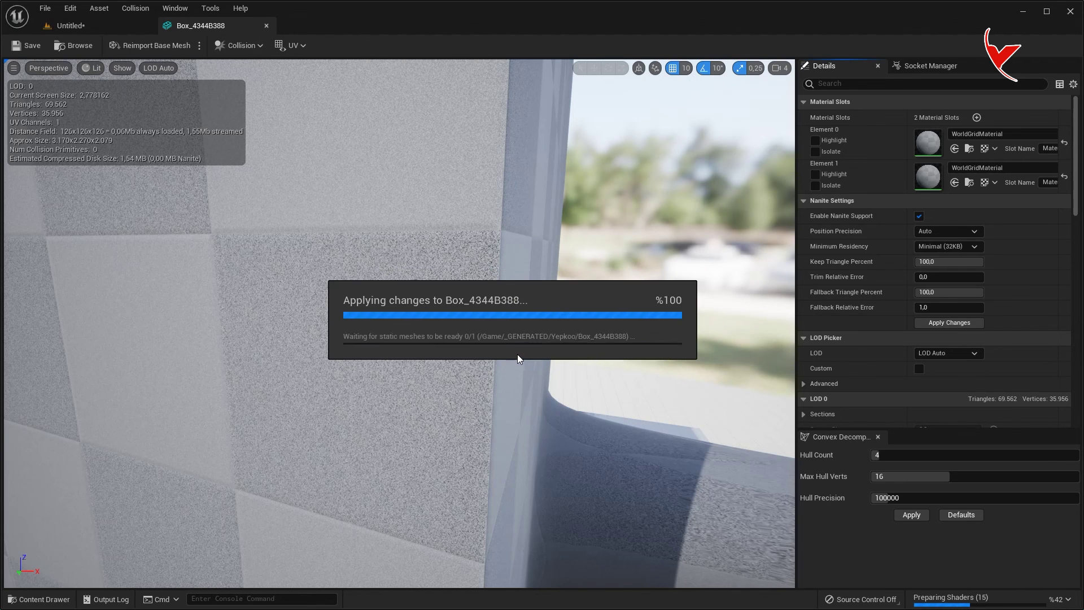